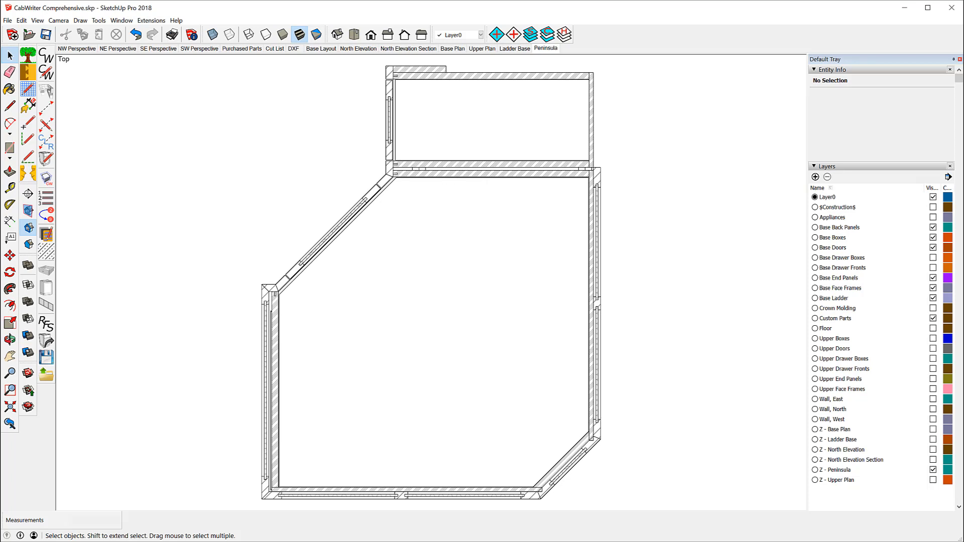
pyautogui.click(358, 49)
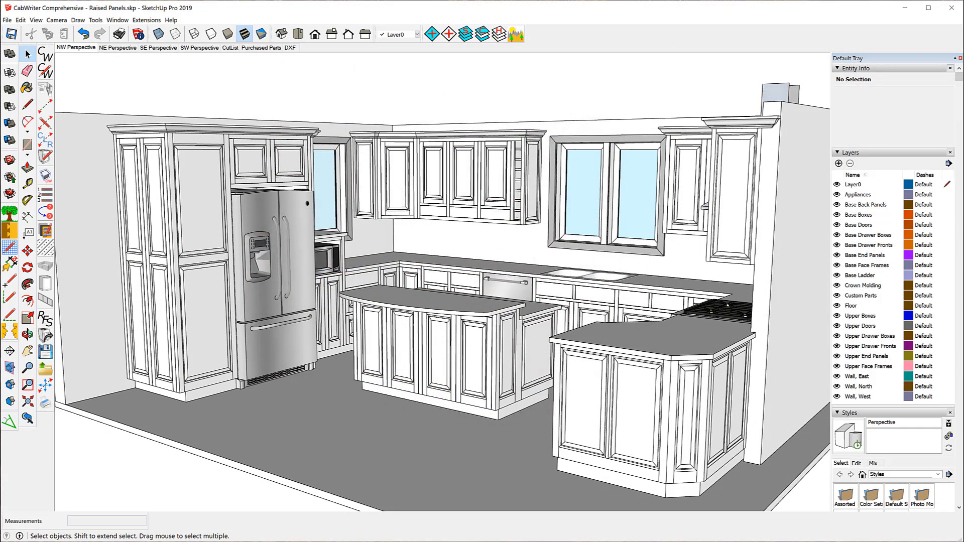
pyautogui.click(305, 291)
pyautogui.click(151, 22)
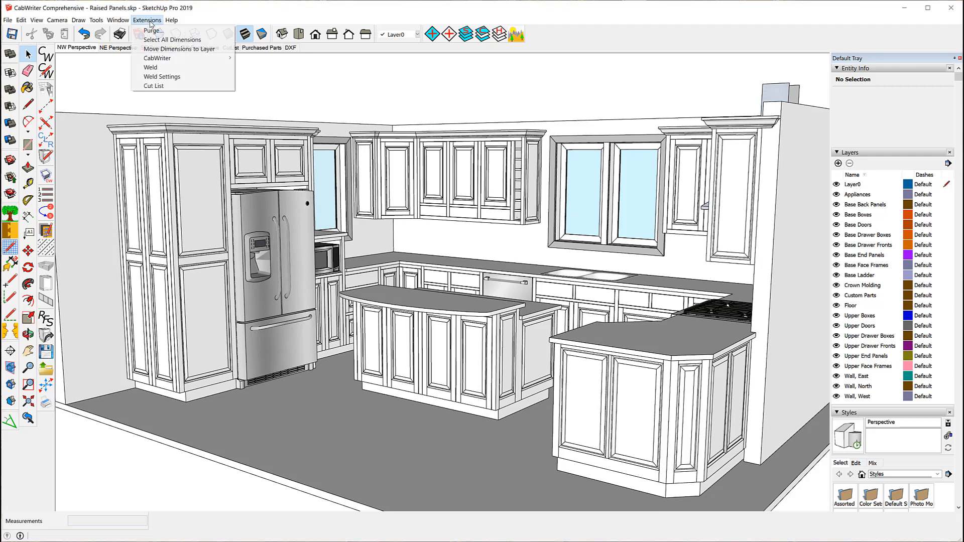
pyautogui.moveTo(152, 62)
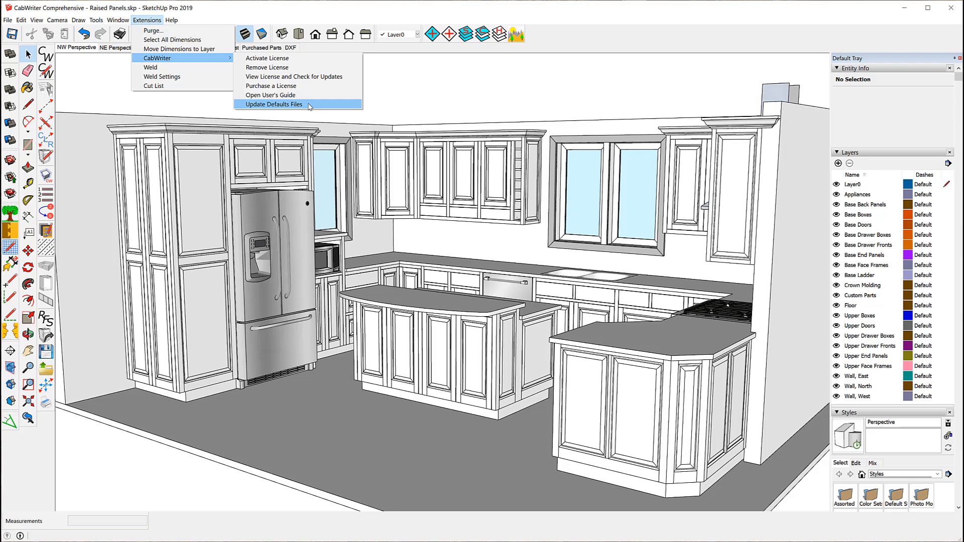
pyautogui.click(308, 105)
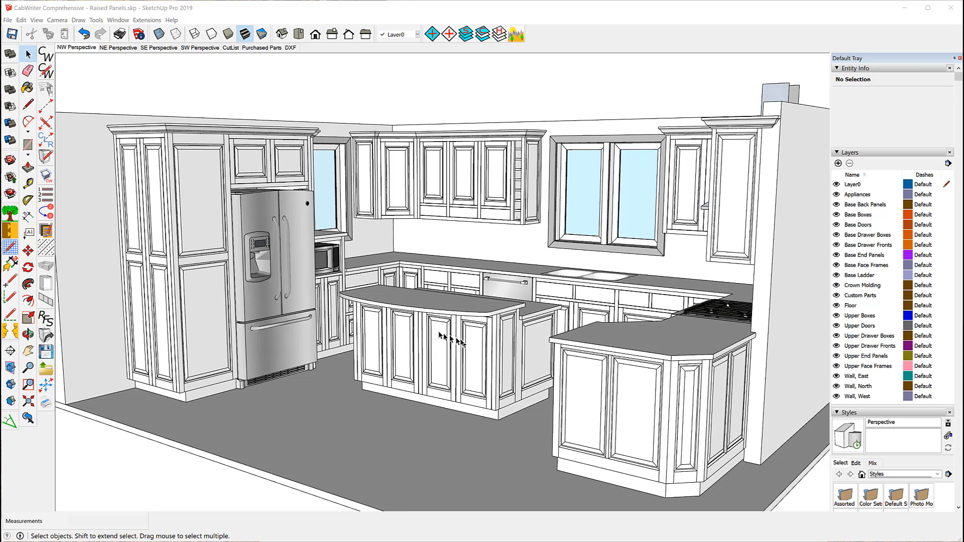
# Load the Baking Base Cabinet user defaults file and review its CNC Setup and CNC Boring settings.
pyautogui.click(44, 371)
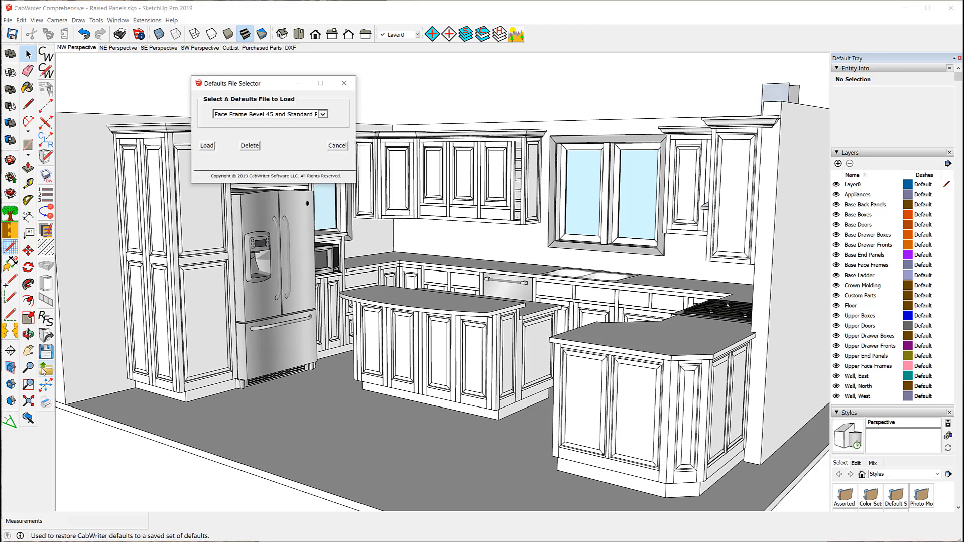
pyautogui.click(323, 115)
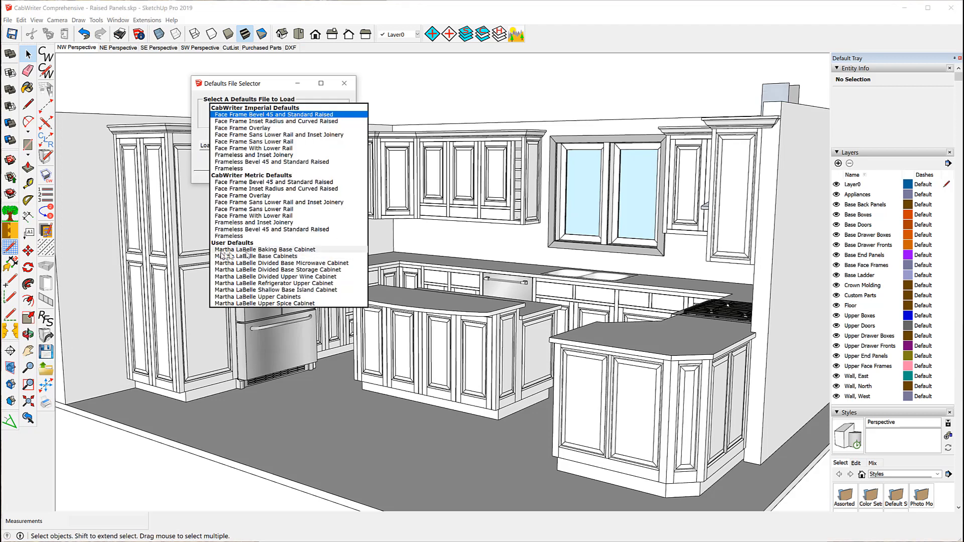
pyautogui.click(298, 250)
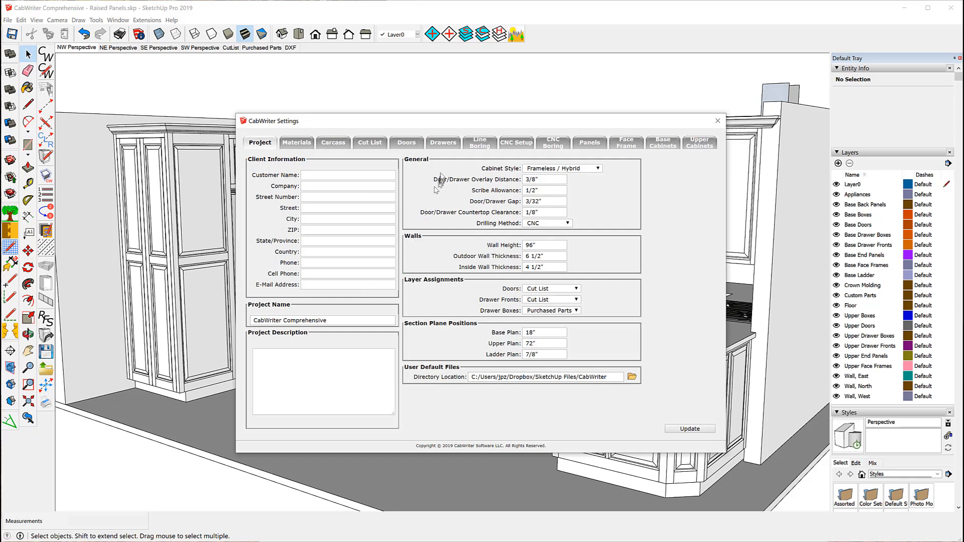
pyautogui.click(514, 144)
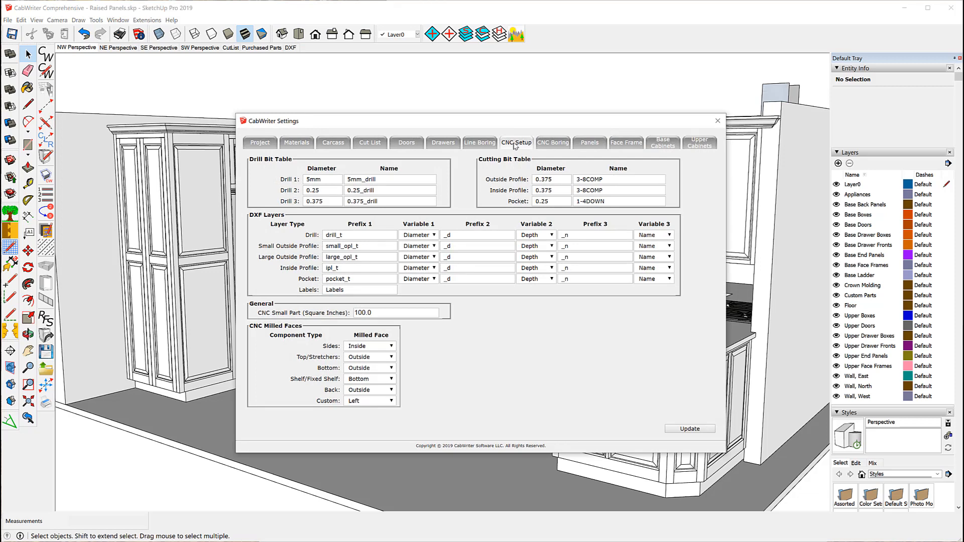
pyautogui.click(549, 144)
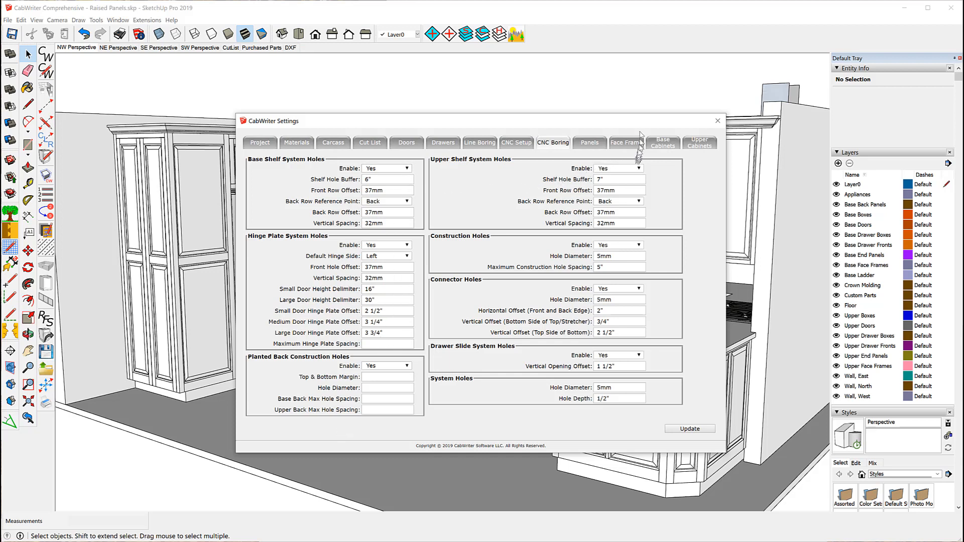
pyautogui.click(717, 123)
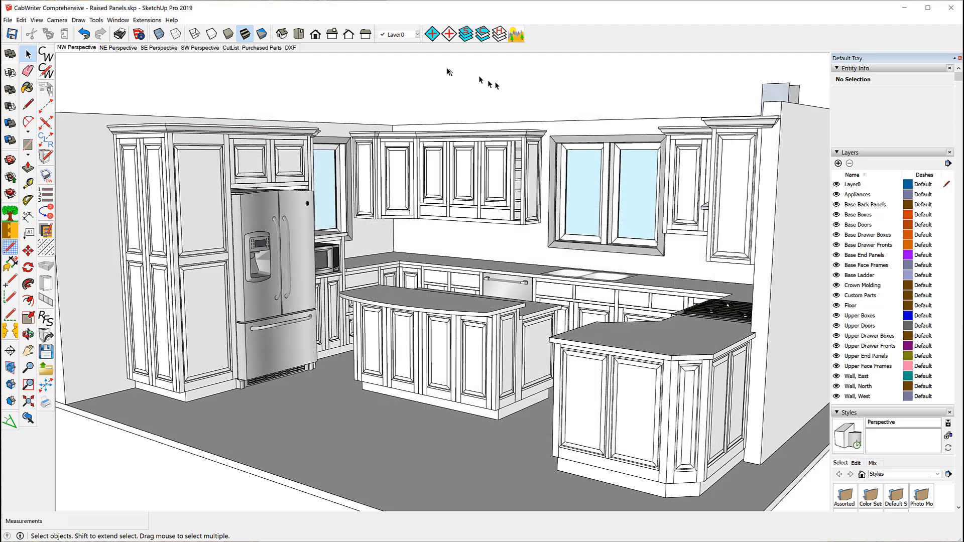
# Load the Upper Spice Cabinet user defaults file and review its CNC Boring settings.
pyautogui.click(46, 369)
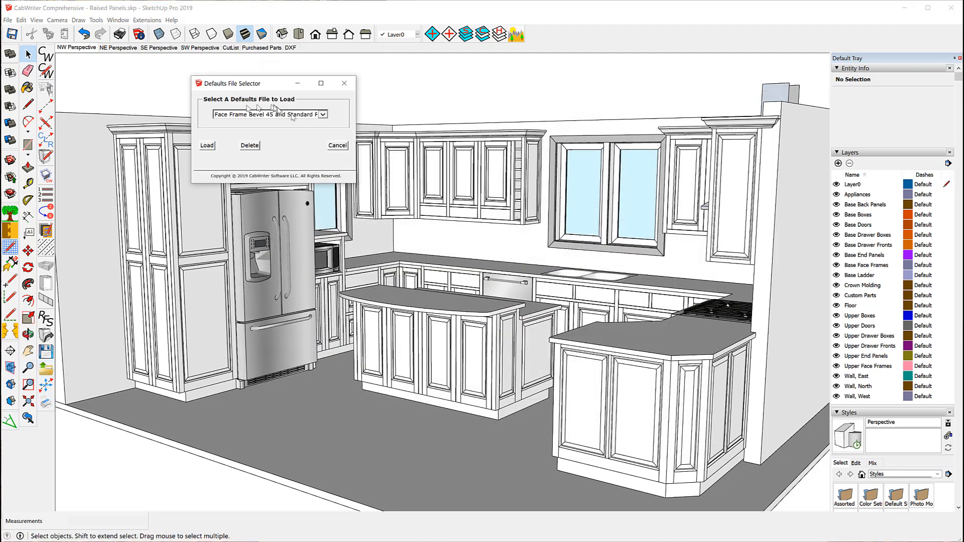
pyautogui.click(322, 115)
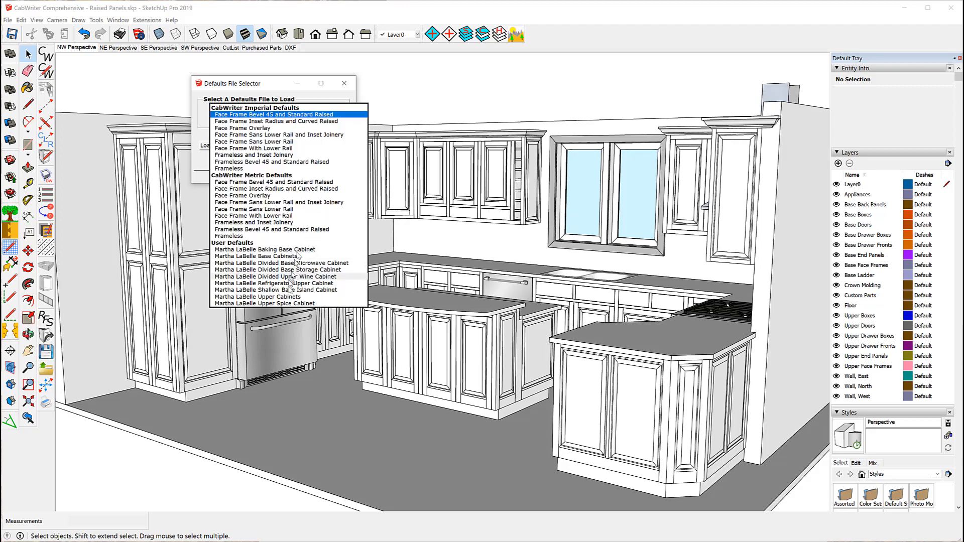
pyautogui.click(286, 303)
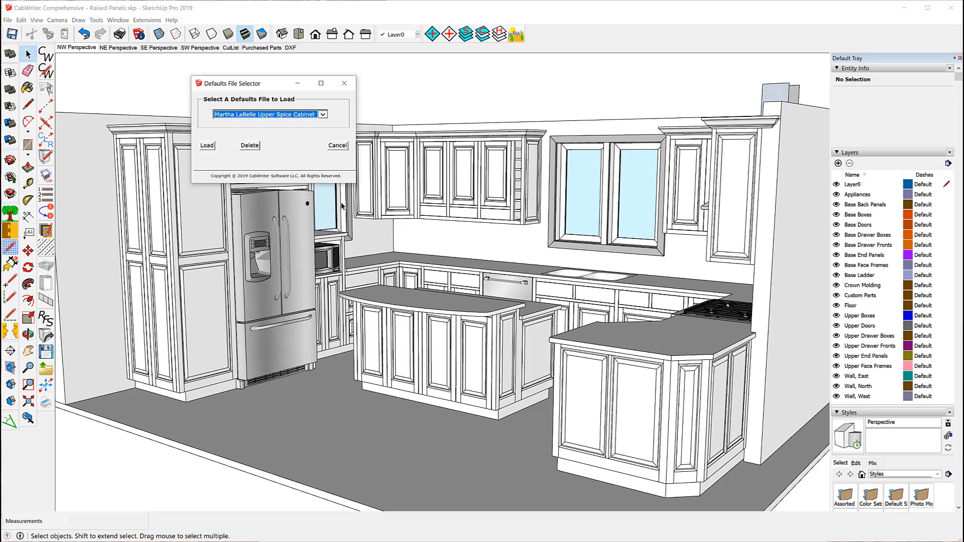
pyautogui.click(207, 146)
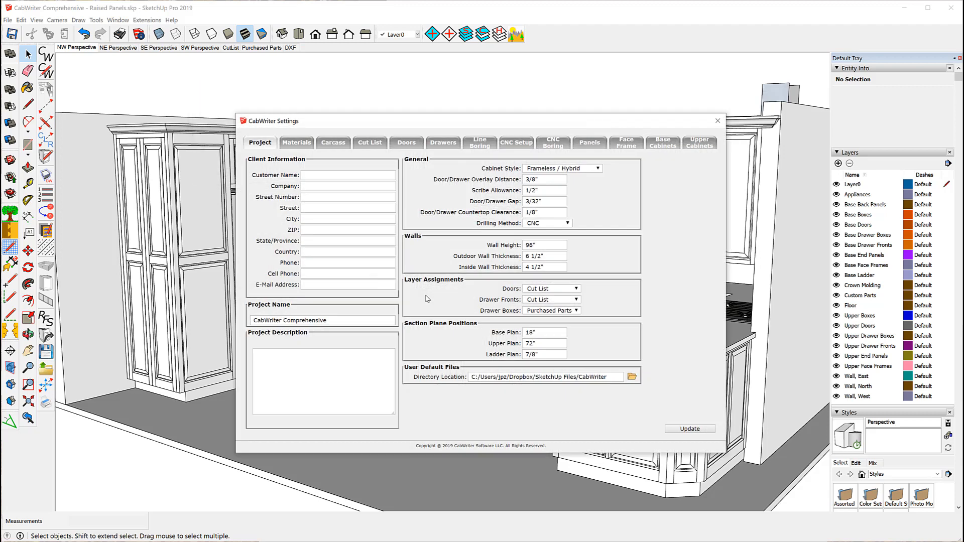
pyautogui.click(554, 143)
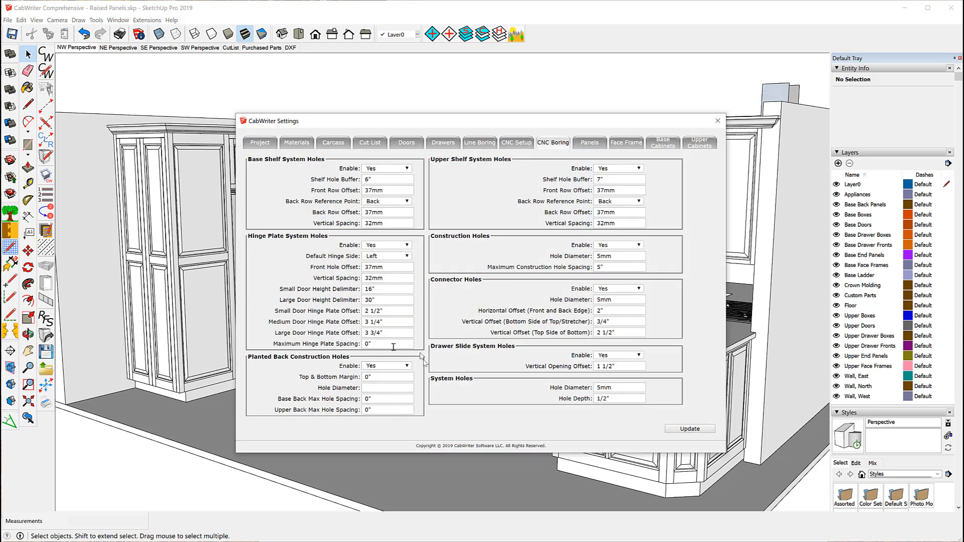
pyautogui.click(717, 120)
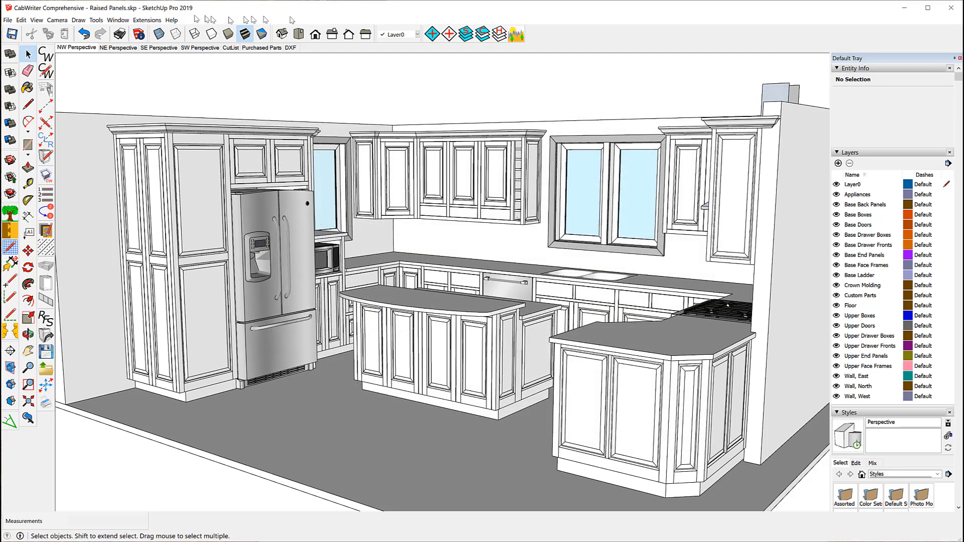
# Update the CabWriter defaults files to the current version's settings.
pyautogui.click(141, 21)
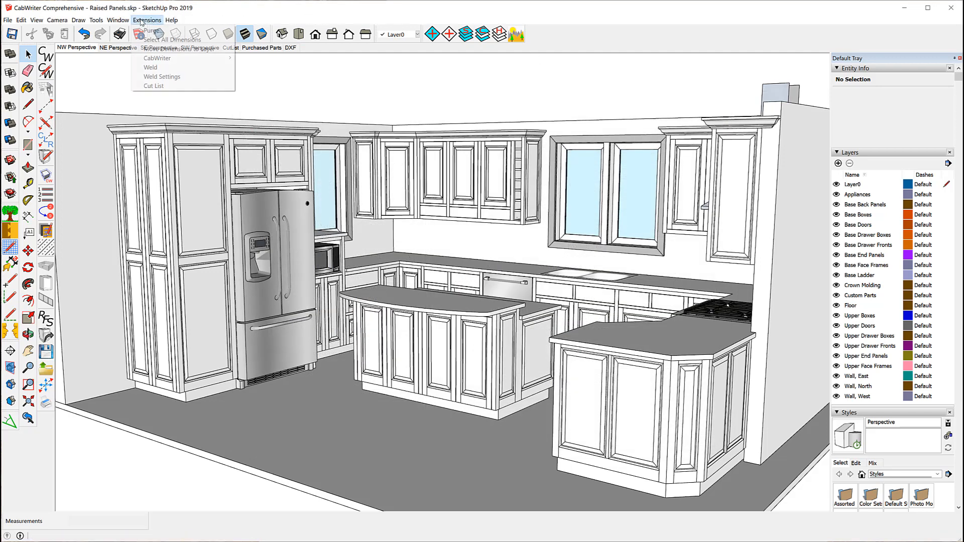
pyautogui.moveTo(166, 59)
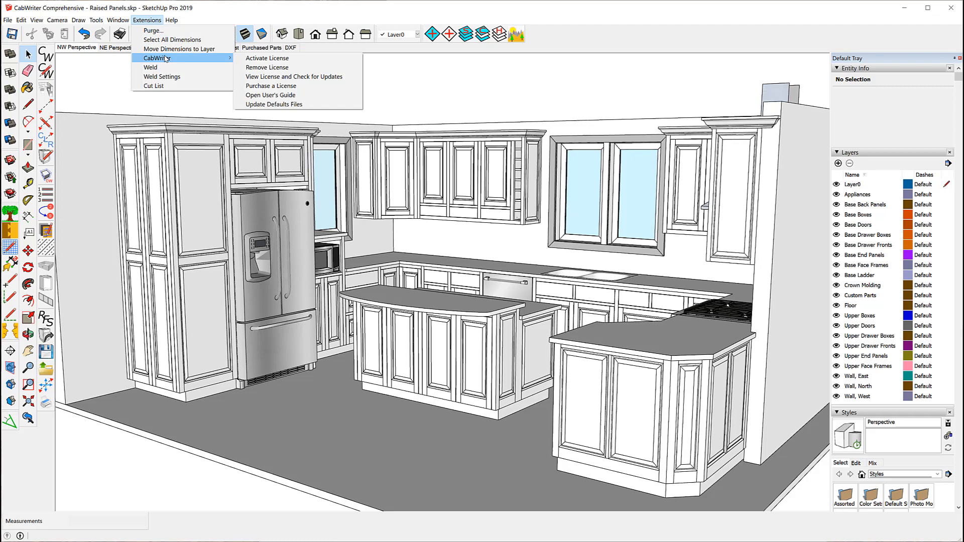
pyautogui.click(281, 105)
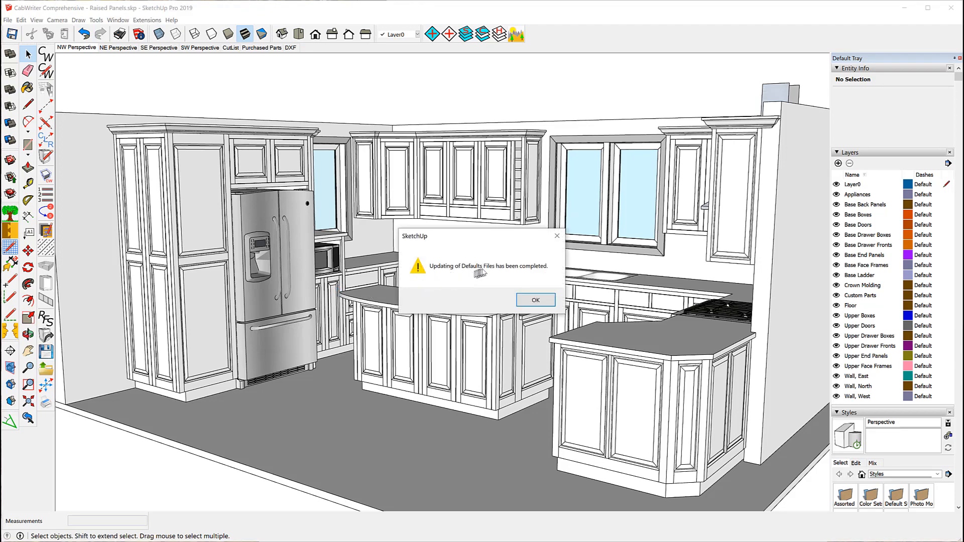
pyautogui.click(536, 300)
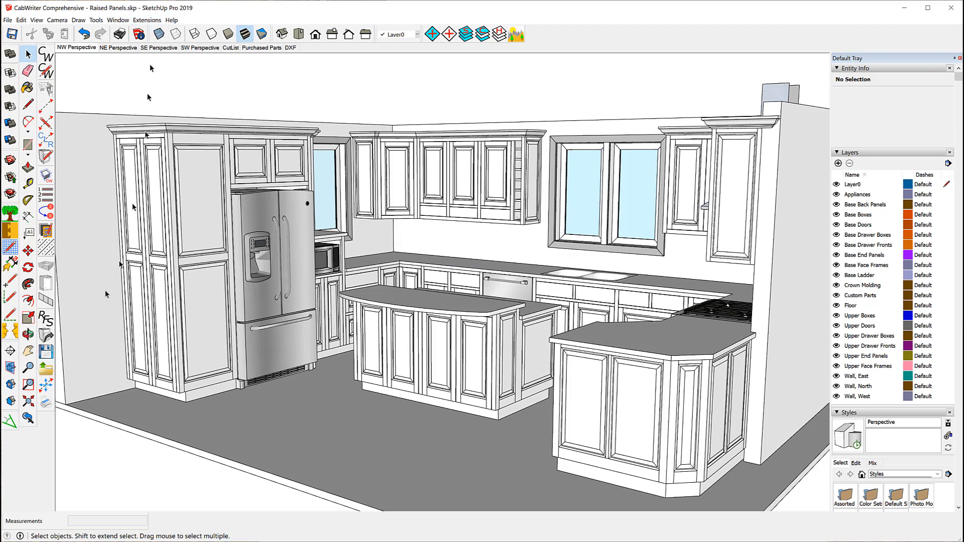
# Reload the Baking Base Cabinet user defaults and check its CNC Boring values for hinge plates and planted back construction holes.
pyautogui.click(46, 369)
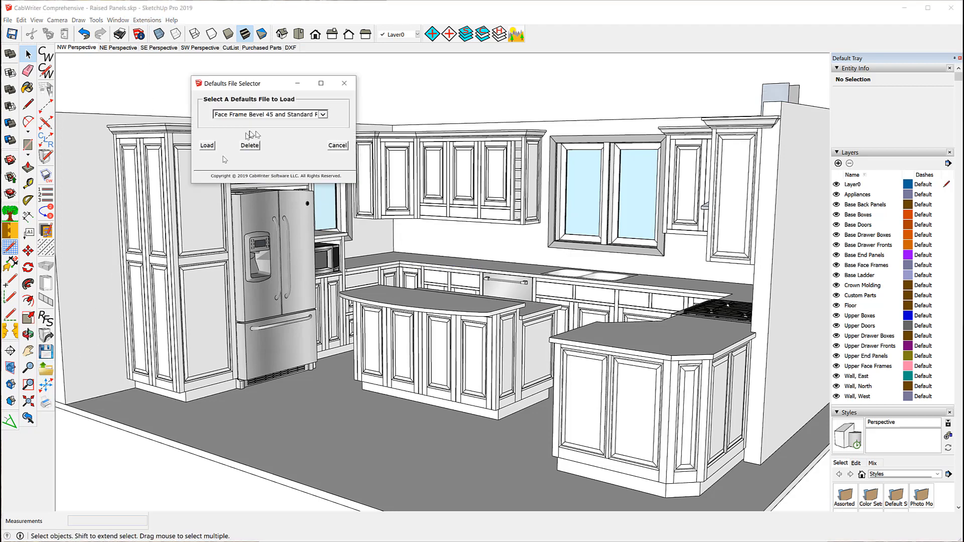
pyautogui.click(323, 115)
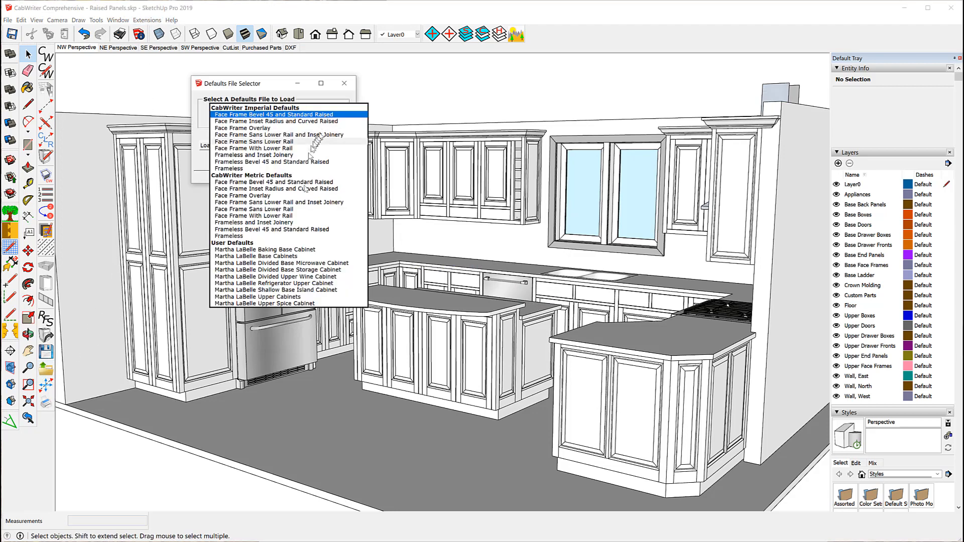
pyautogui.click(301, 249)
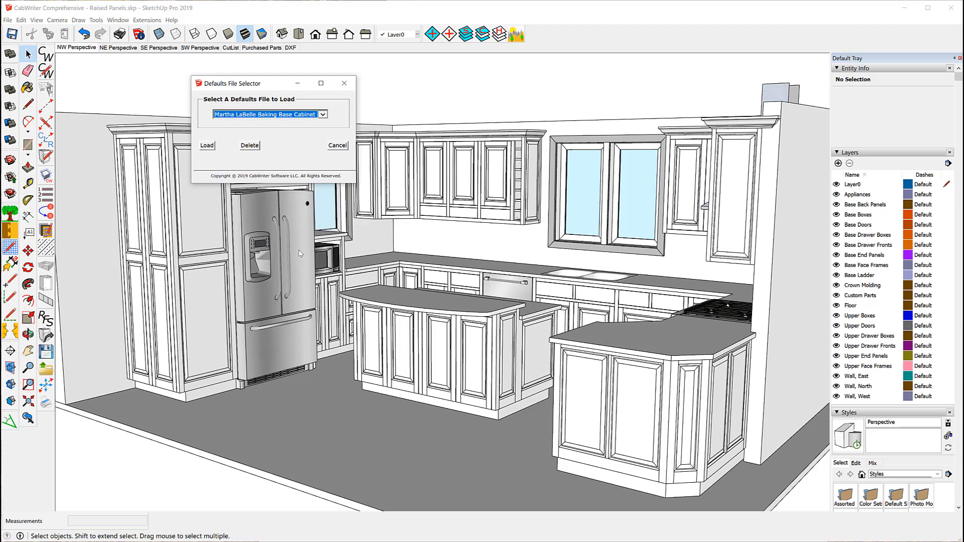
pyautogui.click(207, 146)
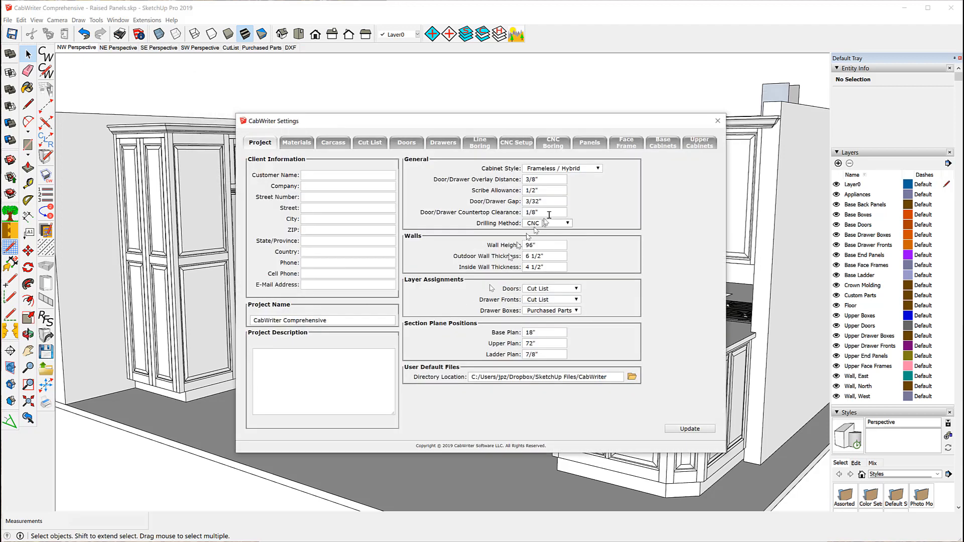
pyautogui.click(553, 141)
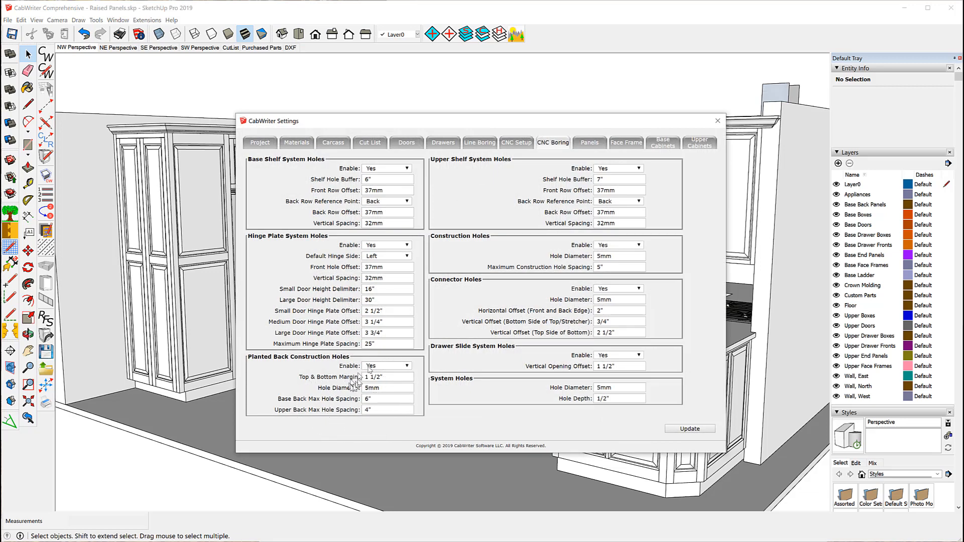
pyautogui.click(717, 121)
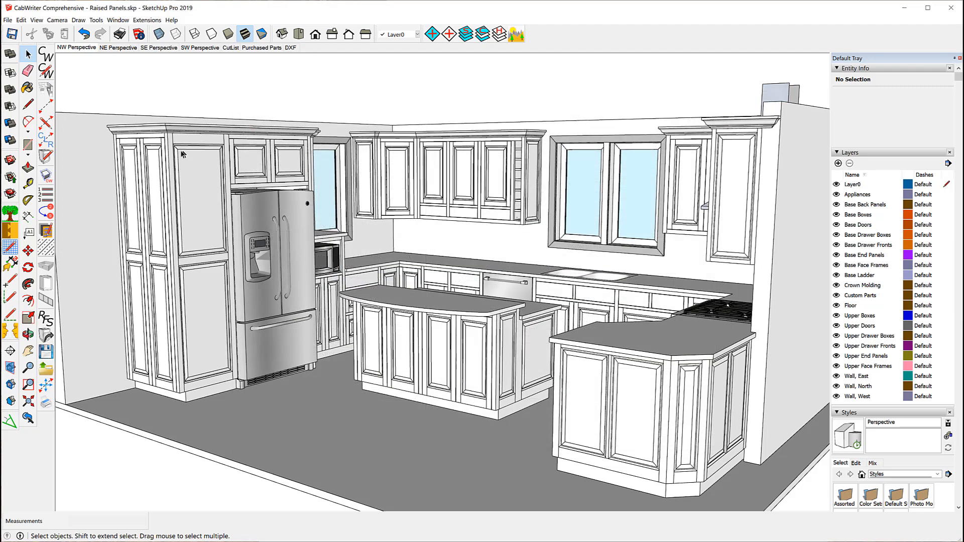
# Reload the Upper Spice Cabinet user defaults and check its CNC Boring settings.
pyautogui.click(46, 372)
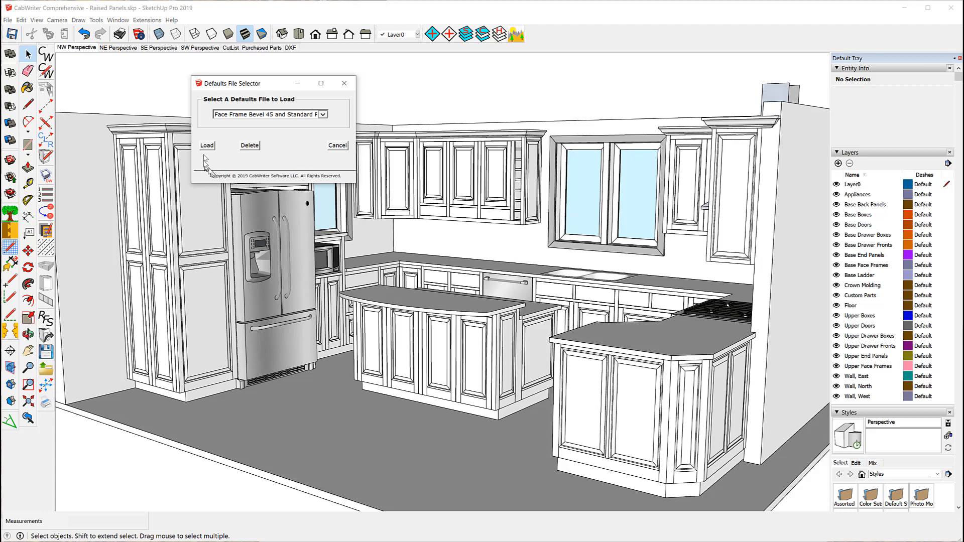
pyautogui.click(322, 114)
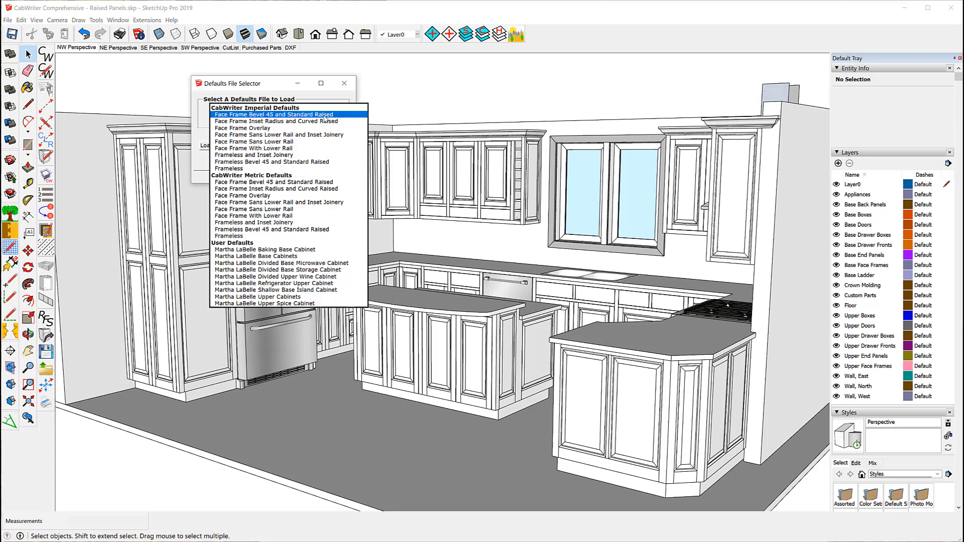
pyautogui.click(286, 304)
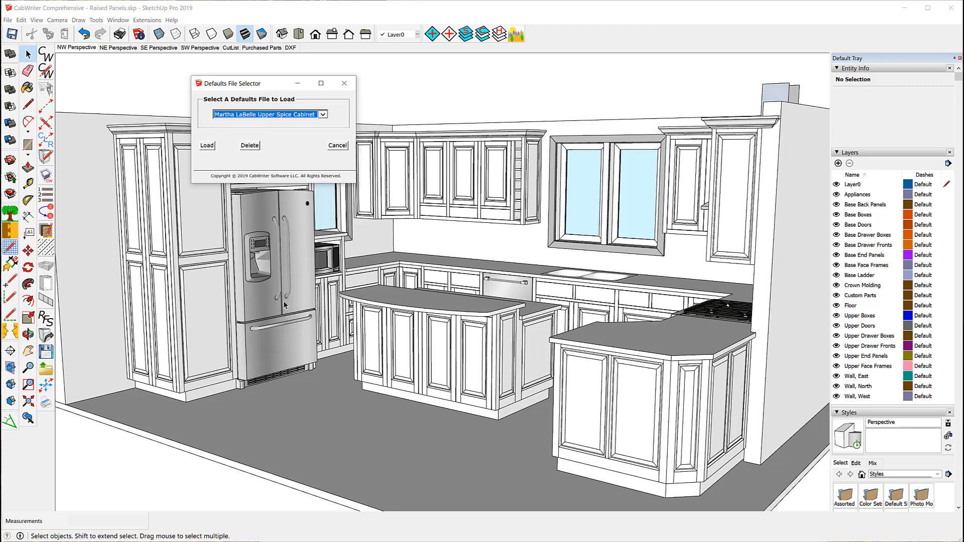
pyautogui.click(208, 145)
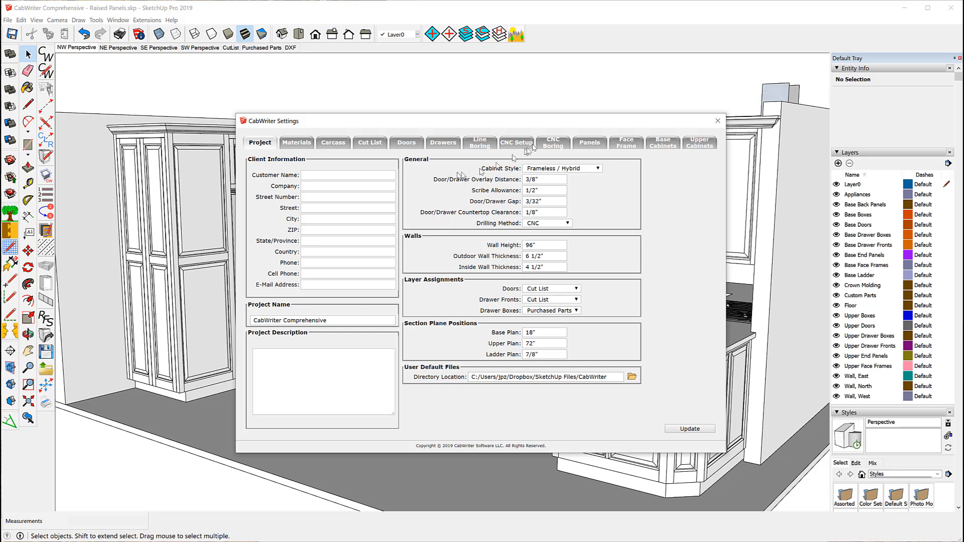
pyautogui.click(545, 145)
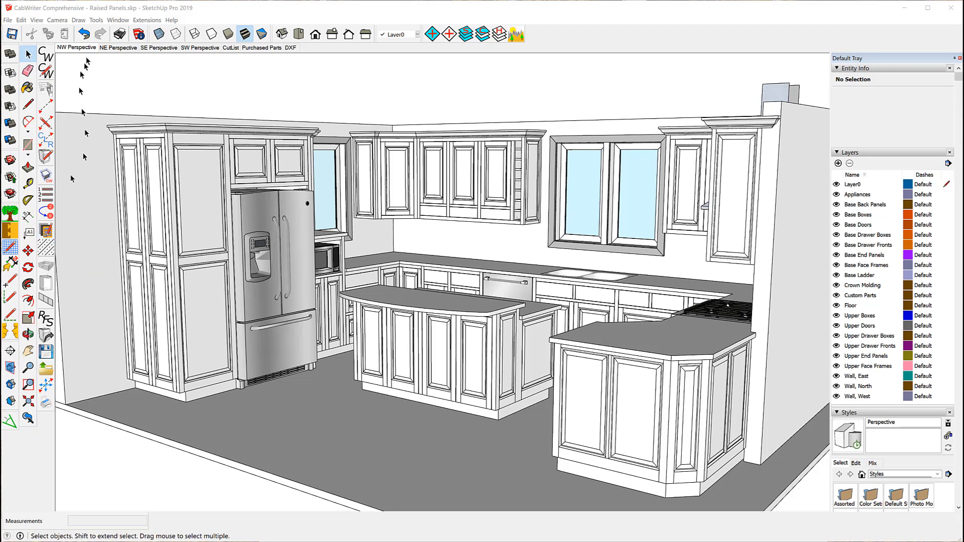
pyautogui.click(8, 20)
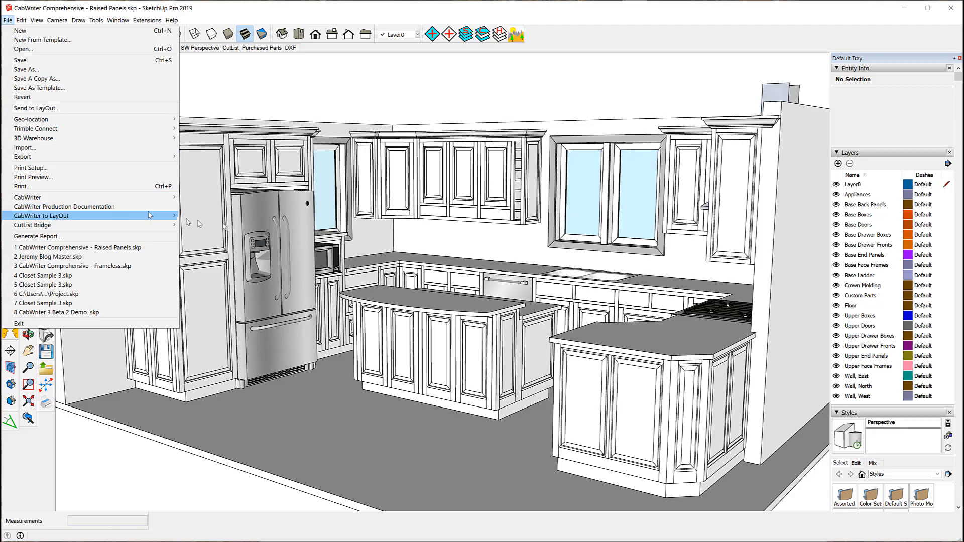
pyautogui.click(307, 259)
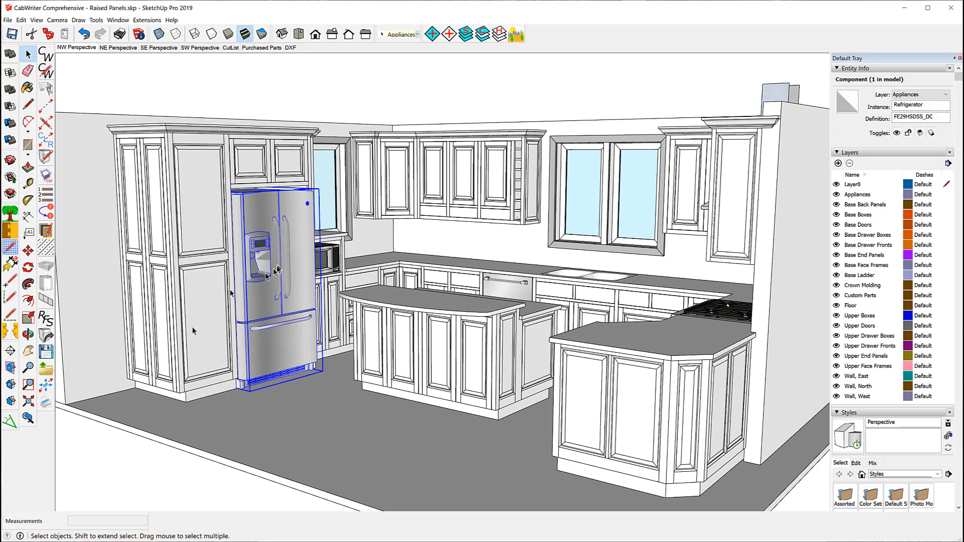
pyautogui.click(100, 437)
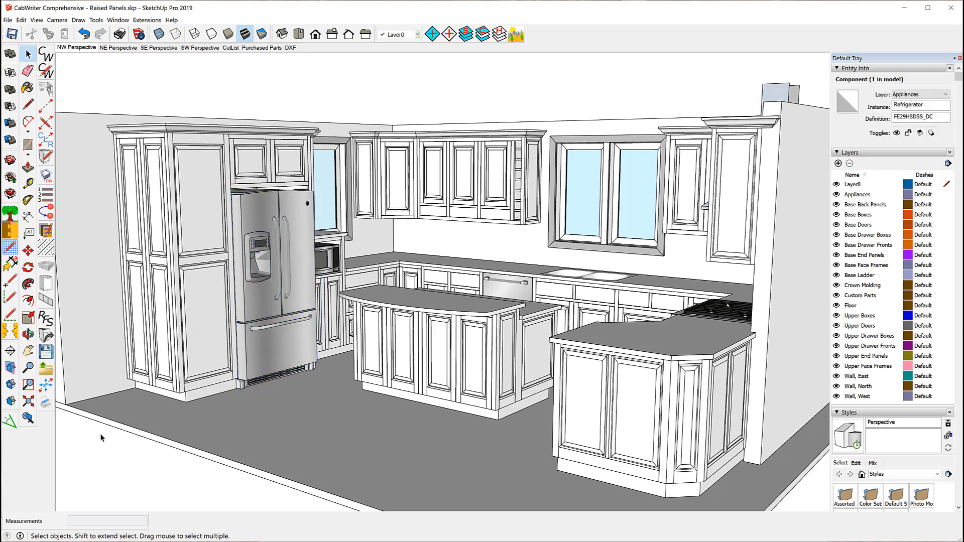
# Start creating production documentation, keeping Comp # as the attribute for label line 1 and Description for line 2.
pyautogui.click(45, 402)
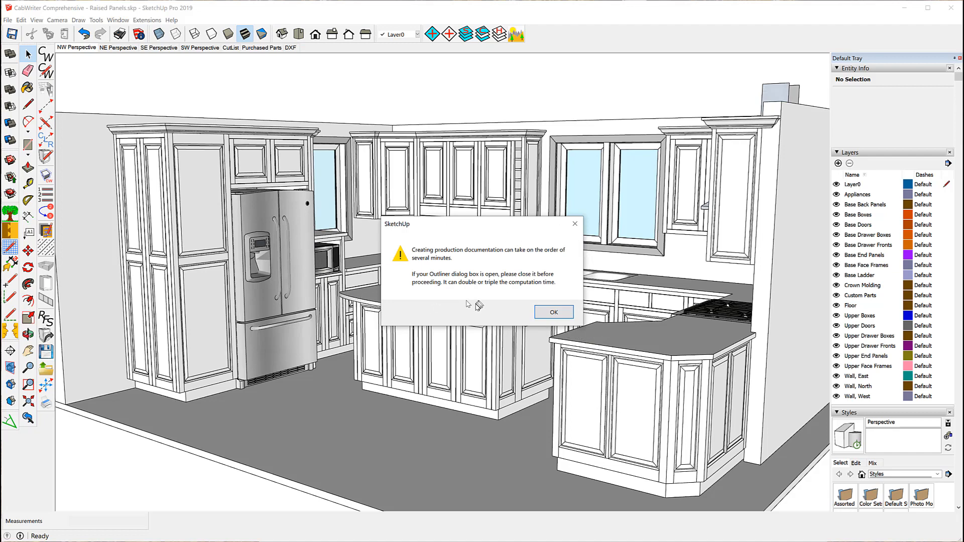
pyautogui.click(554, 312)
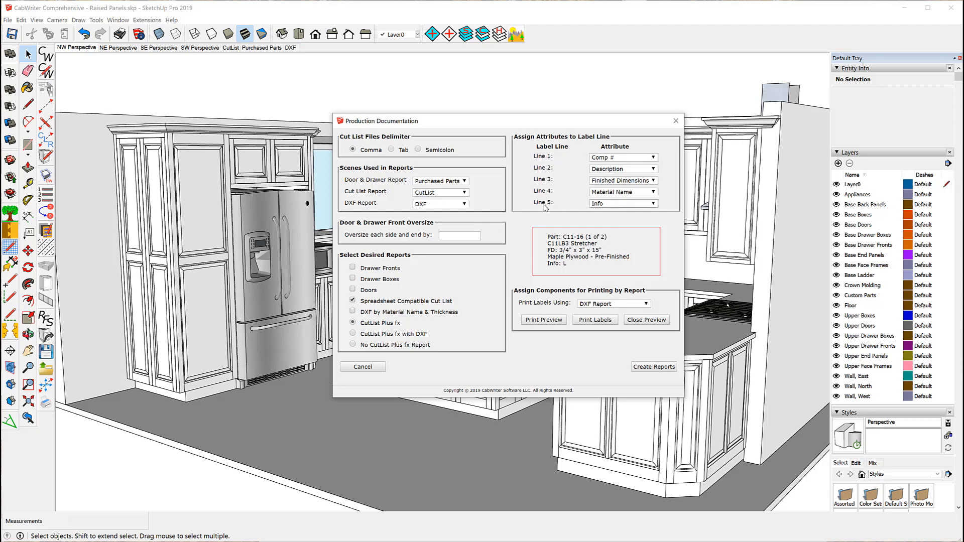
pyautogui.click(653, 158)
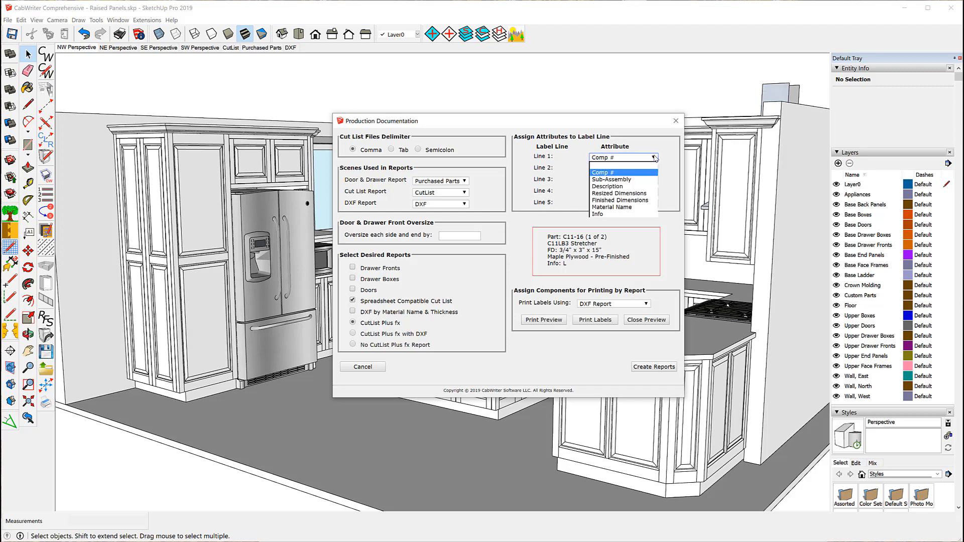
pyautogui.click(602, 174)
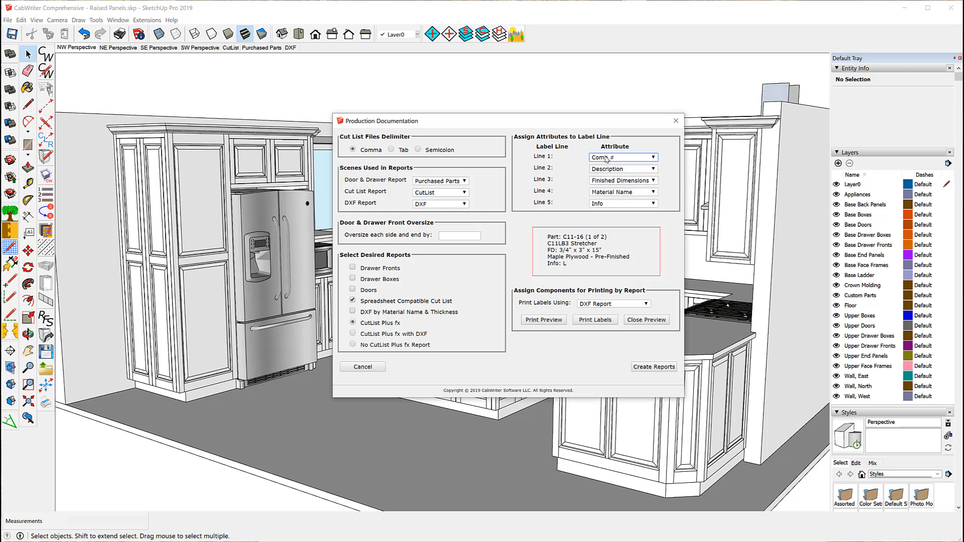
pyautogui.click(653, 169)
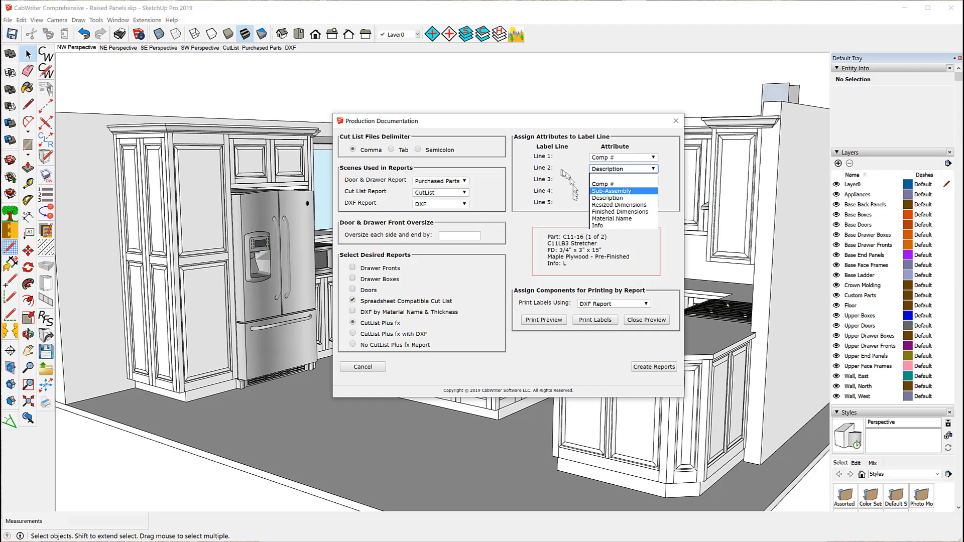
pyautogui.click(615, 198)
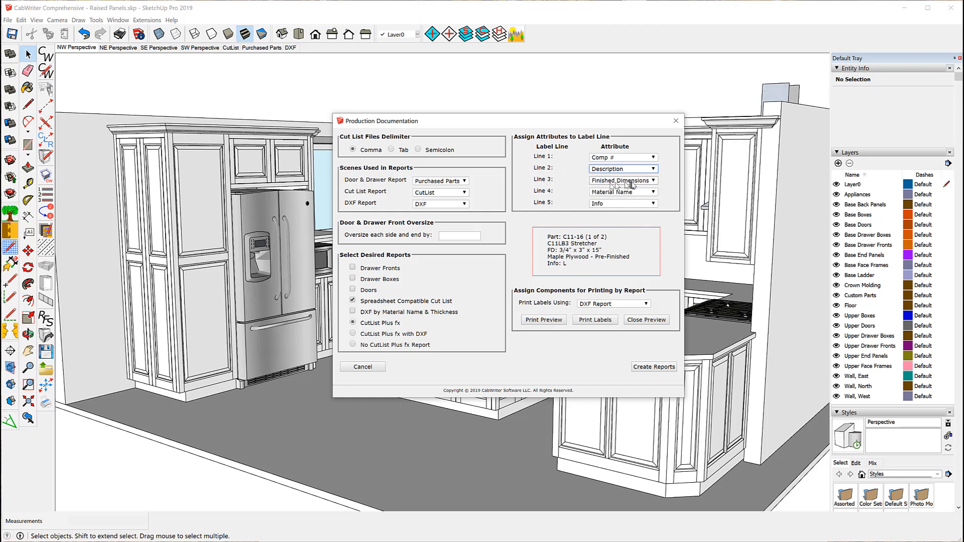
# Try Resized Dimensions as the attribute for label line 3 and restore Finished Dimensions.
pyautogui.click(653, 182)
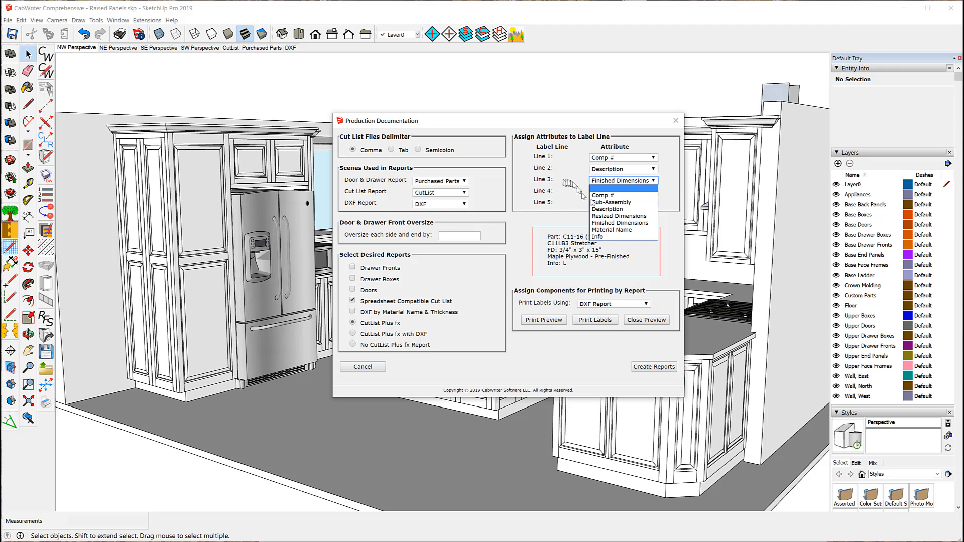
pyautogui.click(602, 216)
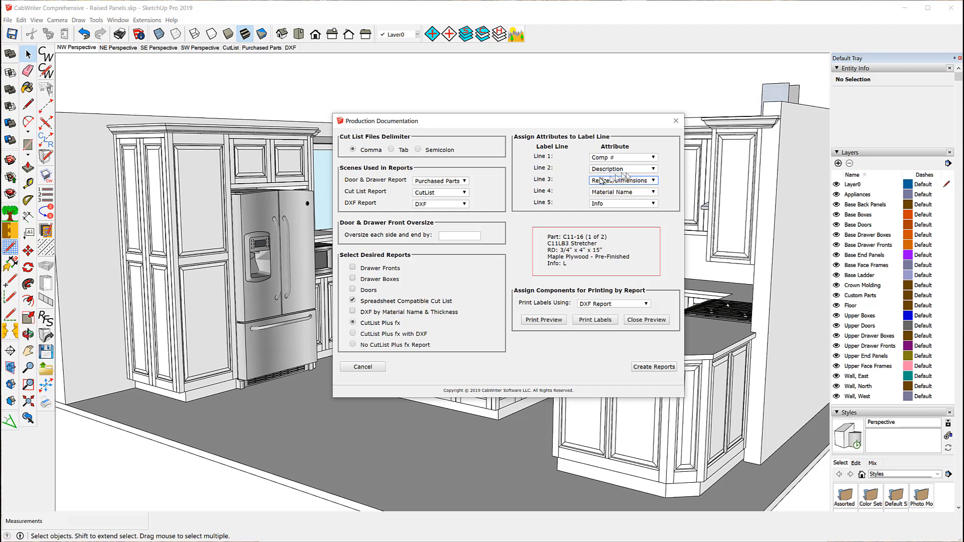
pyautogui.click(654, 181)
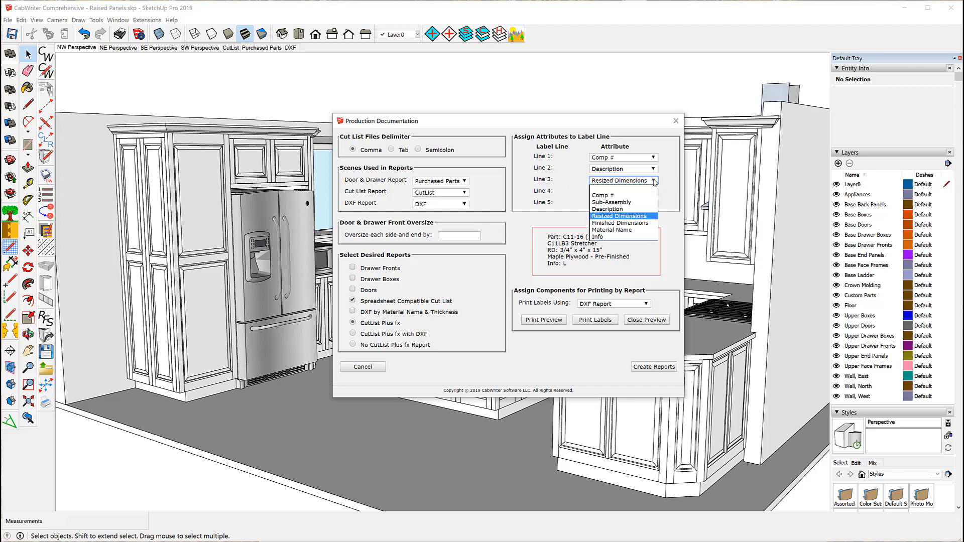
pyautogui.click(632, 223)
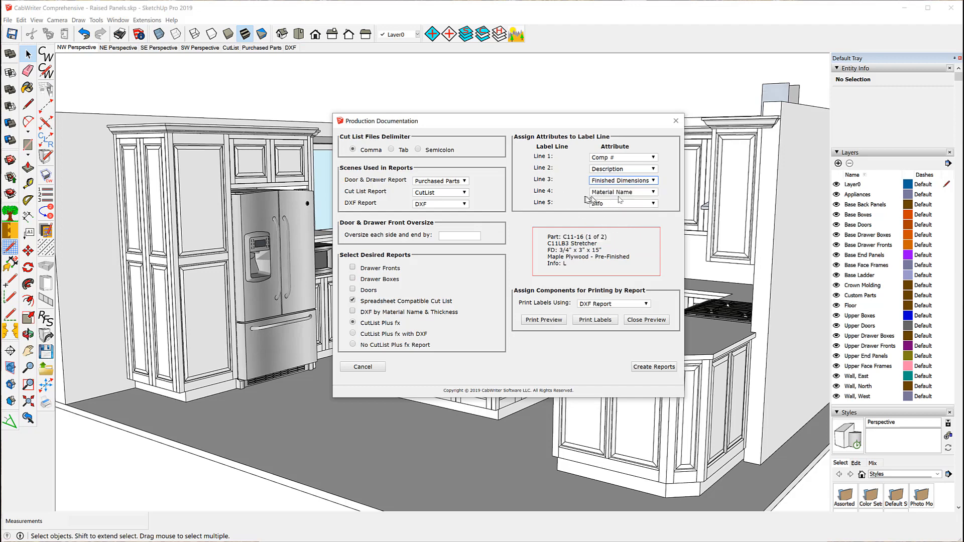
# Review the attribute choices for label line 4 and choose the DXF Report as the source for printing labels.
pyautogui.click(653, 193)
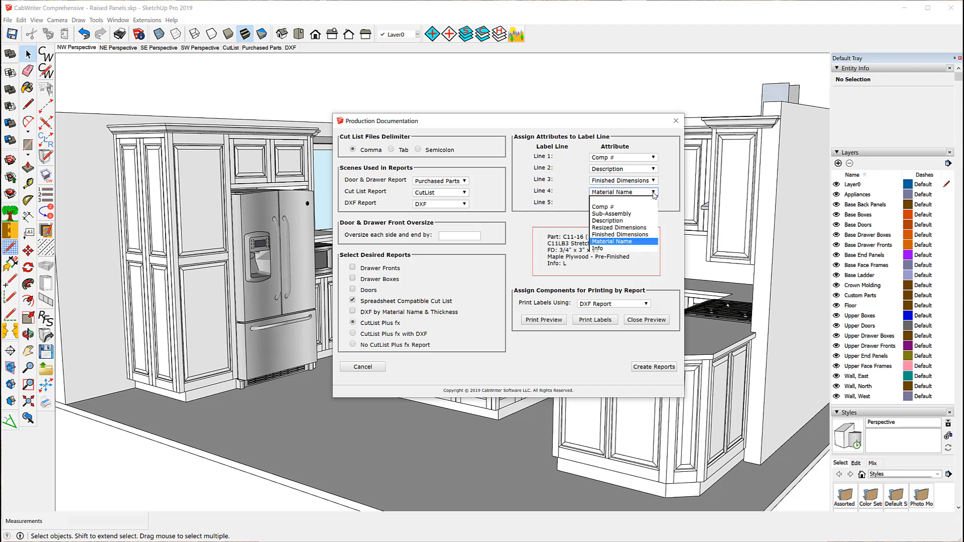
pyautogui.click(654, 195)
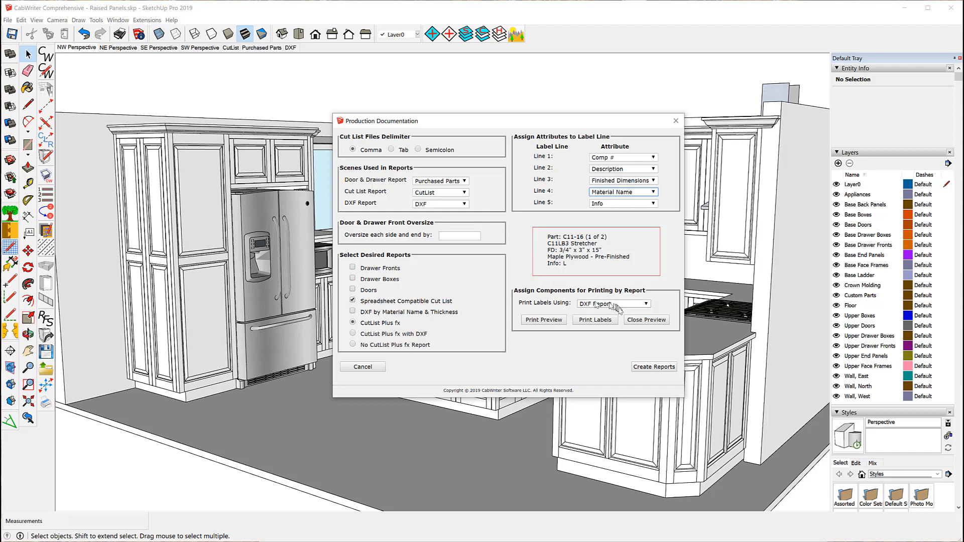
pyautogui.click(648, 305)
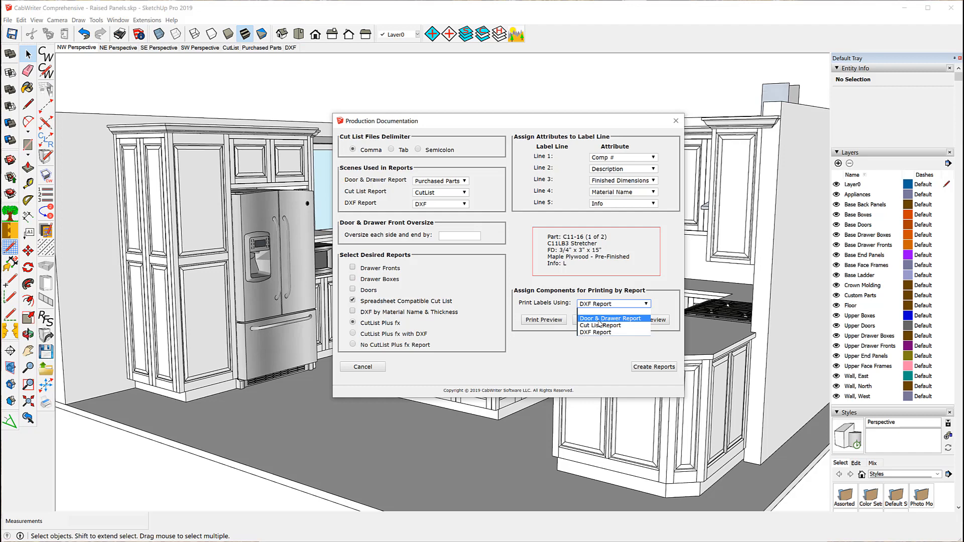
pyautogui.click(598, 333)
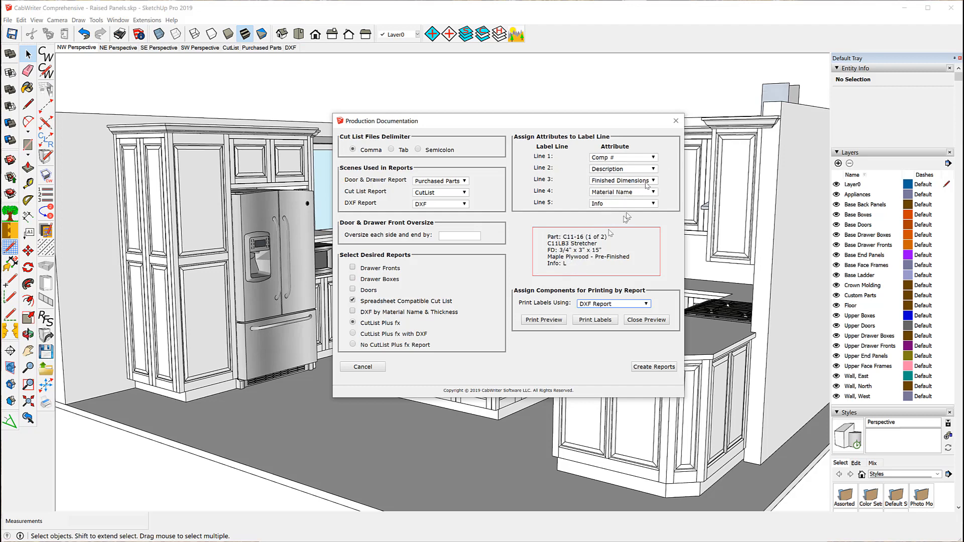
# Try Sub-Assembly as the attribute for label line 1 and restore Comp #.
pyautogui.click(653, 158)
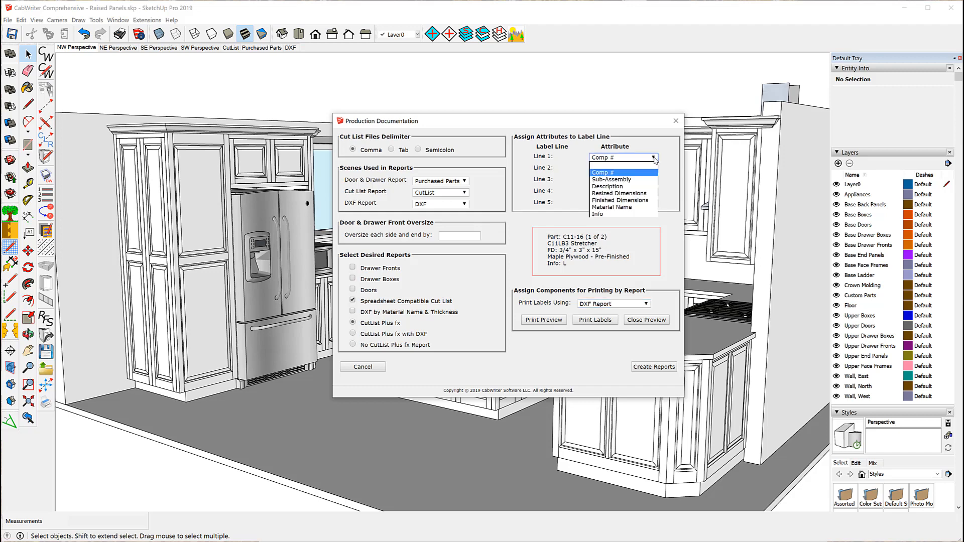
pyautogui.click(639, 179)
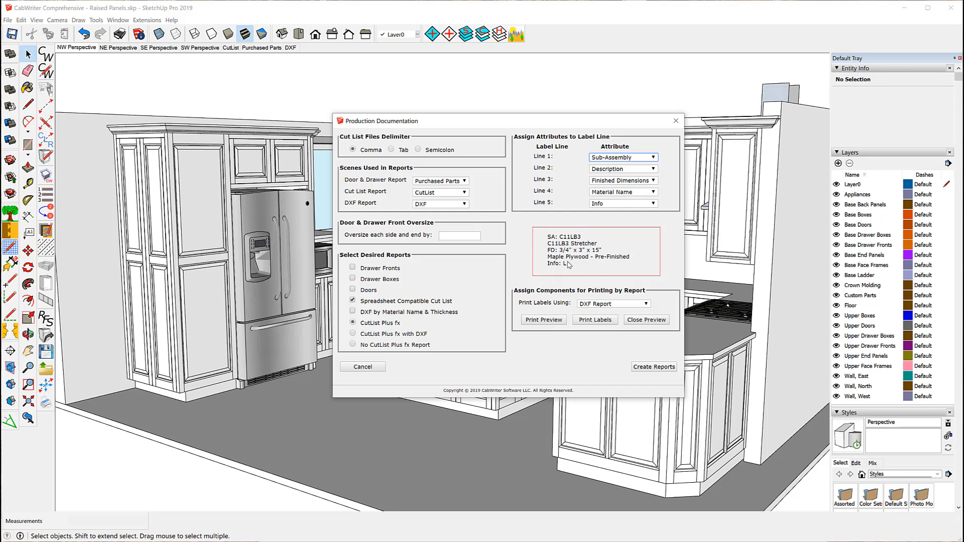
pyautogui.click(654, 157)
pyautogui.click(603, 172)
# Preview the Avery 5160 labels, close the preview and try to print the labels without it.
pyautogui.click(538, 321)
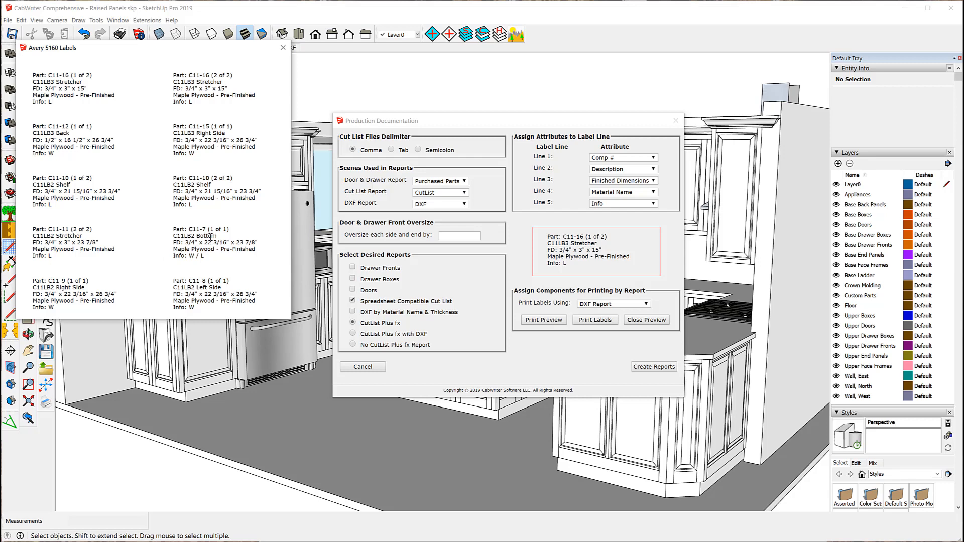
pyautogui.click(283, 47)
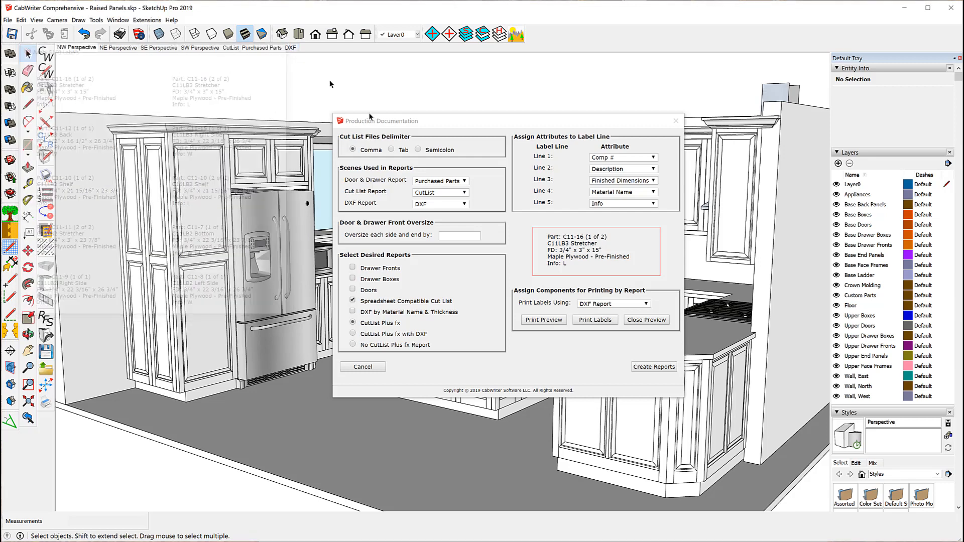
pyautogui.click(591, 321)
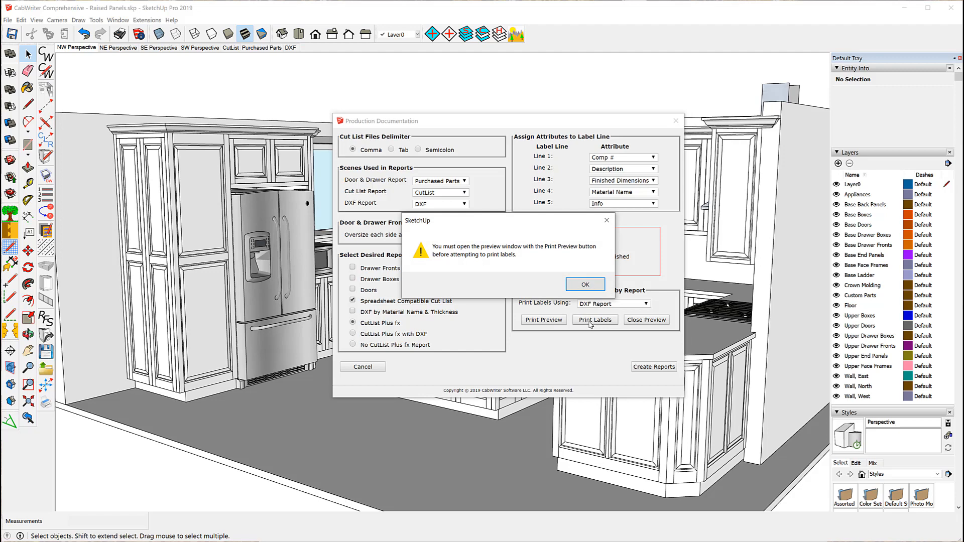
pyautogui.click(583, 284)
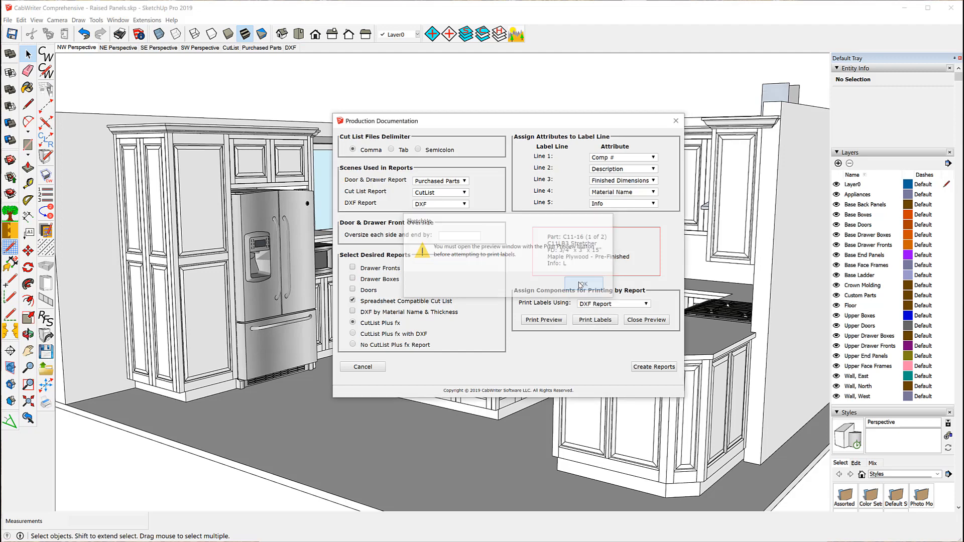
# Reopen the label preview and send all labels to the Microsoft Print to PDF printer.
pyautogui.click(552, 320)
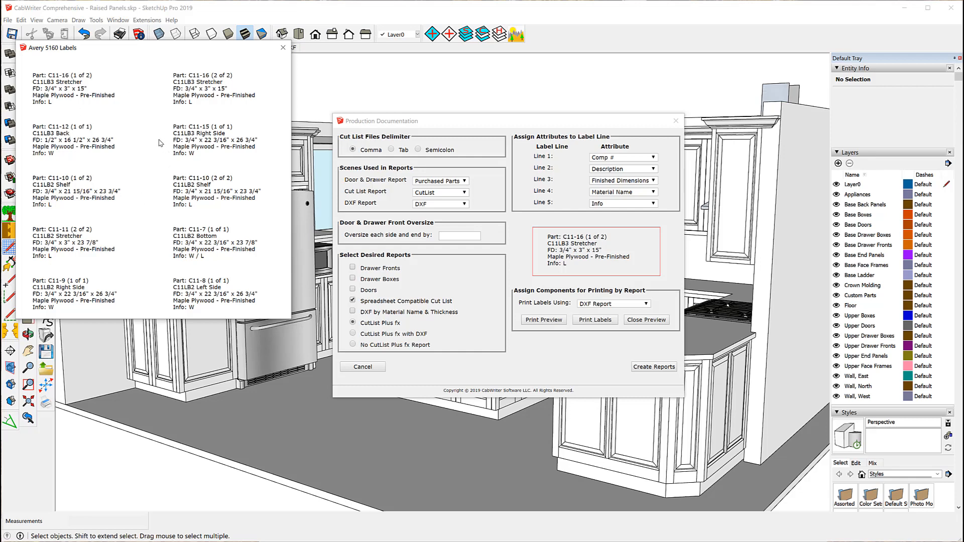
pyautogui.click(596, 320)
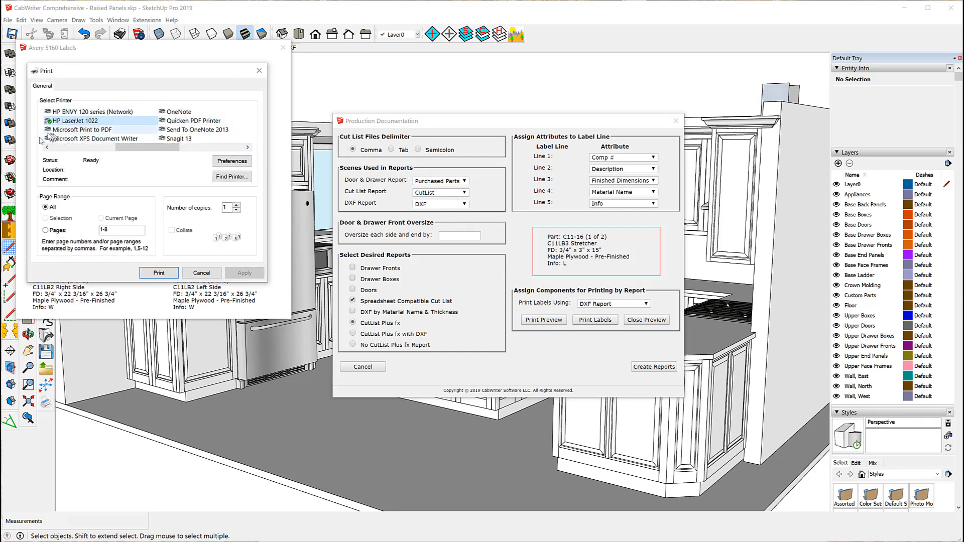
pyautogui.click(101, 133)
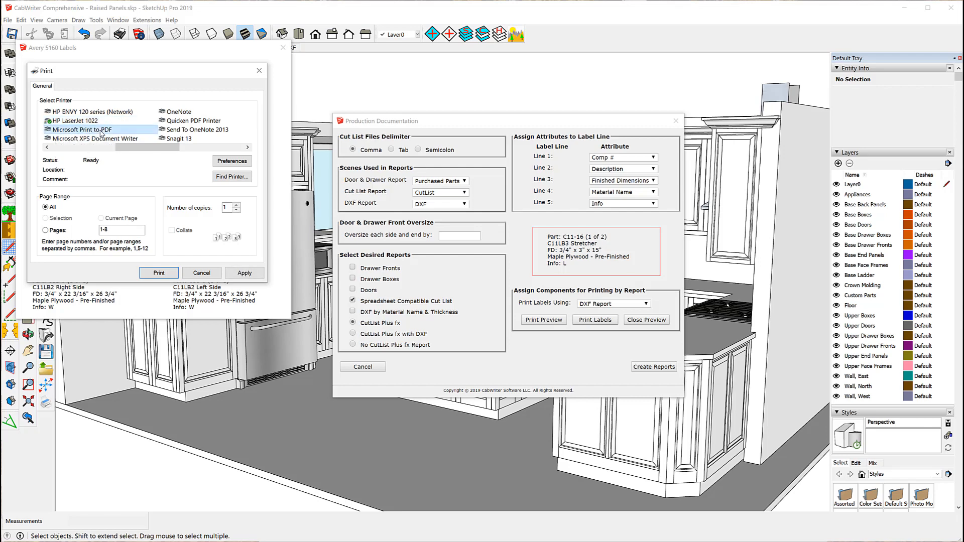
pyautogui.press('Return')
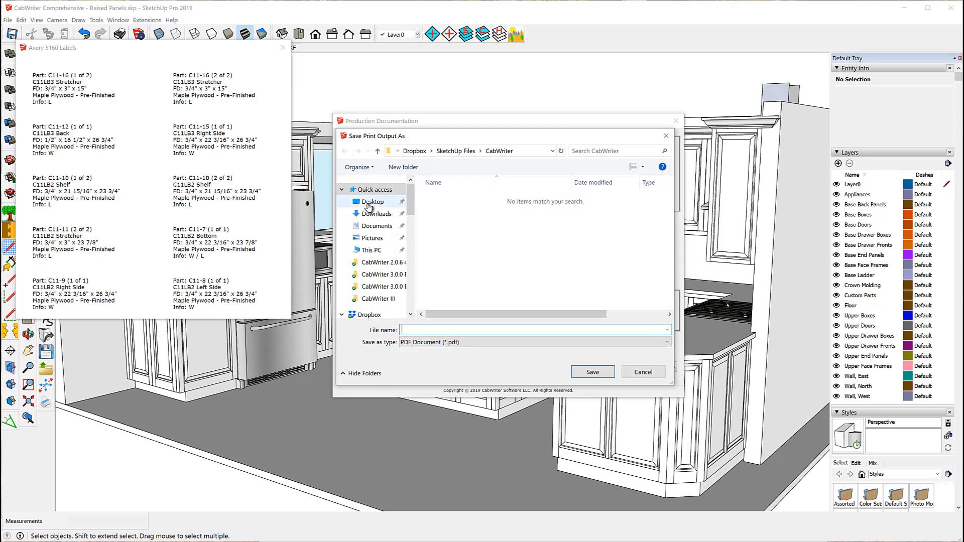
# Pick CabWriter Comprehensive - Raised Panels DXF Labels.pdf on the Desktop as print output, cancel the save, and close the preview and production documentation.
pyautogui.click(372, 202)
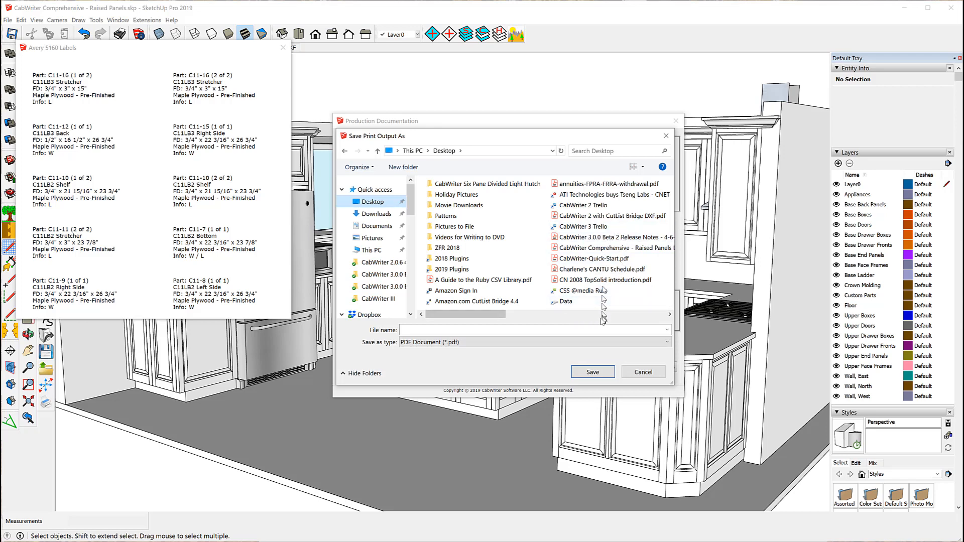
pyautogui.click(660, 317)
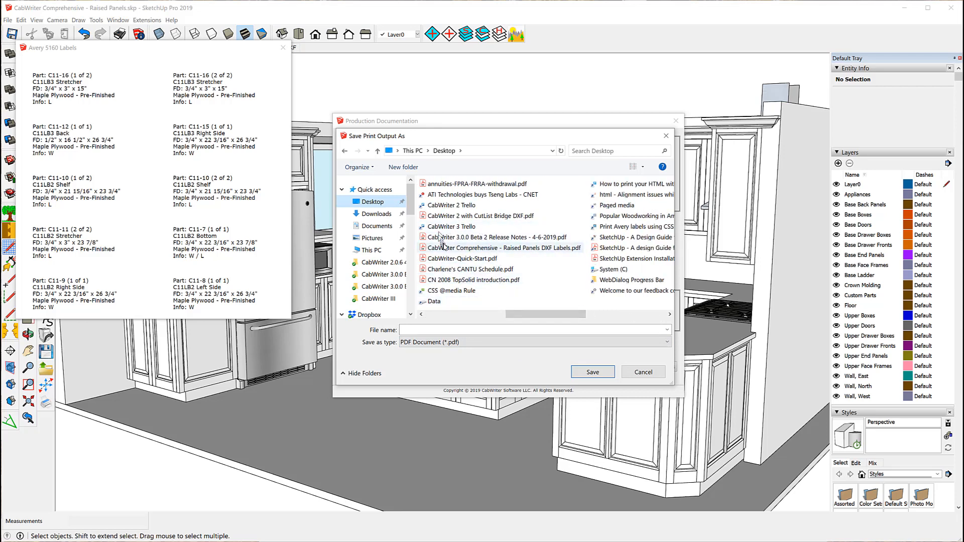
pyautogui.click(533, 249)
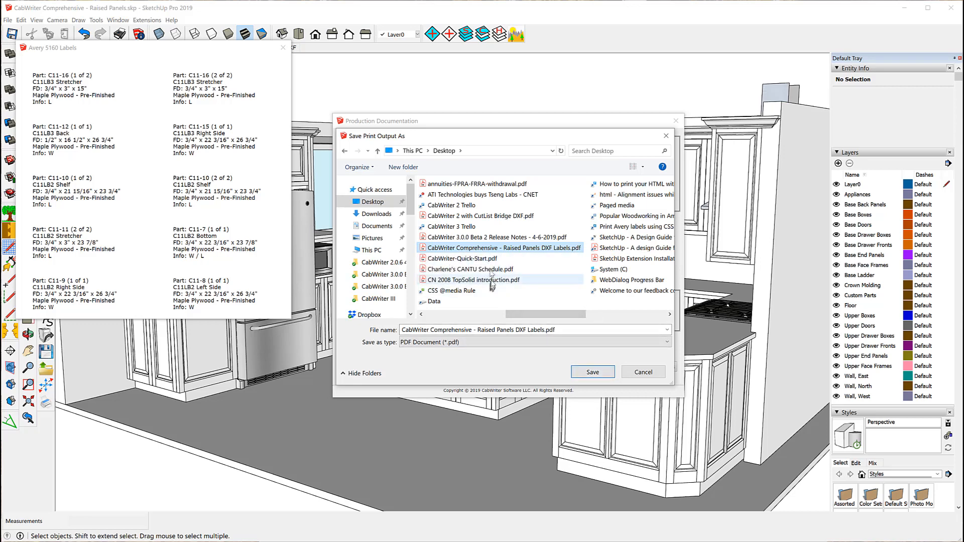
pyautogui.click(666, 135)
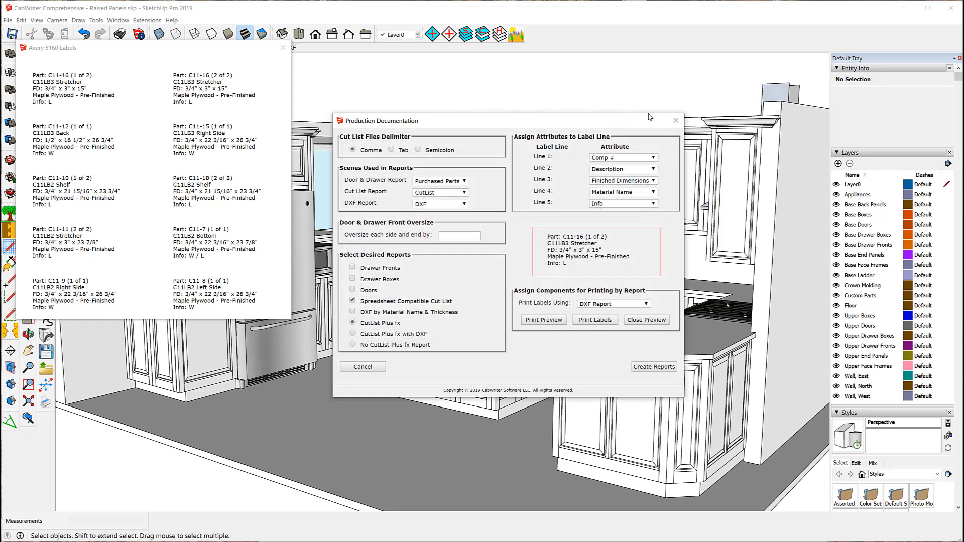
pyautogui.click(635, 322)
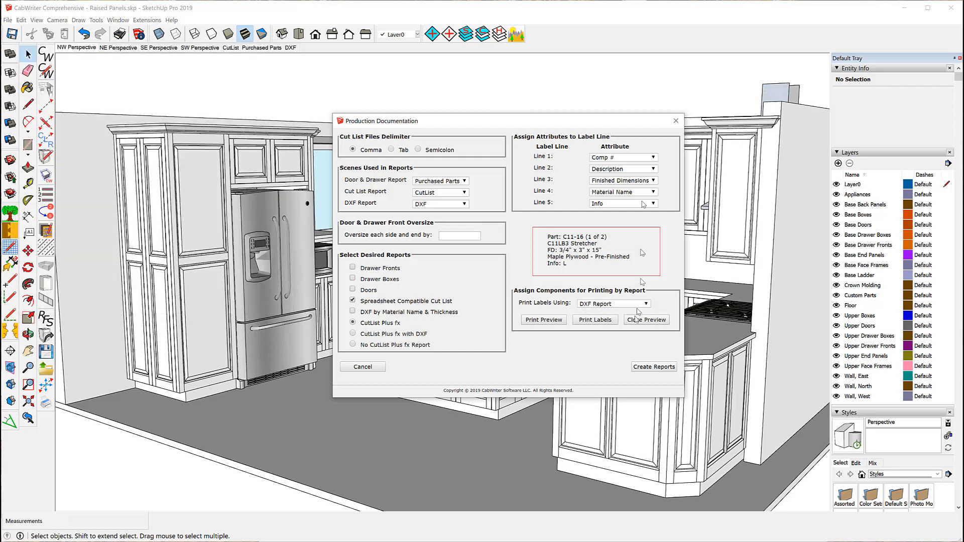
pyautogui.click(676, 121)
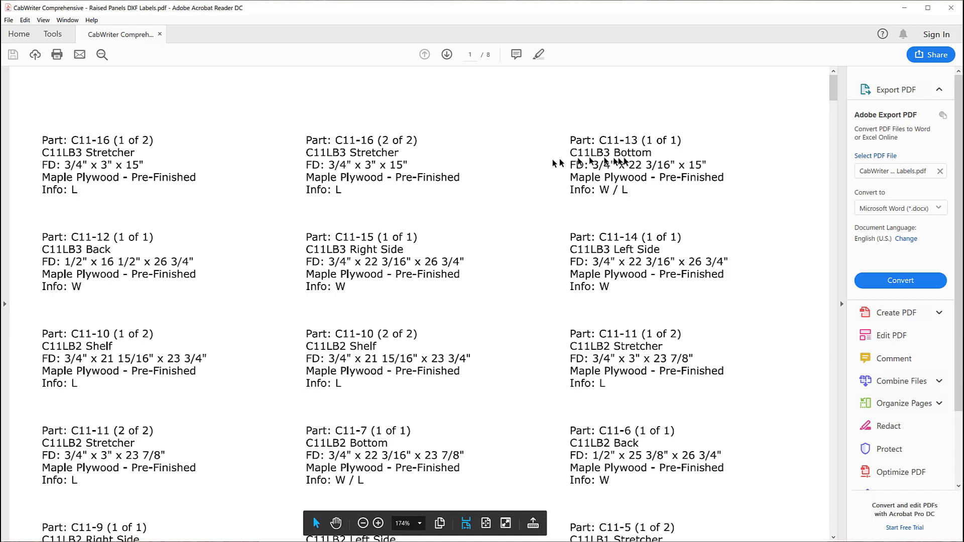
# Look through the part labels on the first two pages of the Raised Panels DXF Labels PDF in Adobe Acrobat Reader.
pyautogui.scroll(-10, 332, 151)
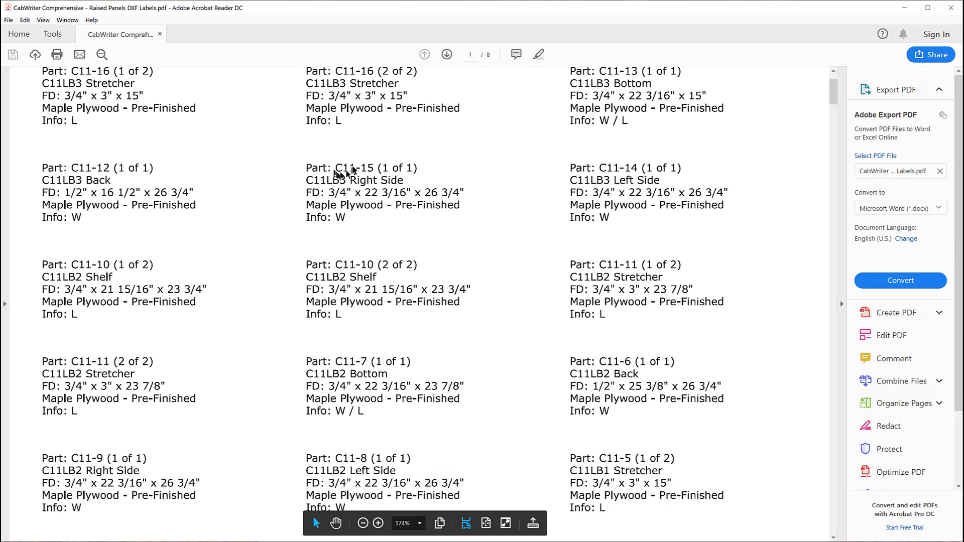
pyautogui.scroll(-6, 369, 178)
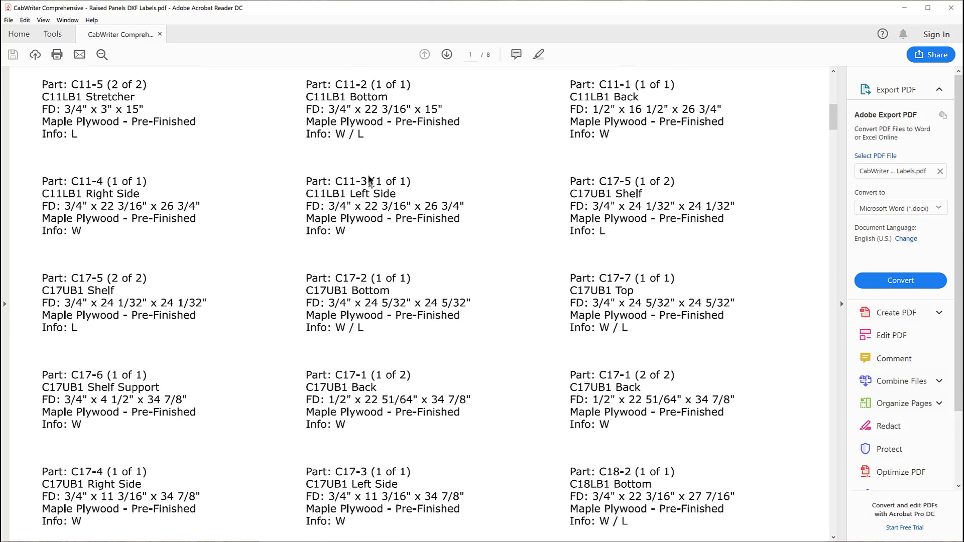
pyautogui.scroll(-8, 368, 183)
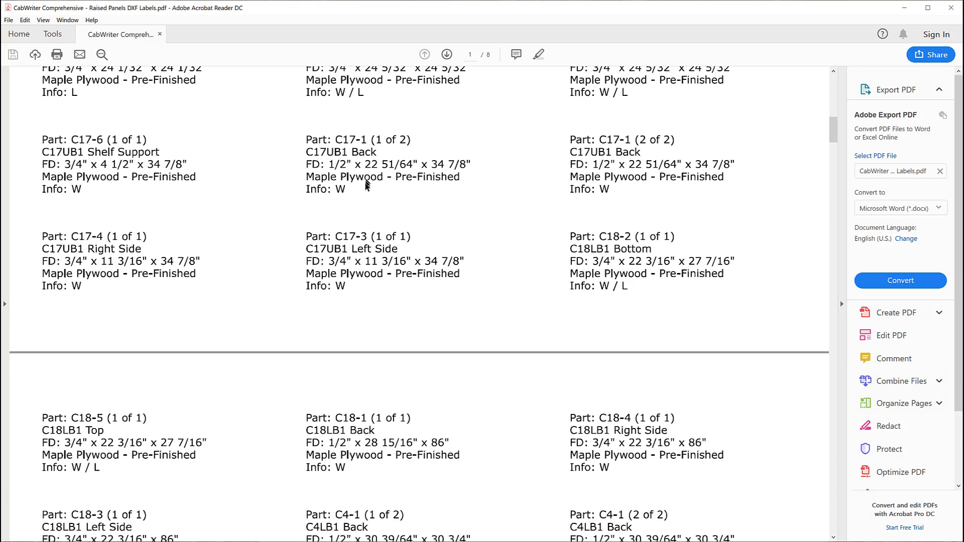
pyautogui.scroll(-9, 459, 295)
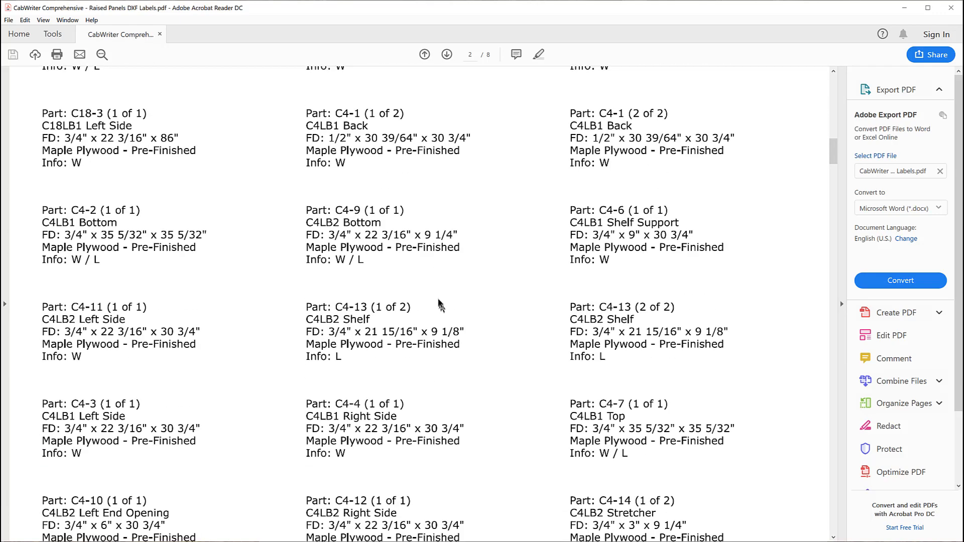
pyautogui.scroll(-2, 469, 330)
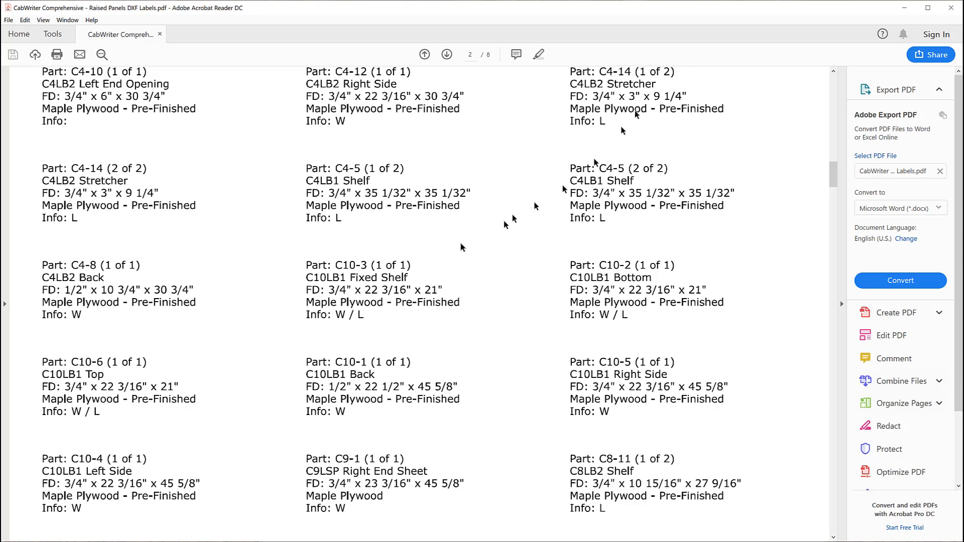
# Look through the part labels on page 3 and back up to page 1, and close the labels PDF.
pyautogui.scroll(-7, 422, 254)
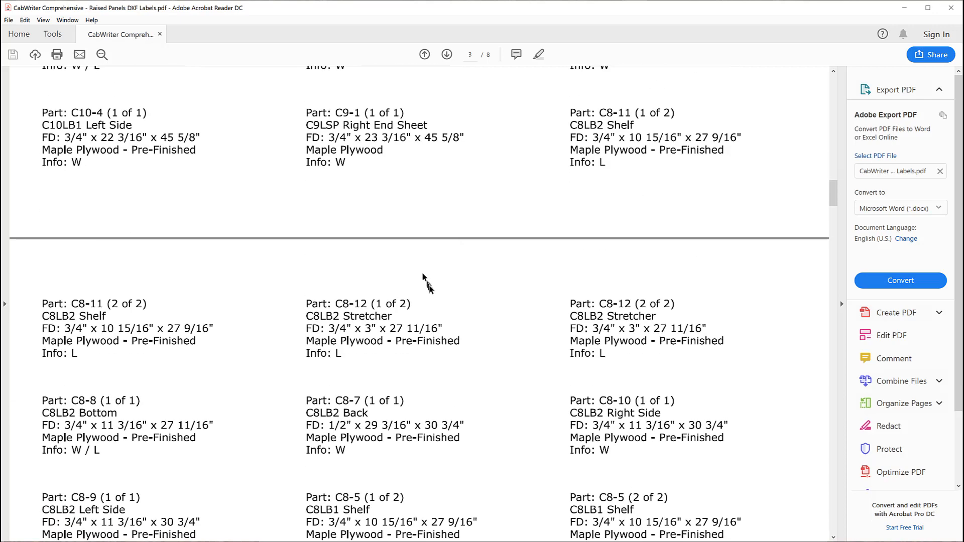
pyautogui.scroll(-3, 424, 276)
pyautogui.scroll(-2, 429, 275)
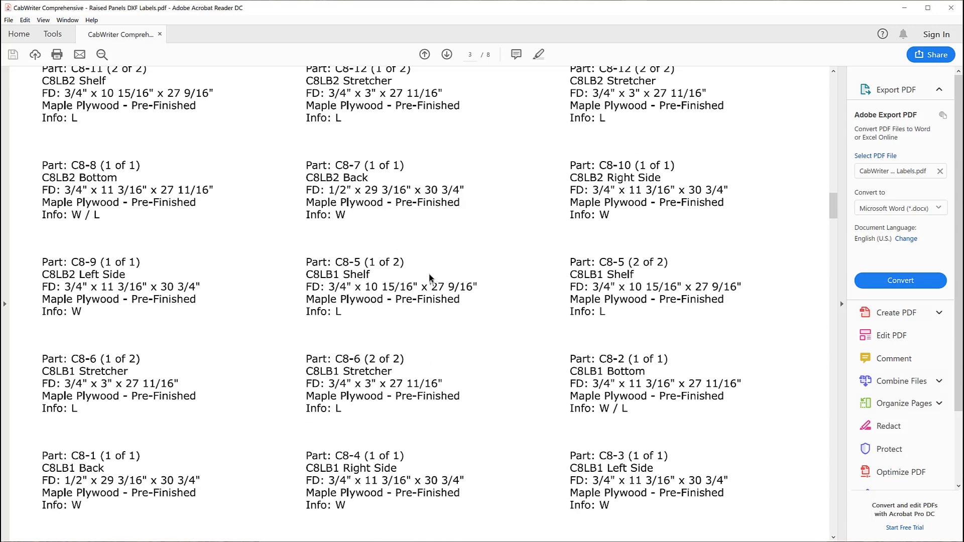
pyautogui.scroll(-7, 430, 276)
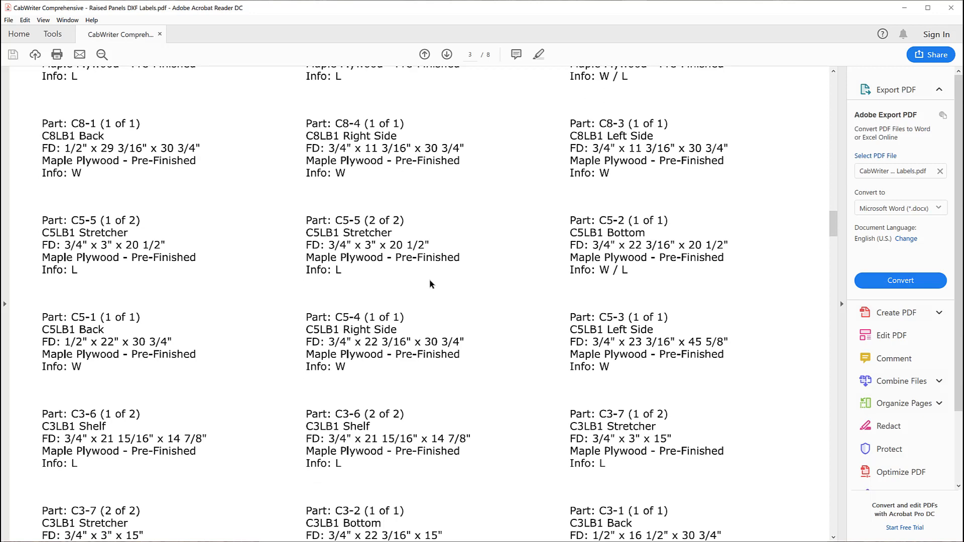
pyautogui.scroll(6, 392, 274)
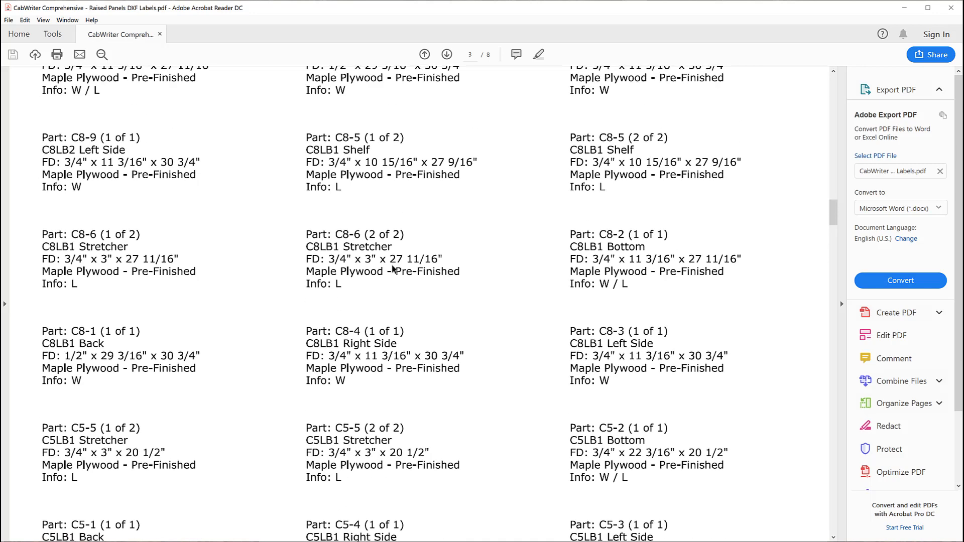
pyautogui.scroll(6, 392, 266)
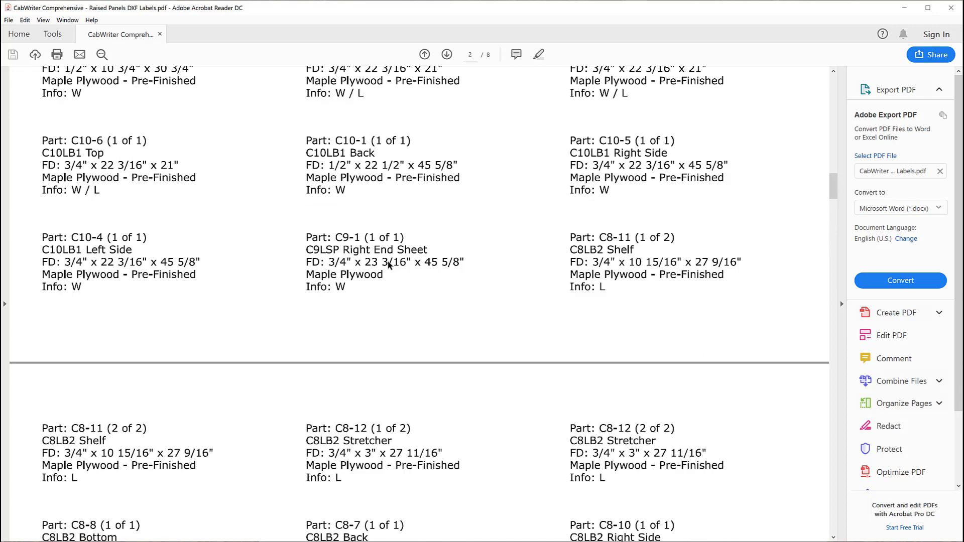
pyautogui.scroll(10, 391, 265)
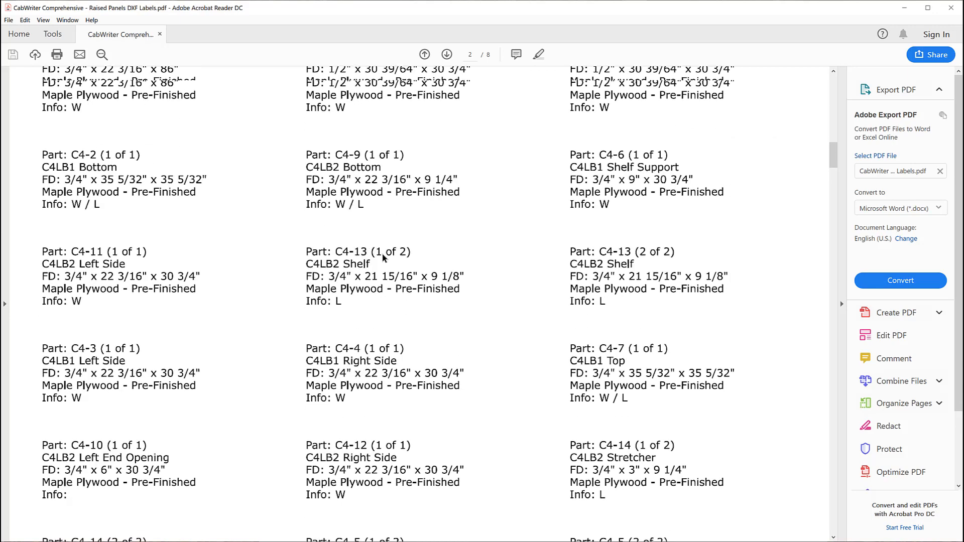
pyautogui.scroll(10, 383, 258)
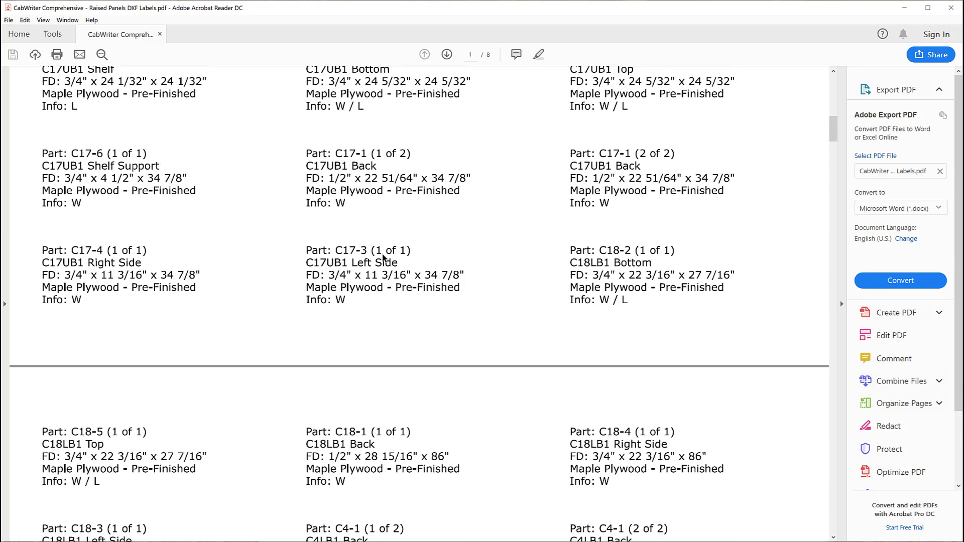
pyautogui.scroll(10, 383, 258)
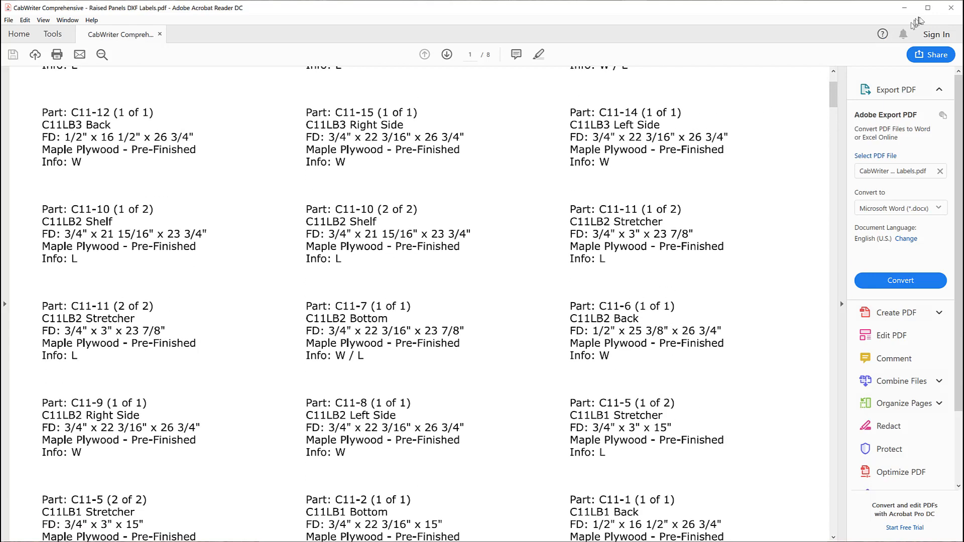
pyautogui.click(950, 10)
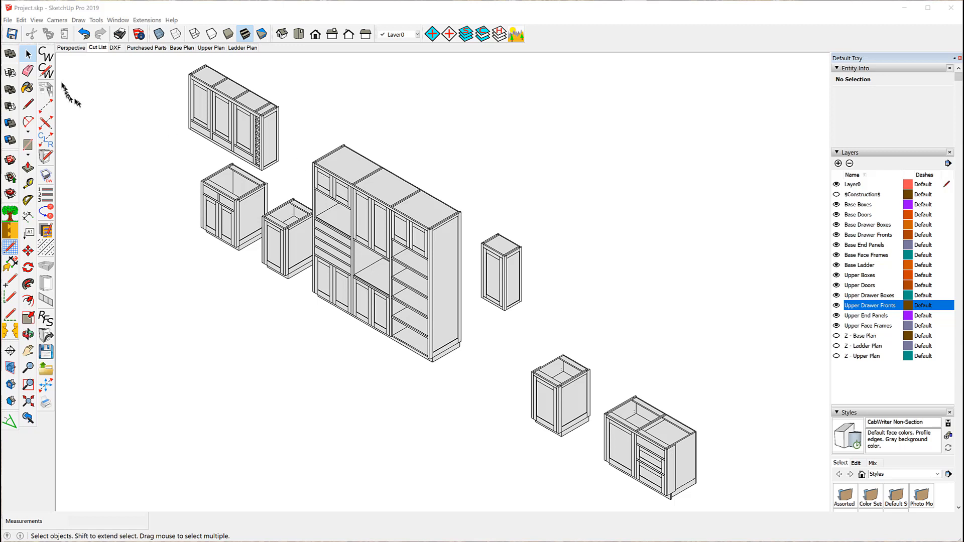
# Check the Back Attachment Method options in the CabWriter carcass settings, keep Planted, and close the settings.
pyautogui.click(45, 71)
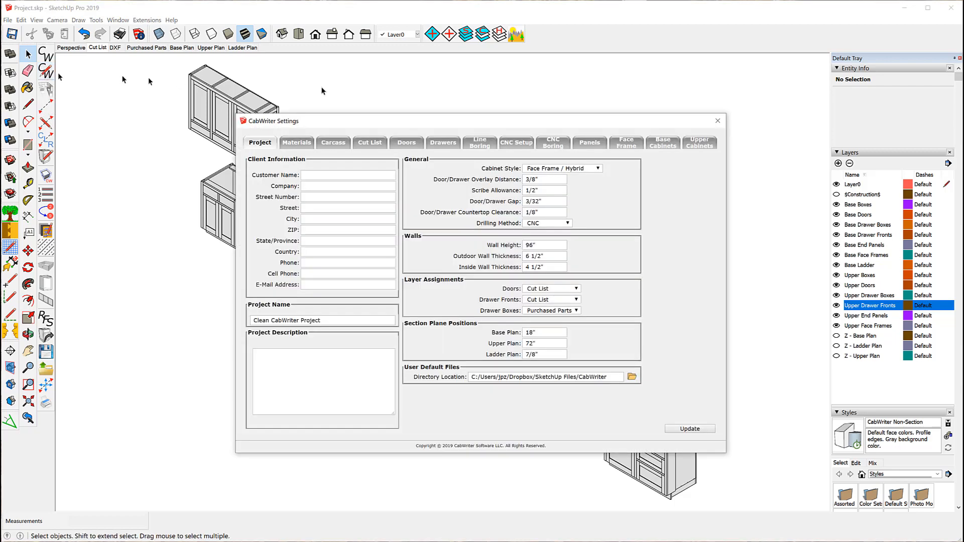
pyautogui.click(340, 143)
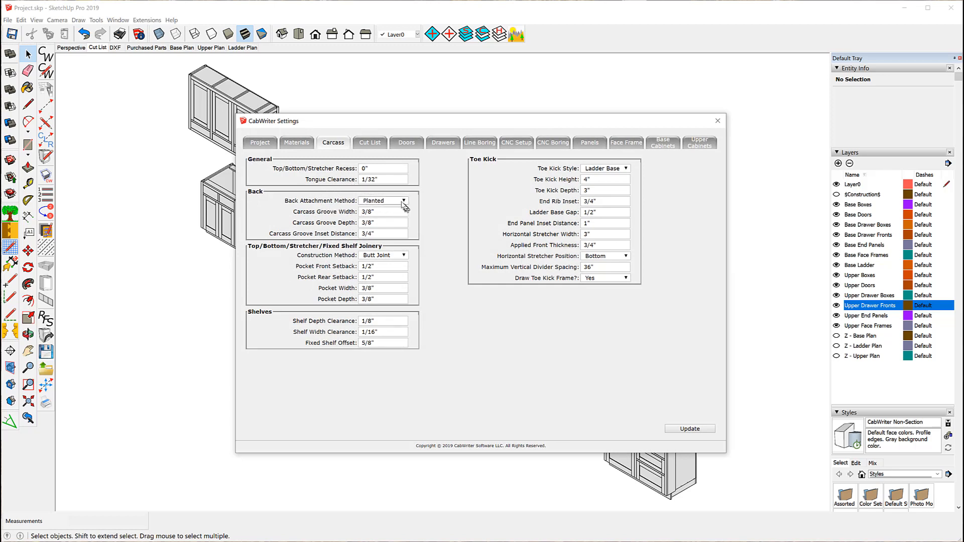
pyautogui.click(405, 201)
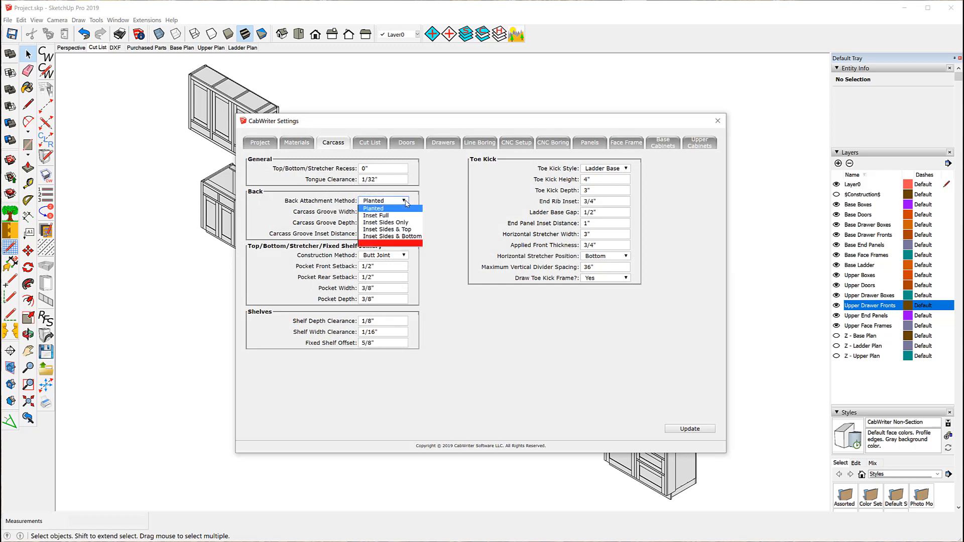
pyautogui.click(405, 201)
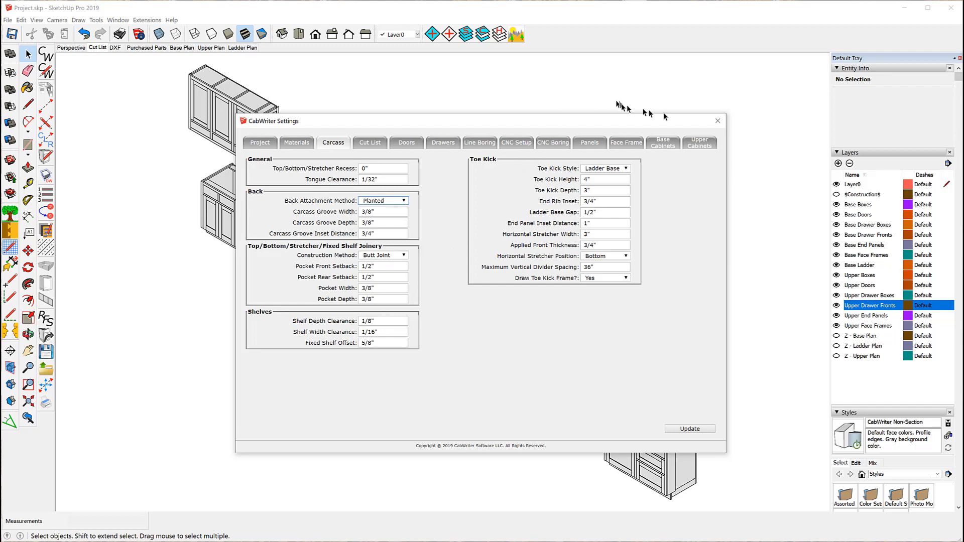
pyautogui.click(718, 121)
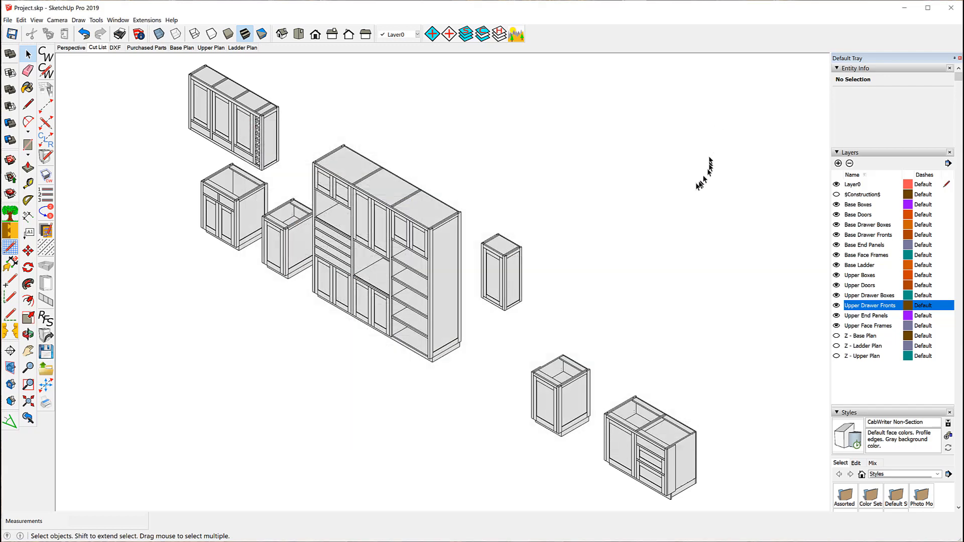
# Examine the construction hole patterns on the planted backs of the upper cabinets and the tall cabinet run from behind.
pyautogui.moveTo(695, 179); pyautogui.dragTo(228, 89, button='middle')
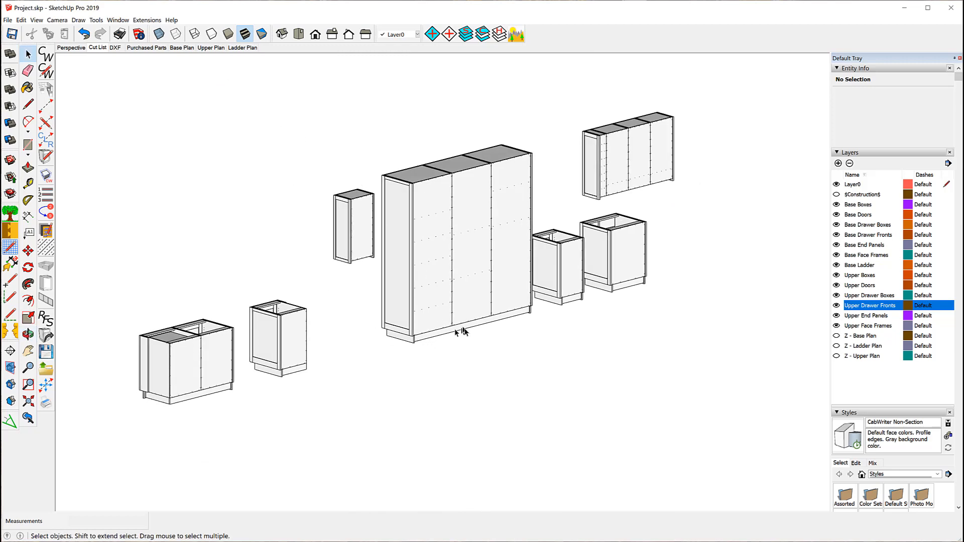
pyautogui.scroll(5, 653, 150)
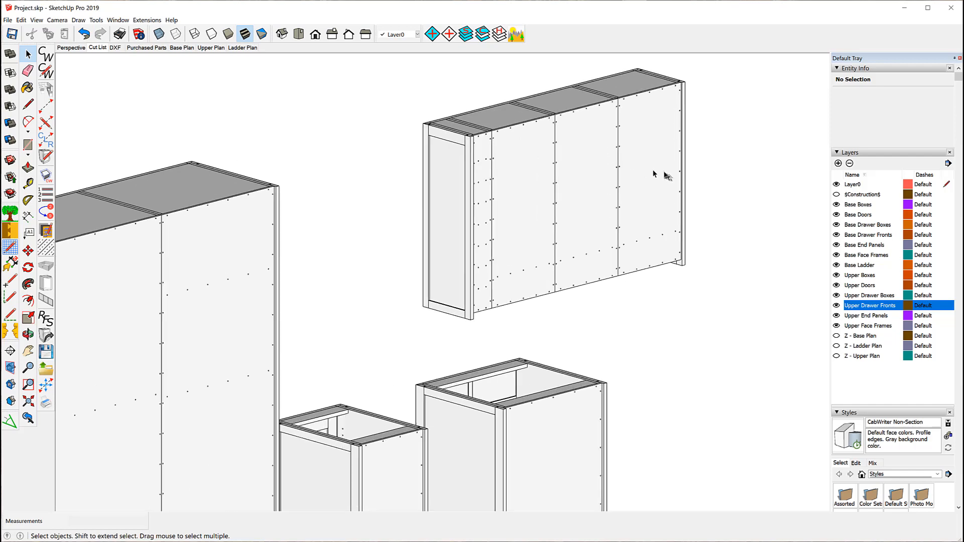
pyautogui.scroll(1, 668, 175)
pyautogui.scroll(3, 684, 136)
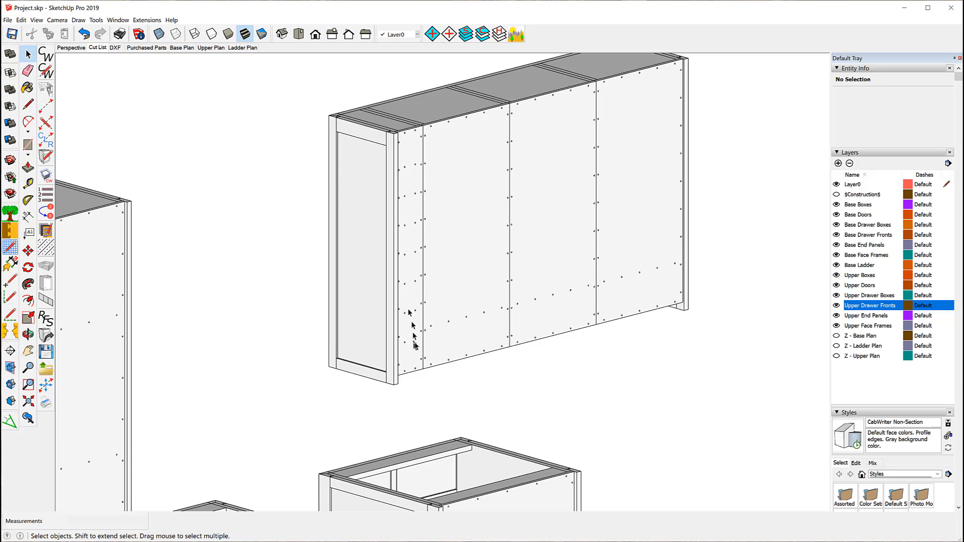
pyautogui.scroll(-5, 435, 203)
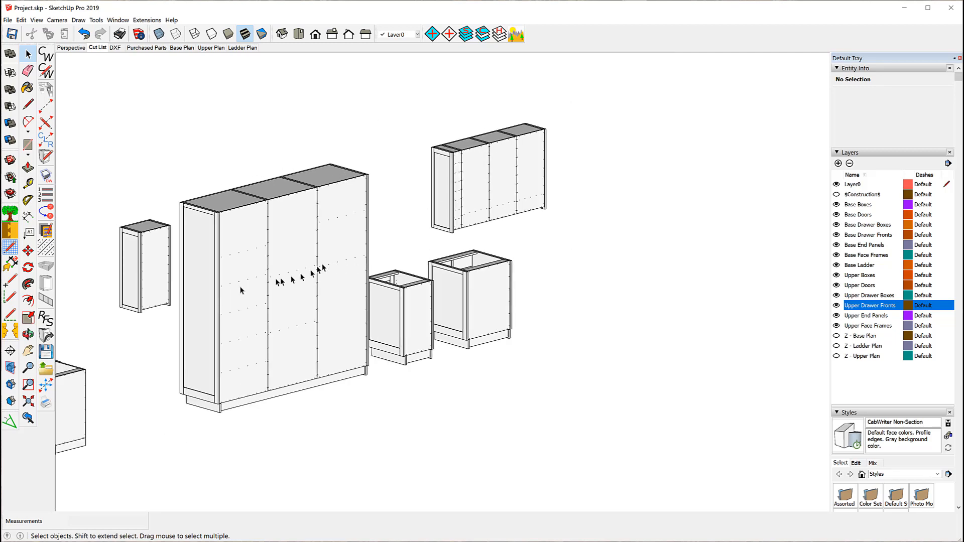
pyautogui.scroll(6, 203, 296)
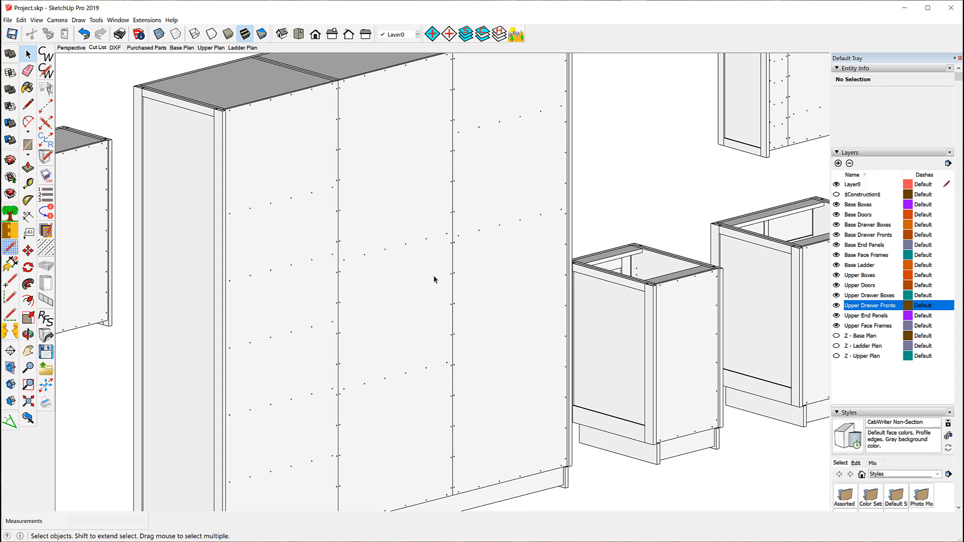
# Open the CNC Boring settings in CabWriter and move the dialog clear of the tall cabinets' backs.
pyautogui.click(42, 64)
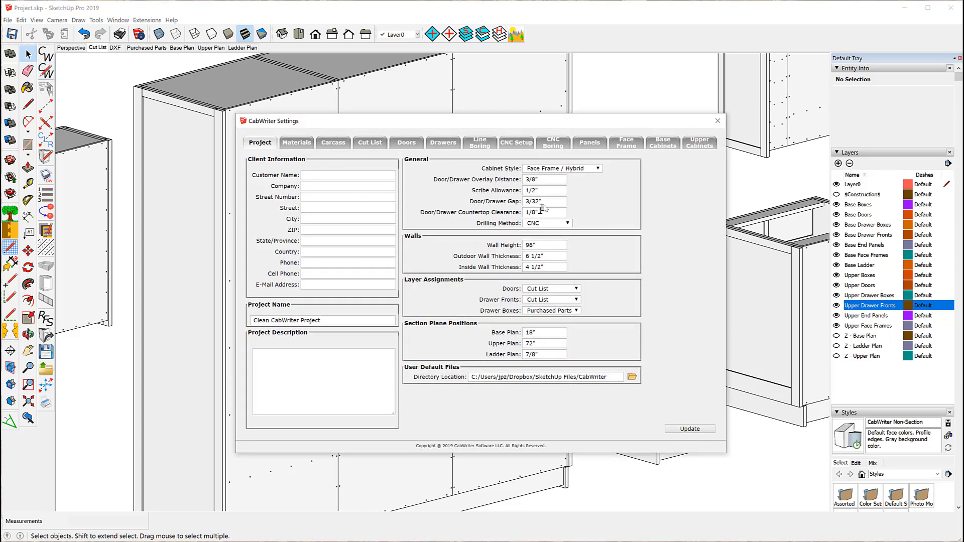
pyautogui.click(555, 144)
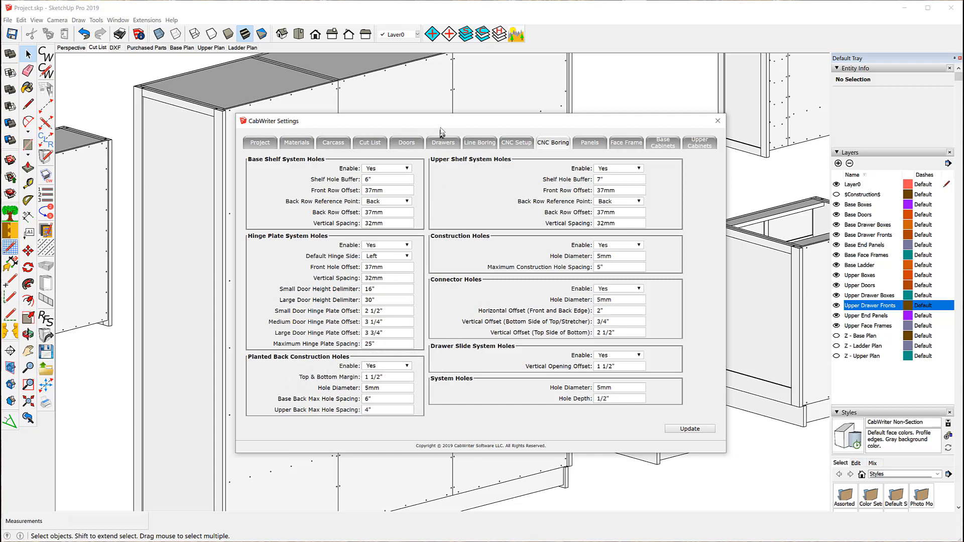
pyautogui.moveTo(442, 125); pyautogui.dragTo(599, 120)
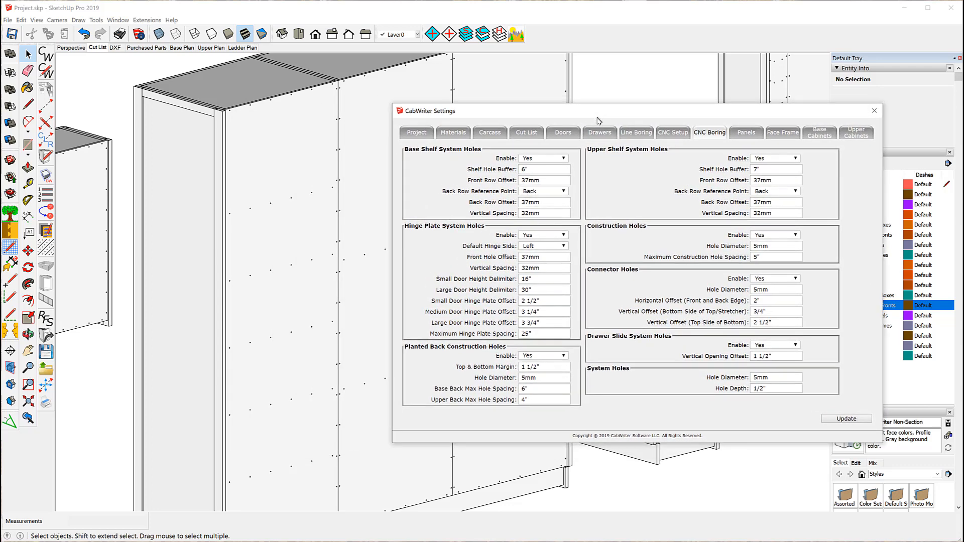
# Inspect the back construction holes at the upper and lower ends of a seam between two tall cabinet backs.
pyautogui.scroll(5, 335, 74)
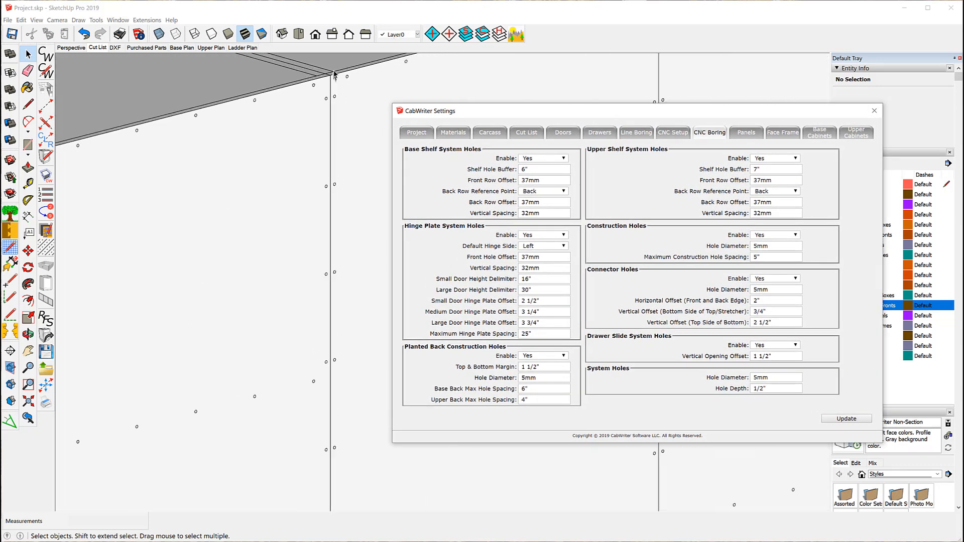
pyautogui.scroll(4, 335, 74)
pyautogui.scroll(2, 327, 77)
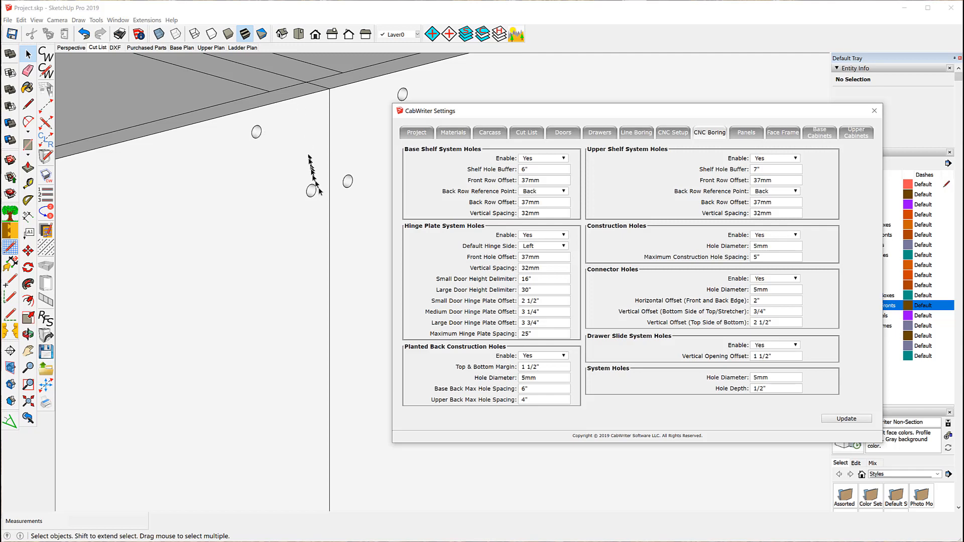
pyautogui.scroll(-8, 214, 136)
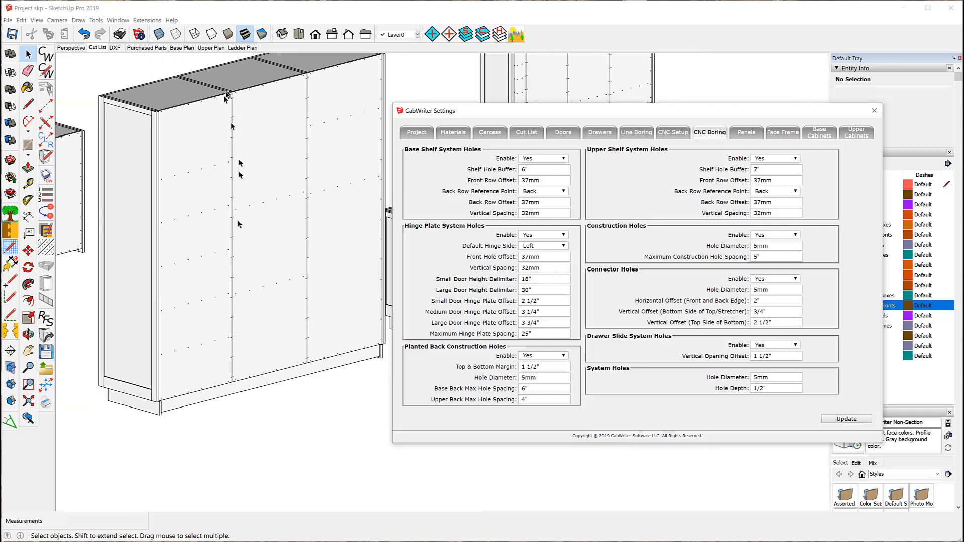
pyautogui.scroll(10, 230, 380)
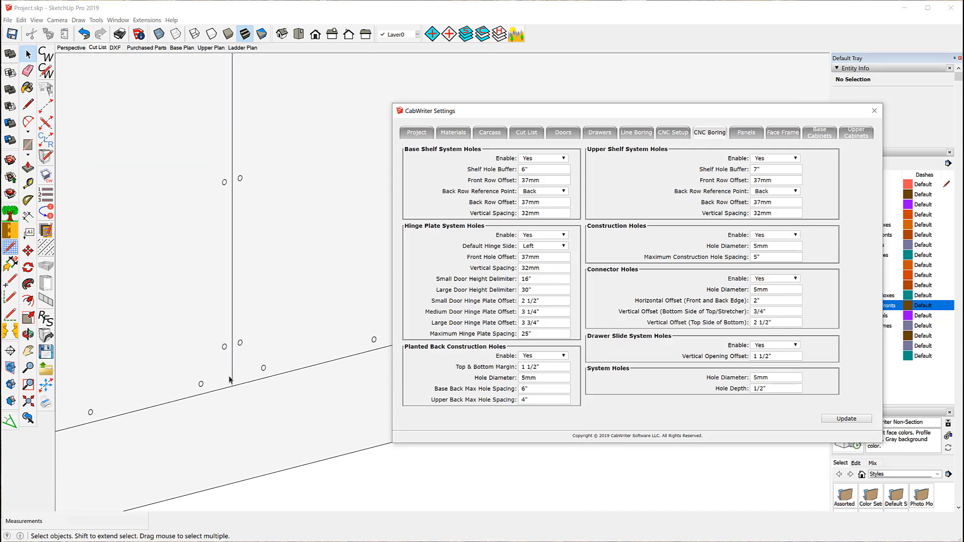
pyautogui.scroll(6, 231, 379)
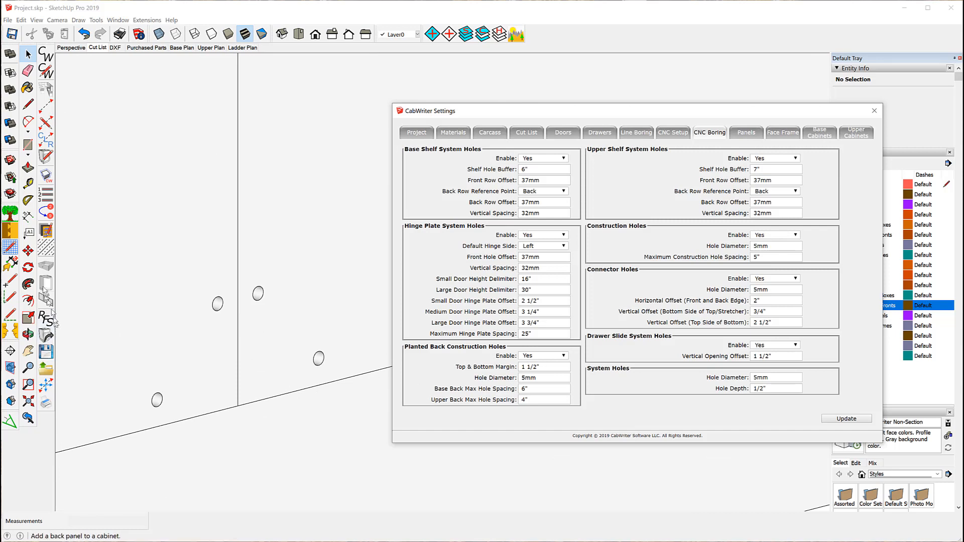
# Measure from the center of the lowest seam-side hole in the tall cabinet back straight down to the back's bottom edge.
pyautogui.click(29, 183)
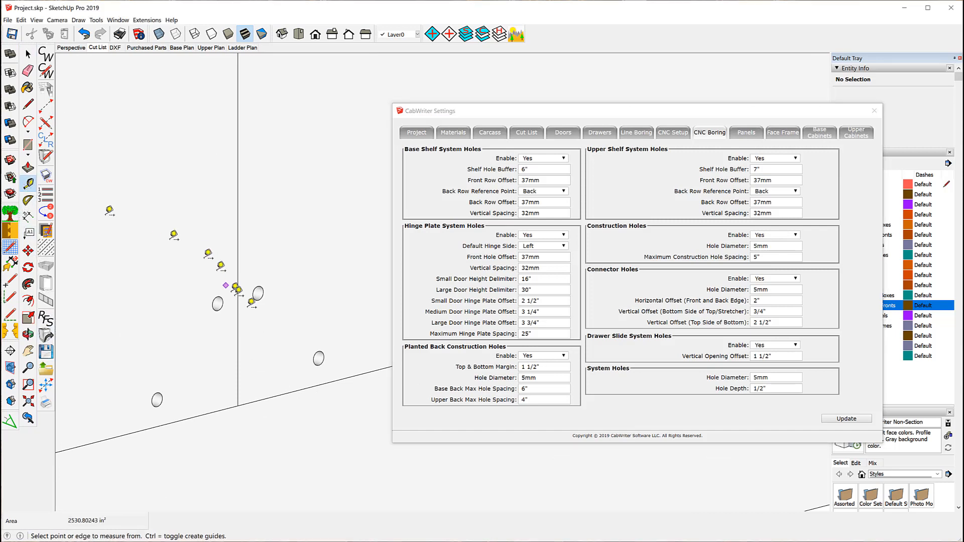
pyautogui.scroll(3, 236, 344)
pyautogui.scroll(5, 236, 345)
pyautogui.click(187, 169)
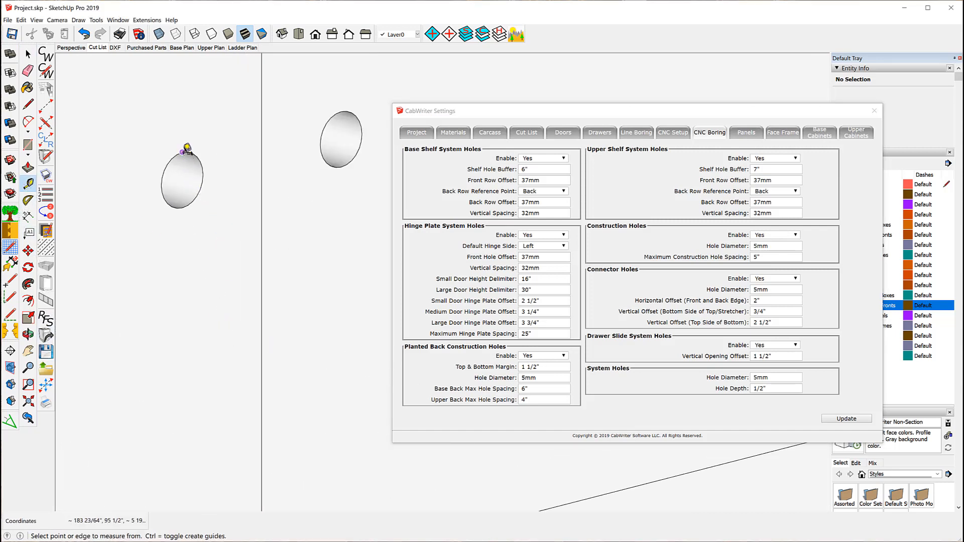
pyautogui.press('Escape')
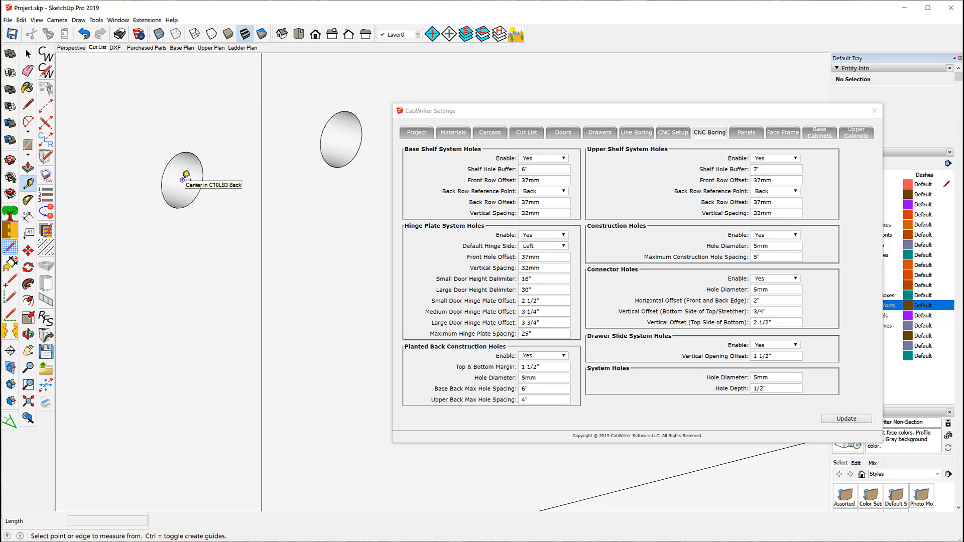
pyautogui.click(182, 179)
pyautogui.scroll(-5, 197, 272)
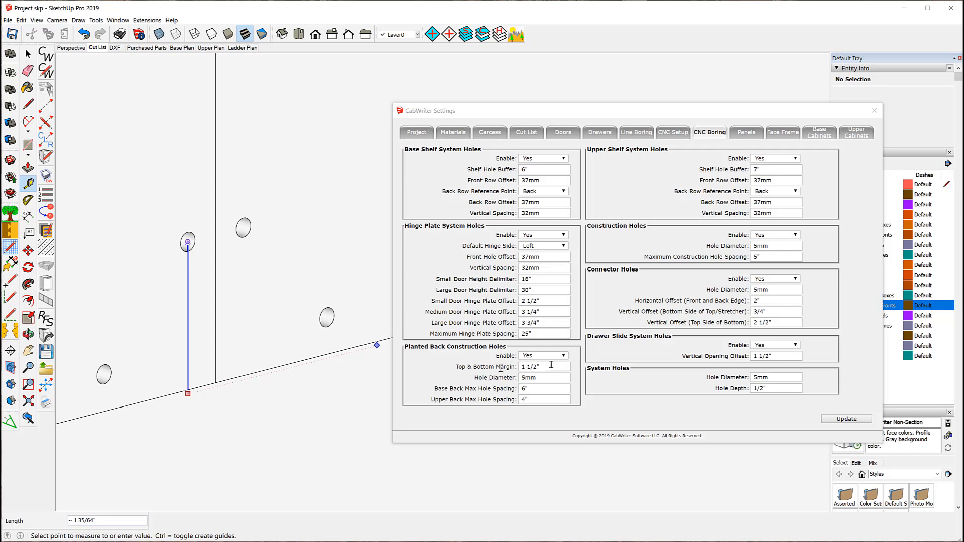
pyautogui.press('Escape')
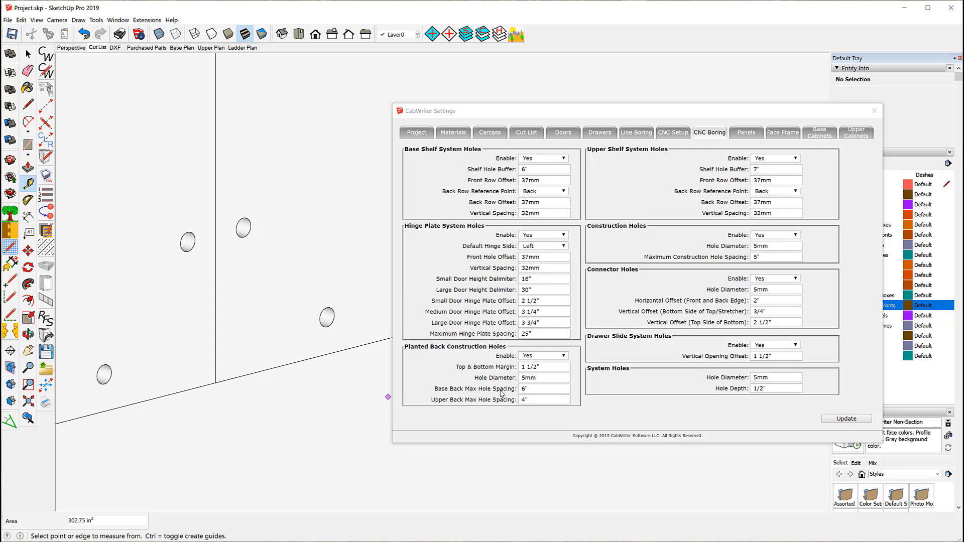
# Measure the vertical center-to-center spacing between two neighboring construction holes beside a seam in the tall cabinet back.
pyautogui.scroll(-5, 301, 432)
pyautogui.scroll(-3, 282, 444)
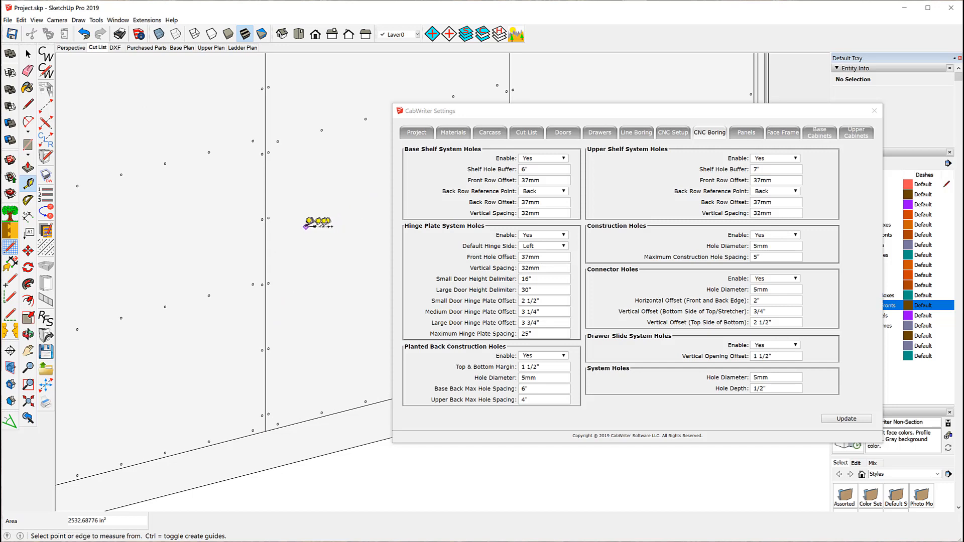
pyautogui.scroll(5, 321, 219)
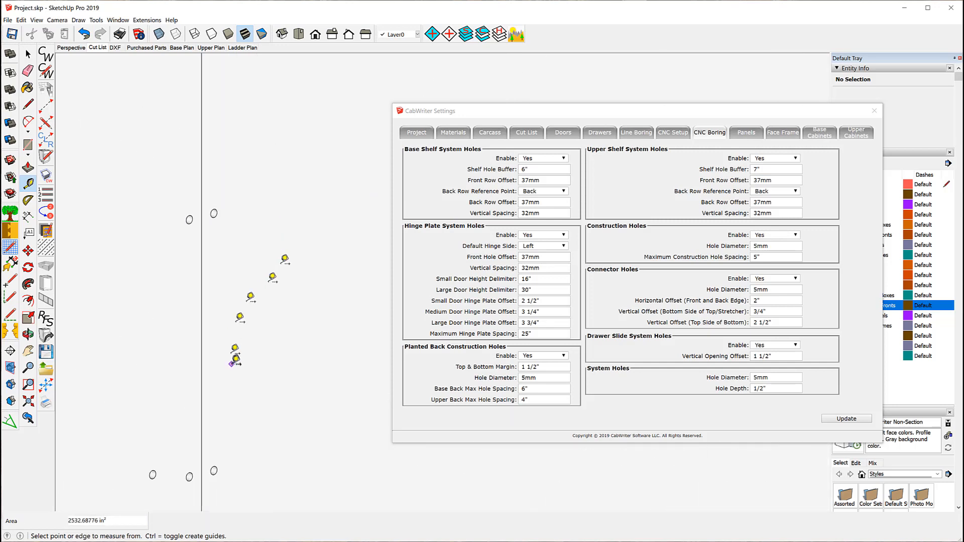
pyautogui.scroll(3, 193, 494)
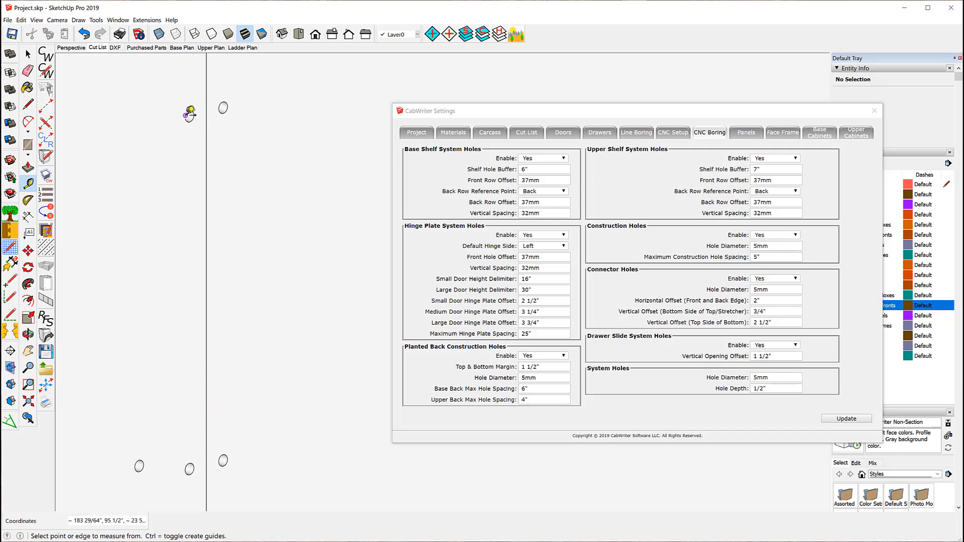
pyautogui.scroll(5, 197, 109)
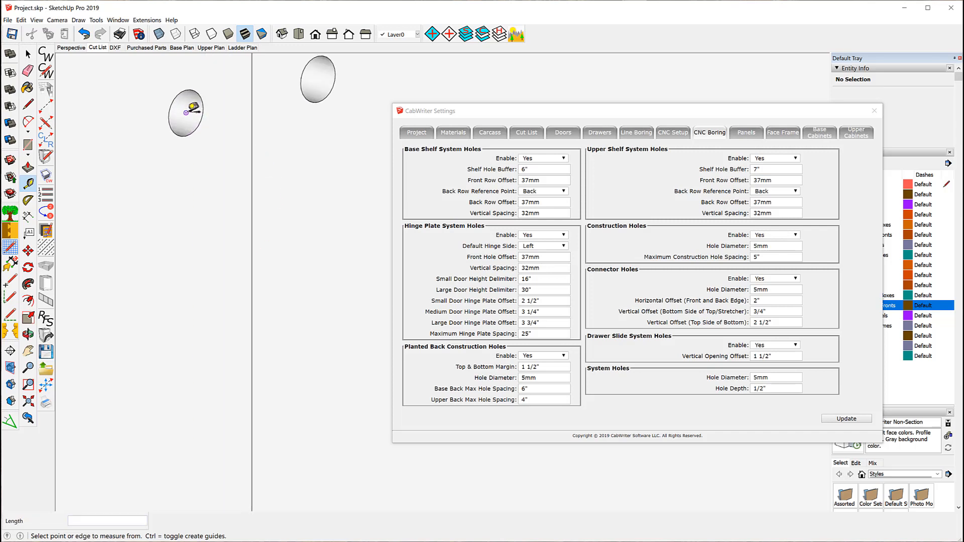
pyautogui.click(186, 113)
pyautogui.scroll(-2, 208, 237)
pyautogui.scroll(-3, 209, 246)
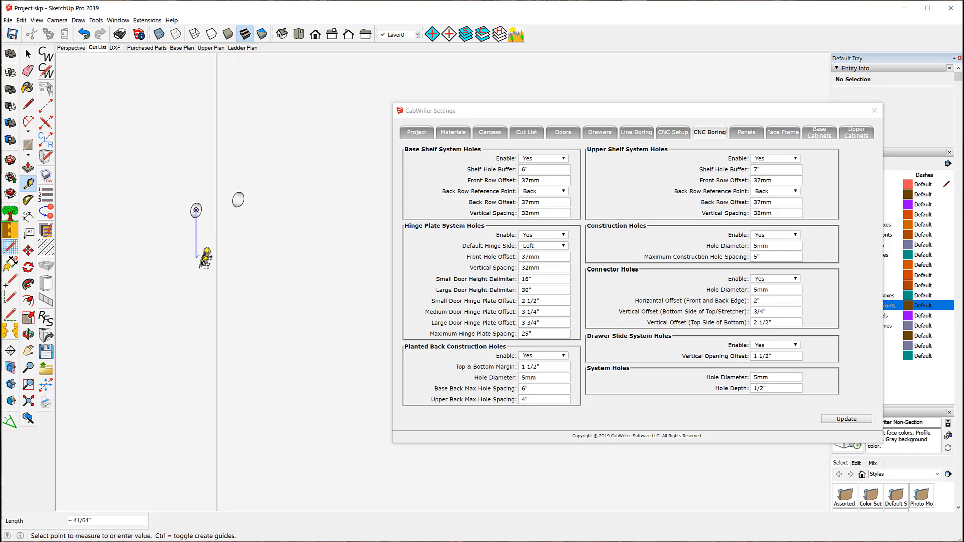
pyautogui.scroll(4, 232, 304)
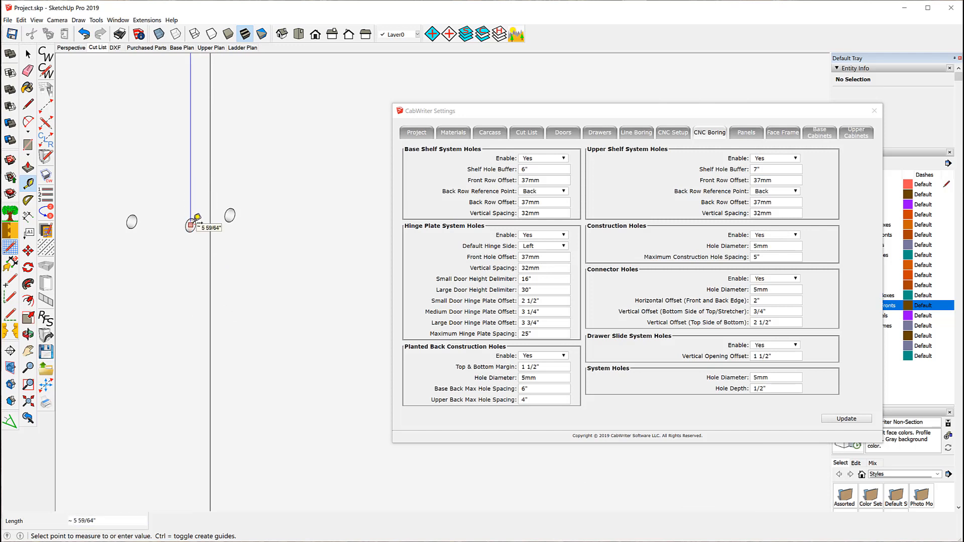
pyautogui.scroll(5, 191, 224)
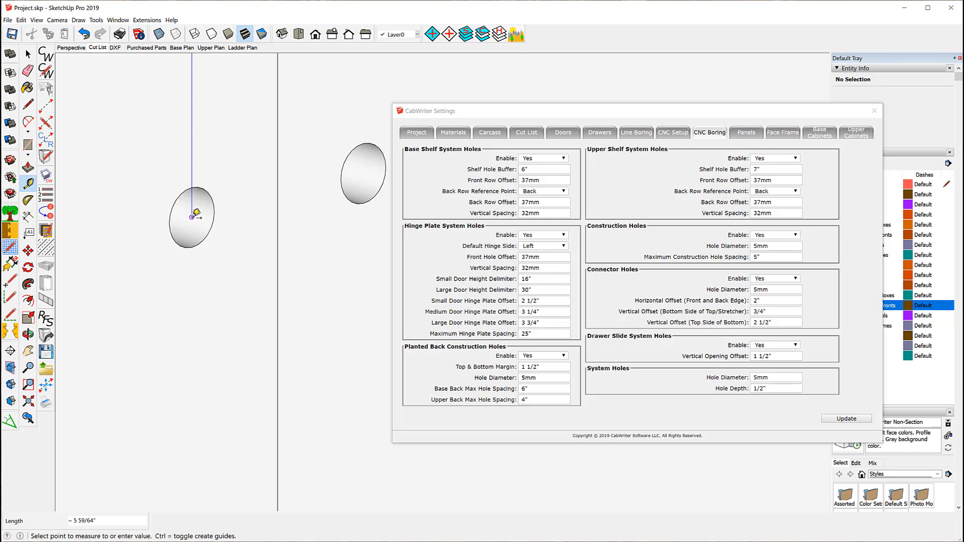
pyautogui.click(192, 217)
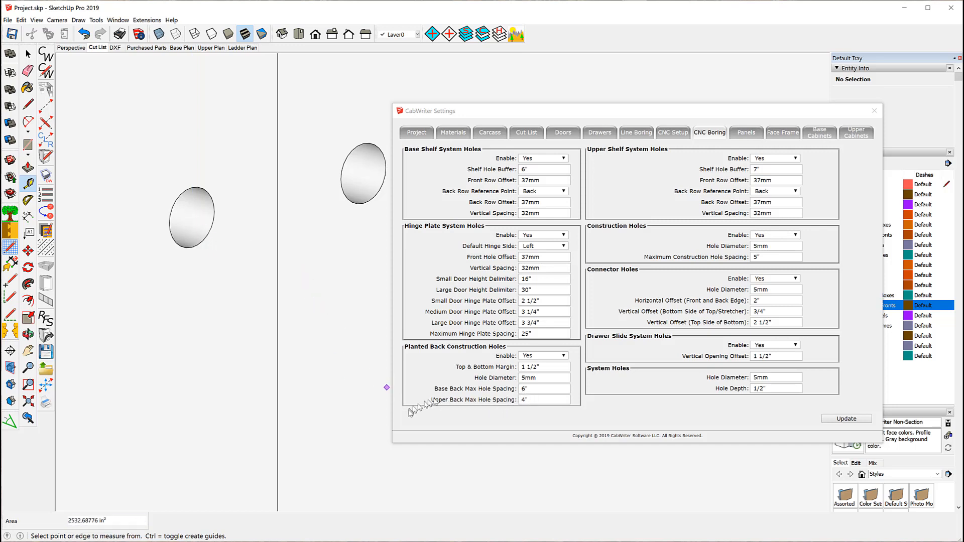
# Measure the vertical center-to-center spacing between two neighboring seam-side construction holes in the back of the upper cabinet run.
pyautogui.scroll(-10, 236, 362)
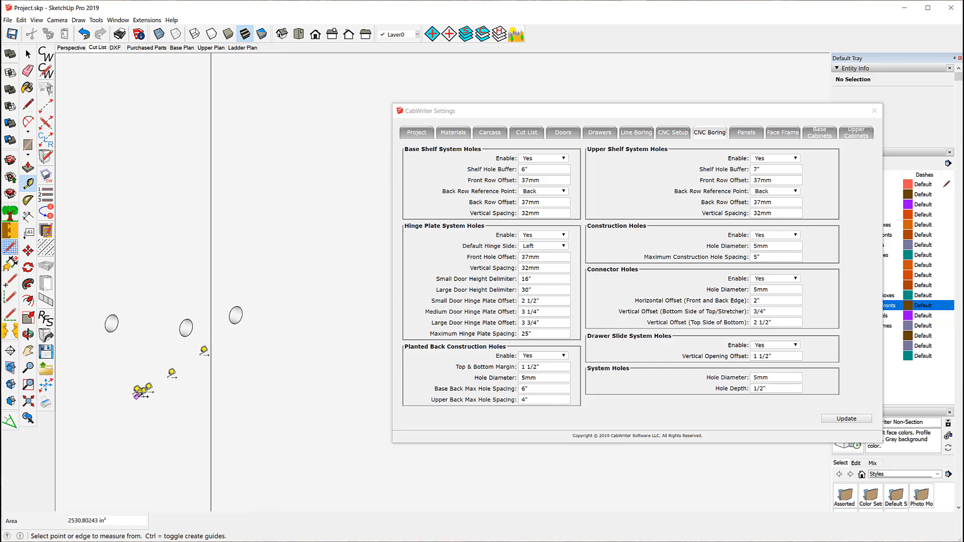
pyautogui.scroll(-6, 160, 417)
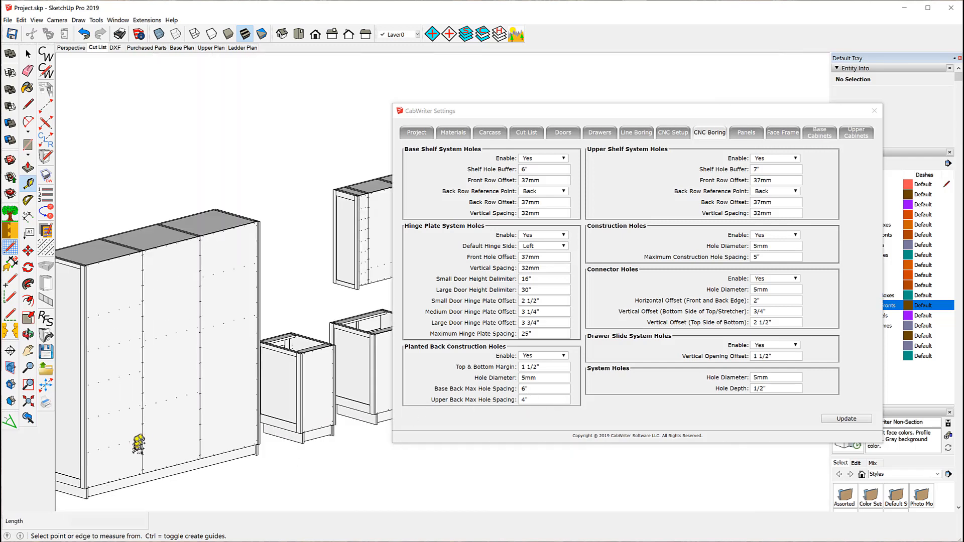
pyautogui.scroll(8, 279, 251)
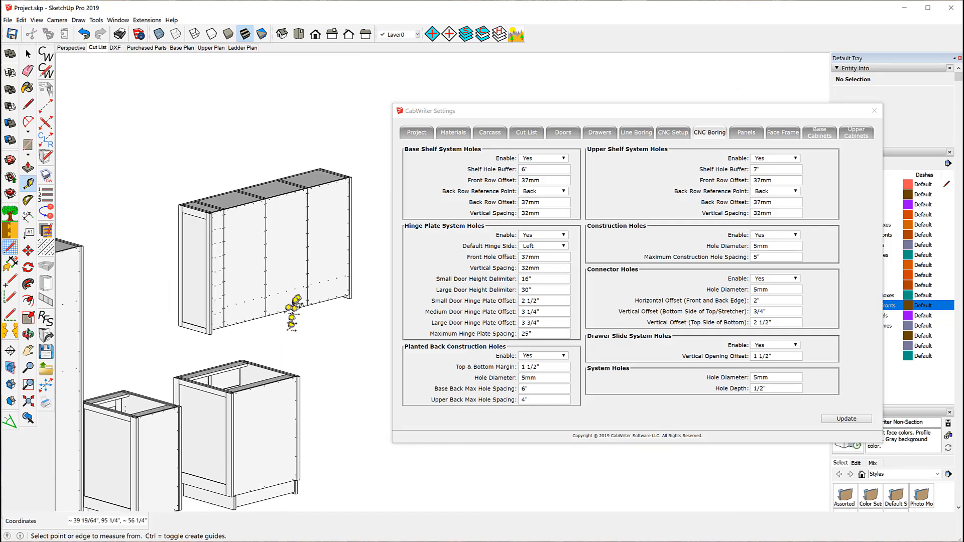
pyautogui.scroll(6, 280, 296)
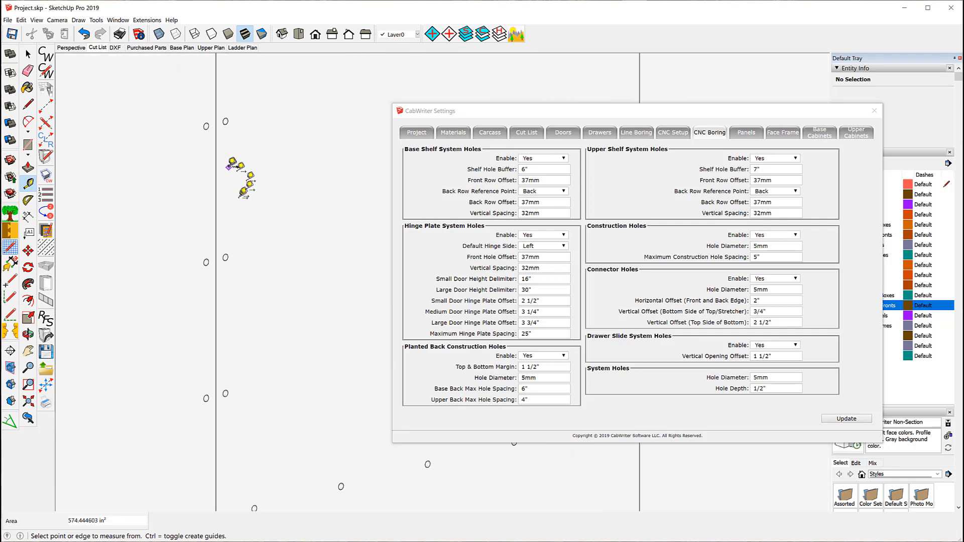
pyautogui.scroll(3, 196, 115)
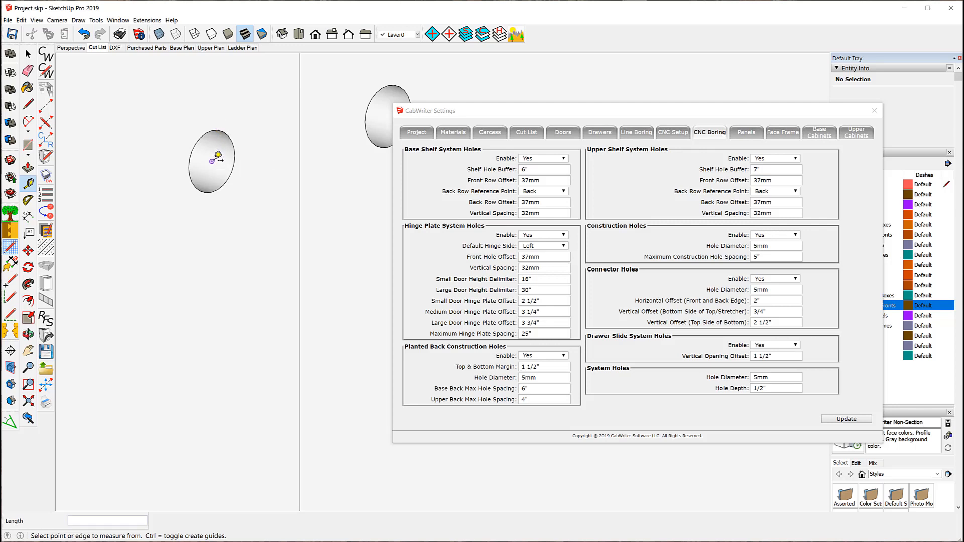
pyautogui.click(212, 160)
pyautogui.click(239, 277)
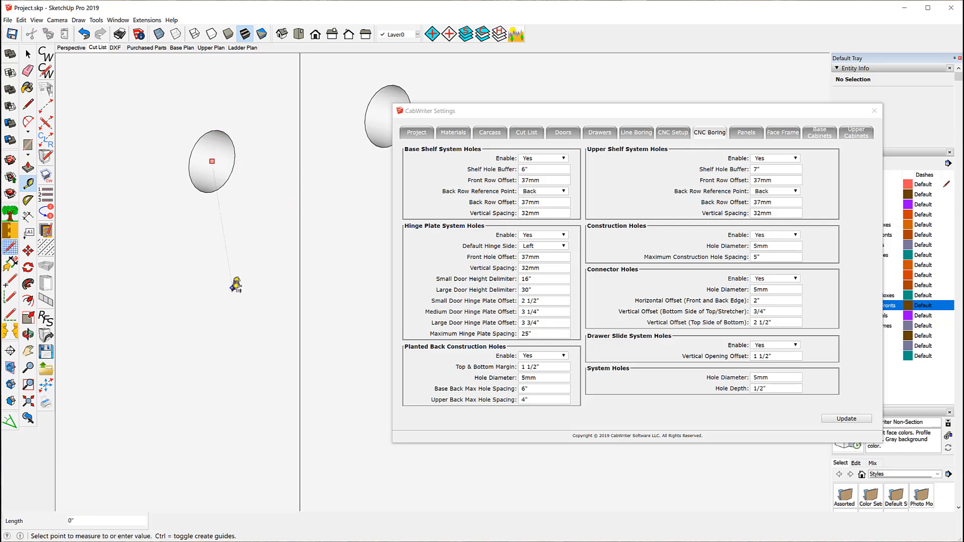
pyautogui.scroll(-5, 221, 281)
pyautogui.scroll(-5, 215, 281)
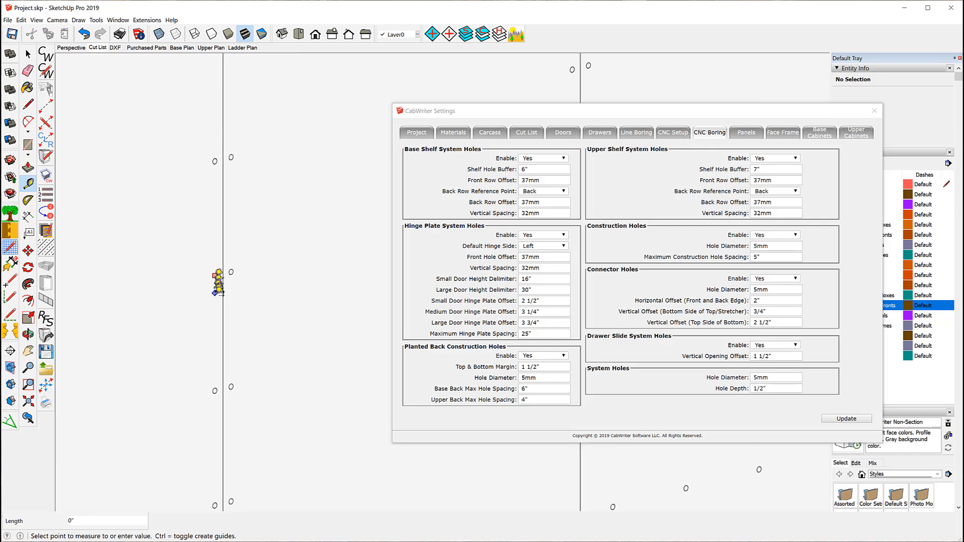
pyautogui.scroll(4, 218, 402)
pyautogui.scroll(5, 219, 401)
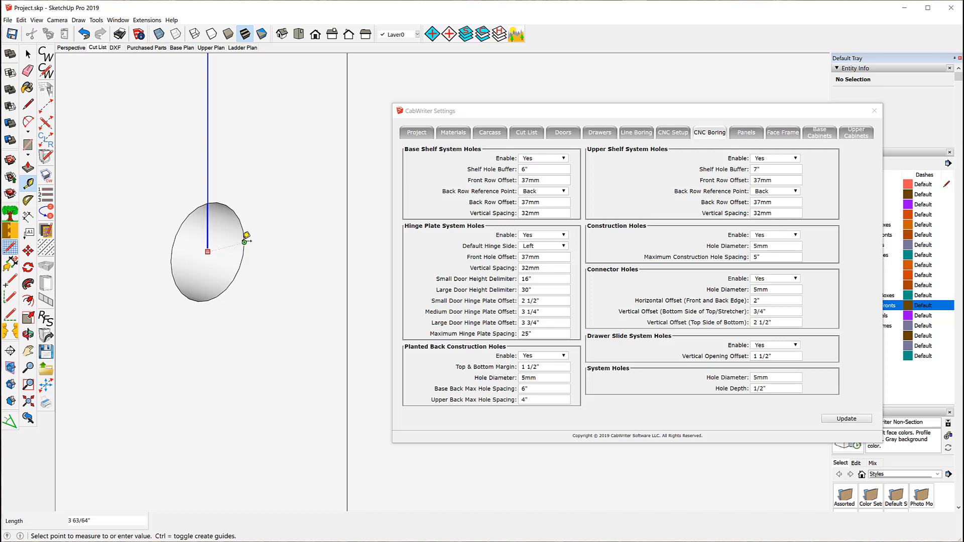
pyautogui.press('Escape')
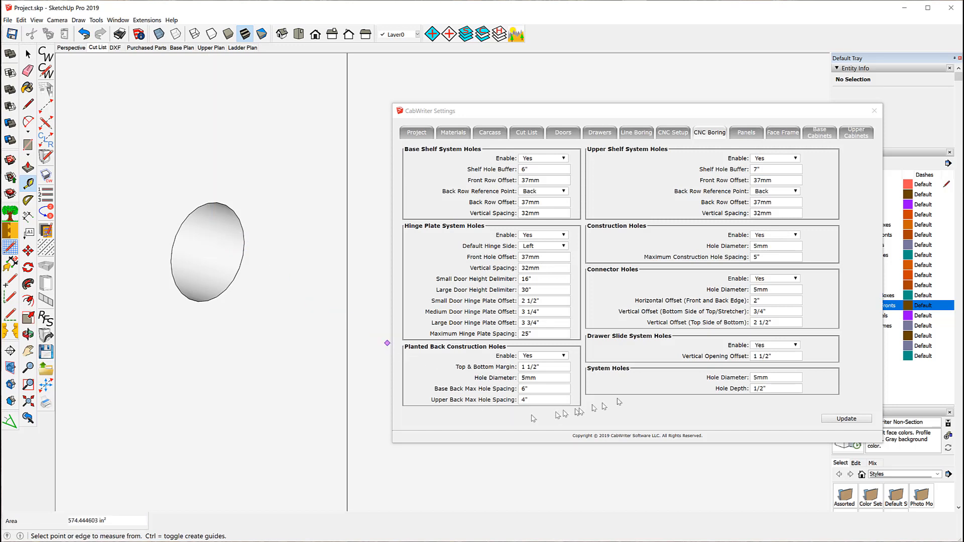
pyautogui.scroll(-13, 240, 280)
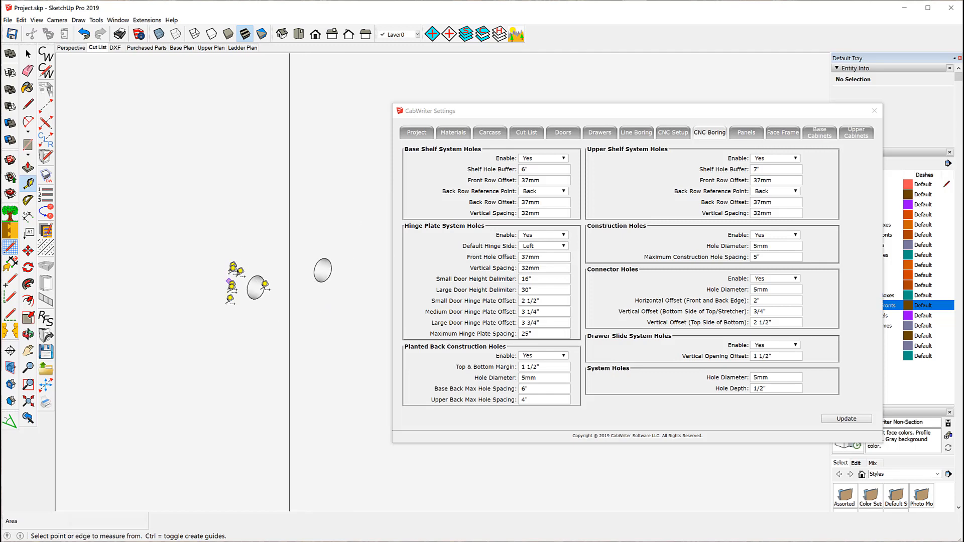
pyautogui.scroll(-10, 334, 319)
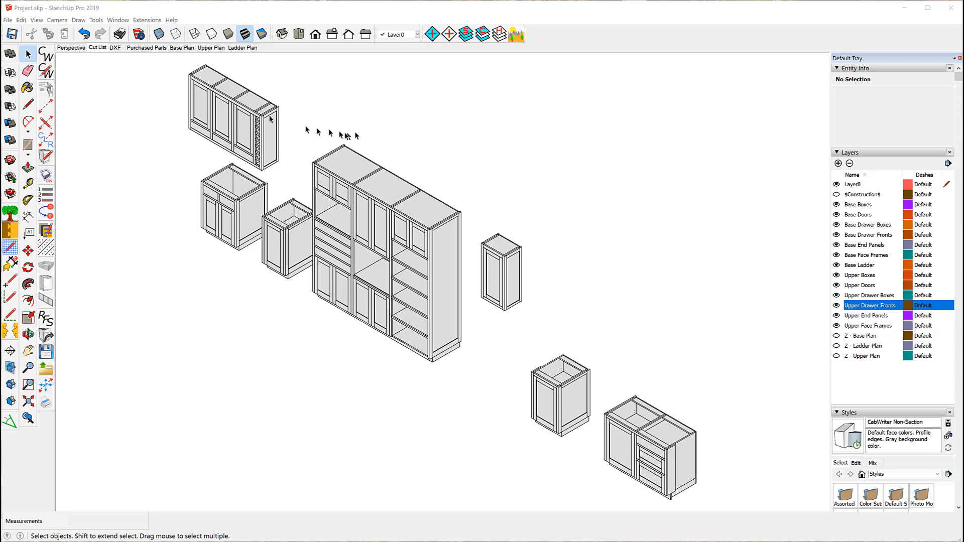
# Review the CNC Boring settings and the project's drilling method in the CabWriter settings.
pyautogui.click(46, 71)
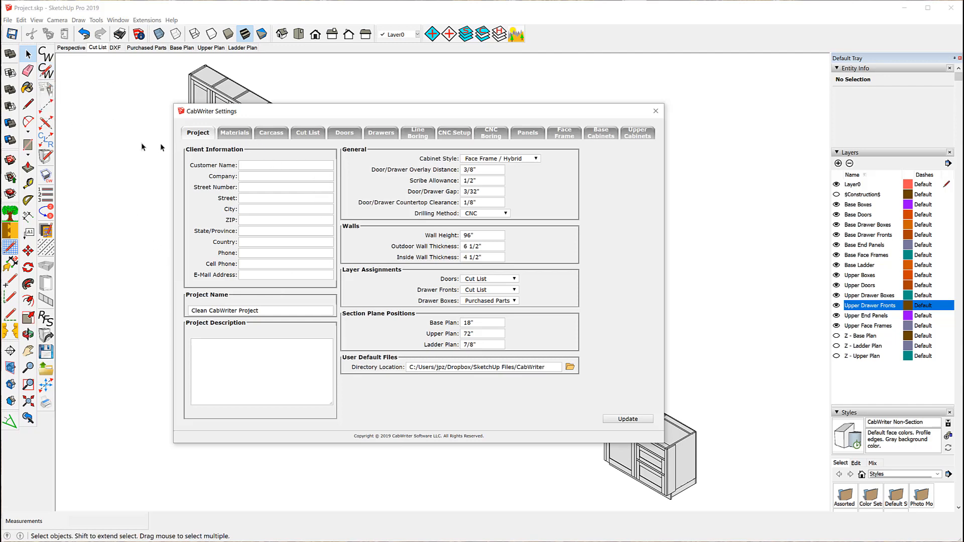
pyautogui.click(491, 133)
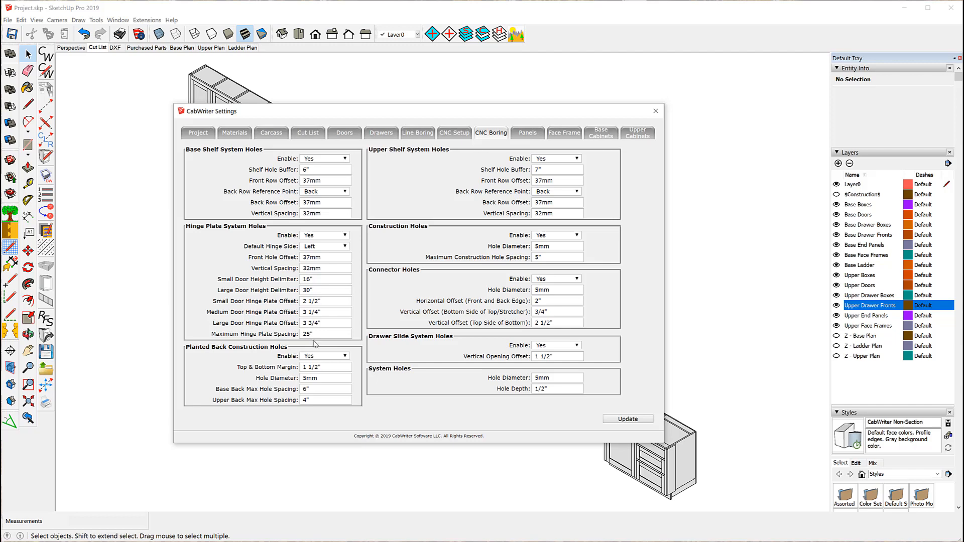
pyautogui.click(199, 134)
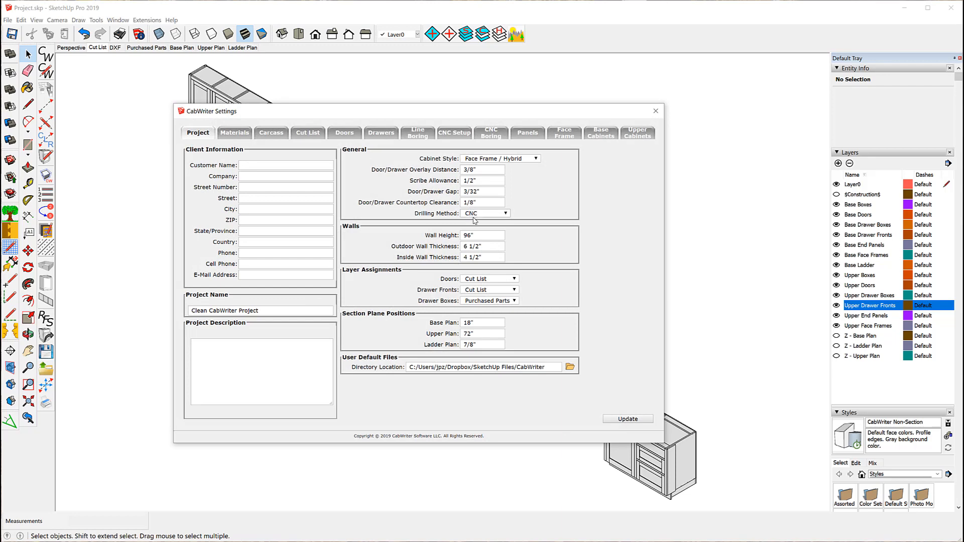
pyautogui.click(491, 134)
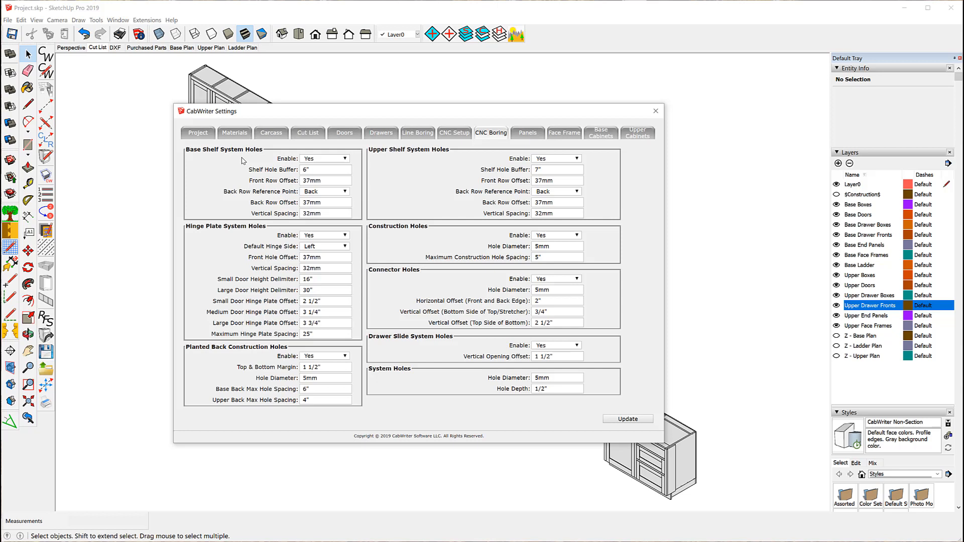
# Disable the base shelf system holes in the CNC Boring settings, apply the update and close the settings.
pyautogui.click(346, 159)
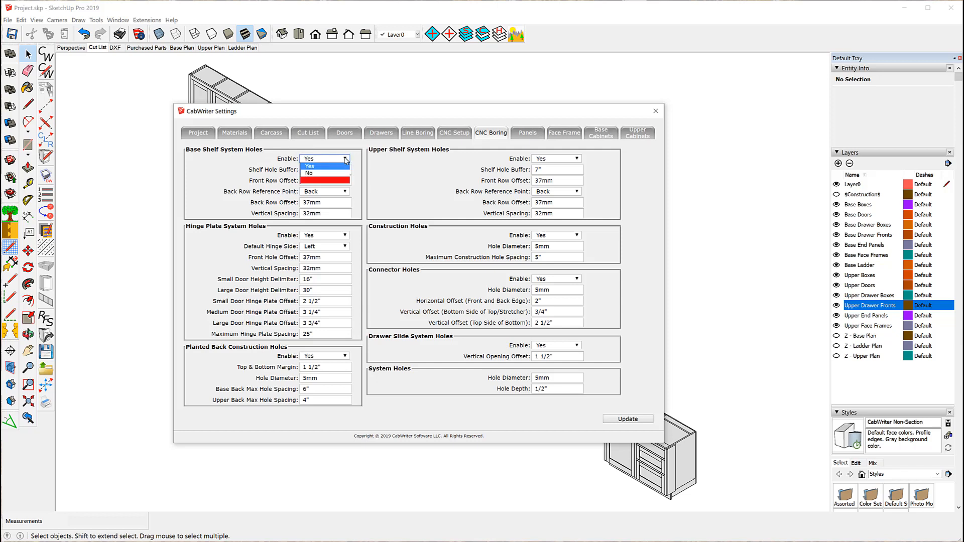
pyautogui.click(318, 173)
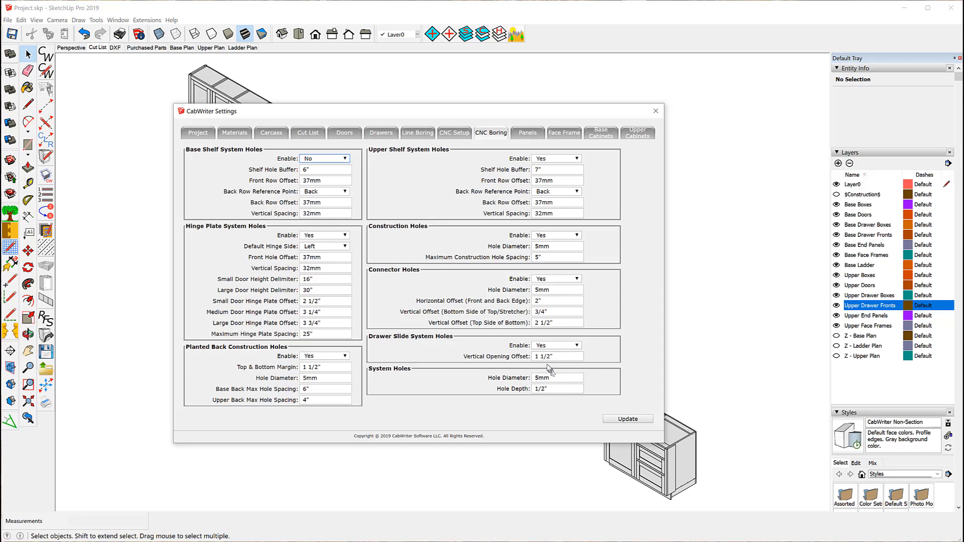
pyautogui.moveTo(497, 116); pyautogui.dragTo(348, 89)
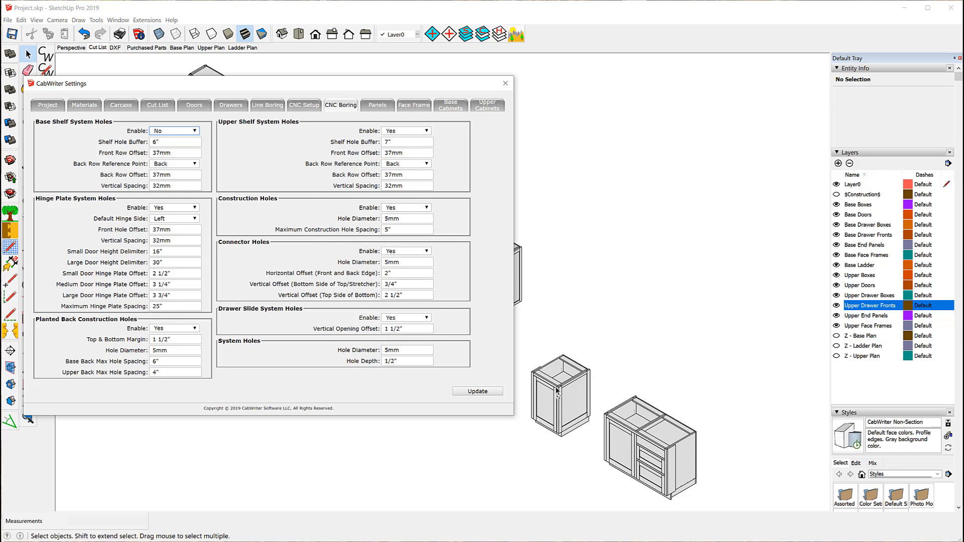
pyautogui.click(491, 393)
pyautogui.click(506, 84)
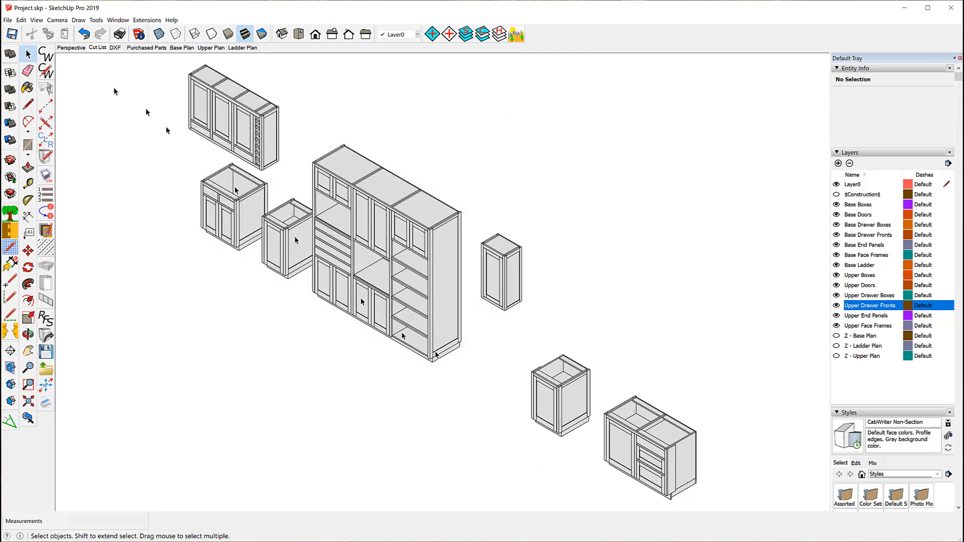
# Set the base cabinets' counter top height to 100" in the CabWriter settings, apply the update and close the settings.
pyautogui.click(46, 71)
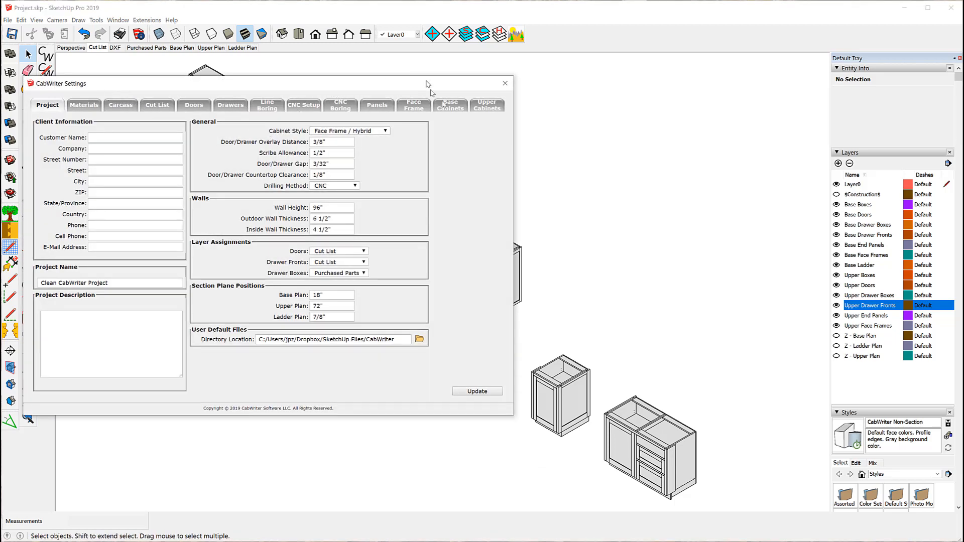
pyautogui.click(451, 104)
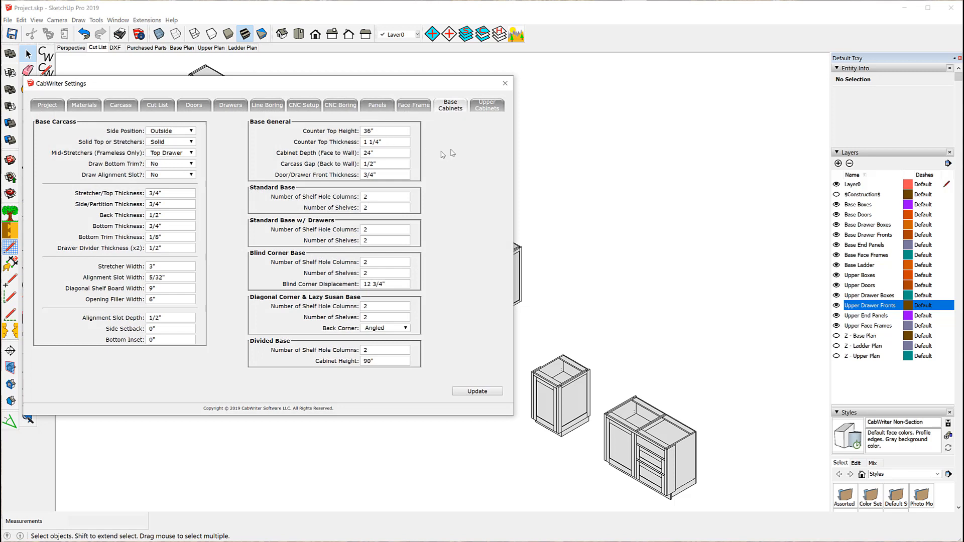
pyautogui.doubleClick(372, 131)
pyautogui.click(493, 391)
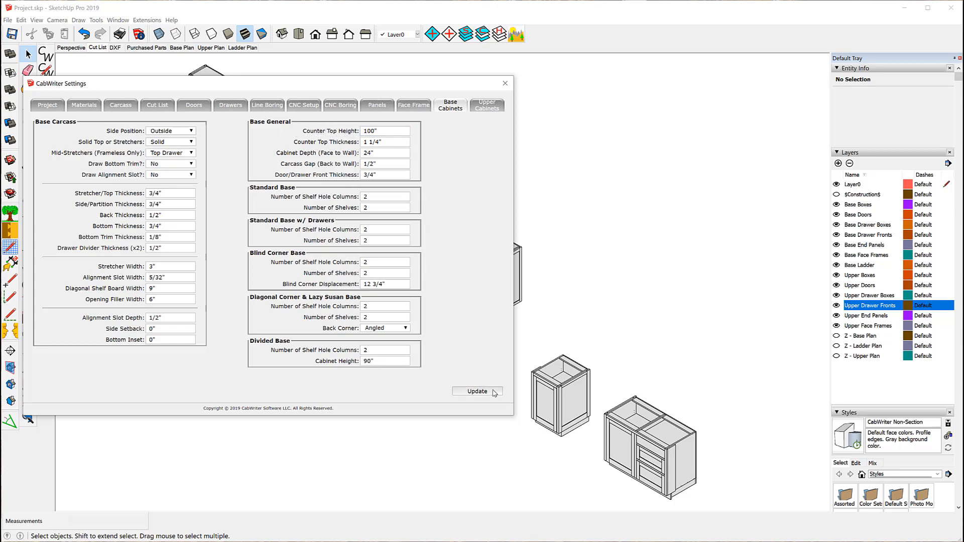
pyautogui.click(505, 83)
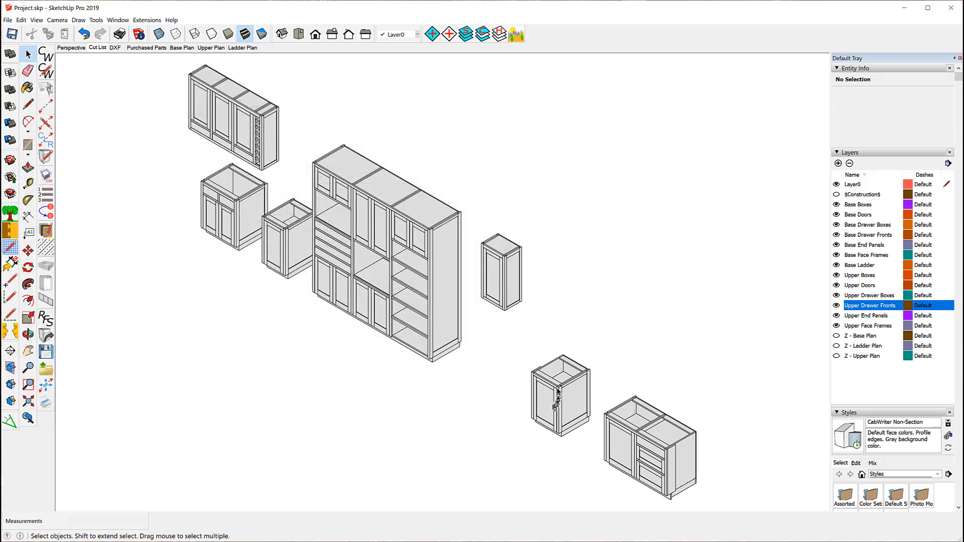
# Re-draw the freestanding single-door base cabinet through CabWriter without using its stored defaults.
pyautogui.rightClick(552, 386)
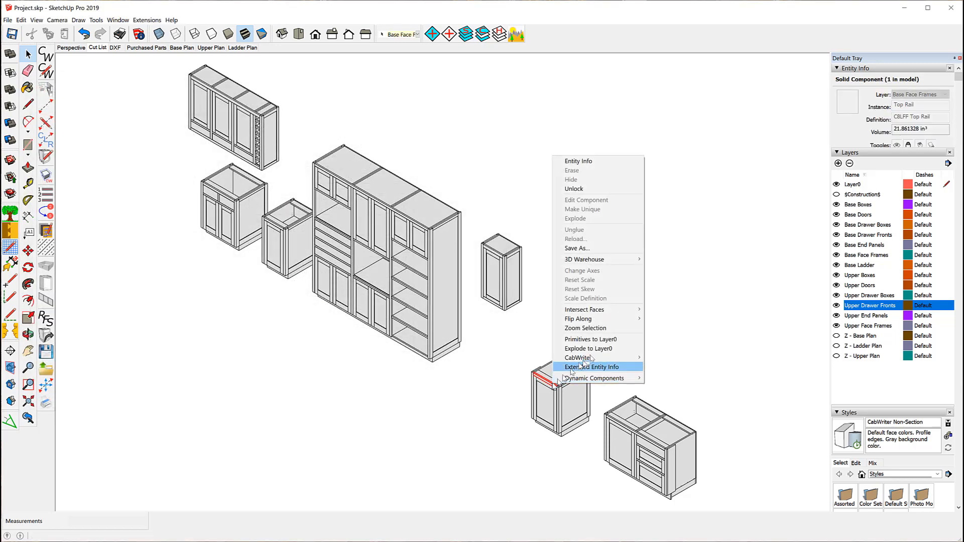
pyautogui.moveTo(590, 359)
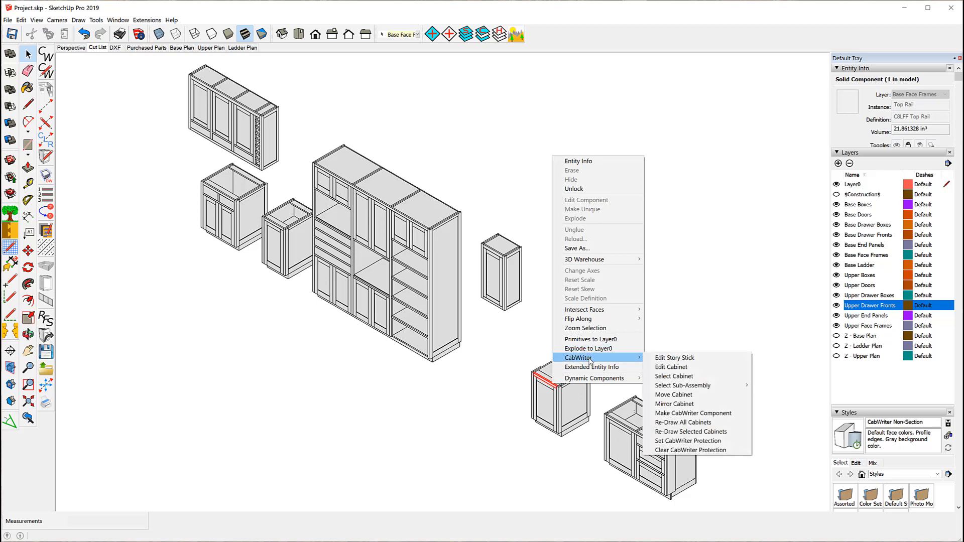
pyautogui.click(679, 433)
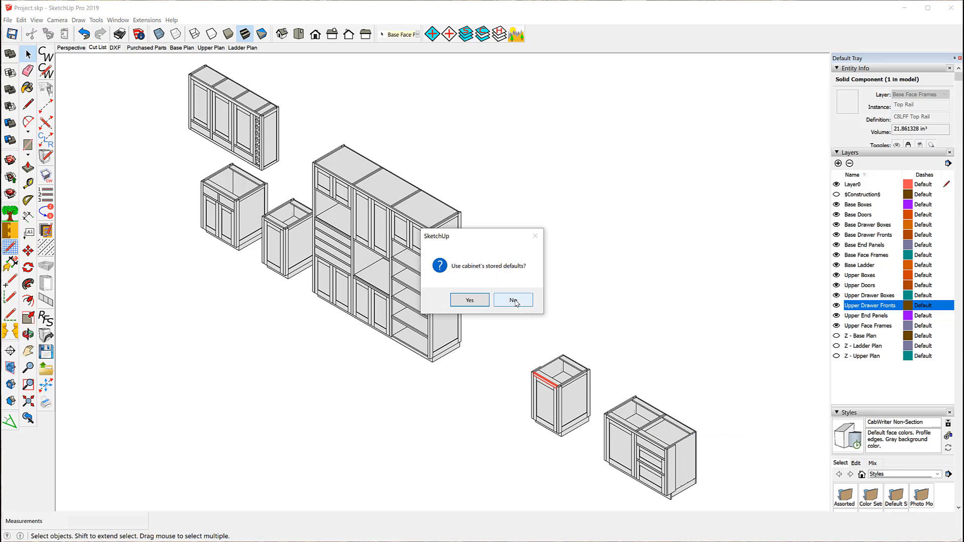
pyautogui.click(514, 299)
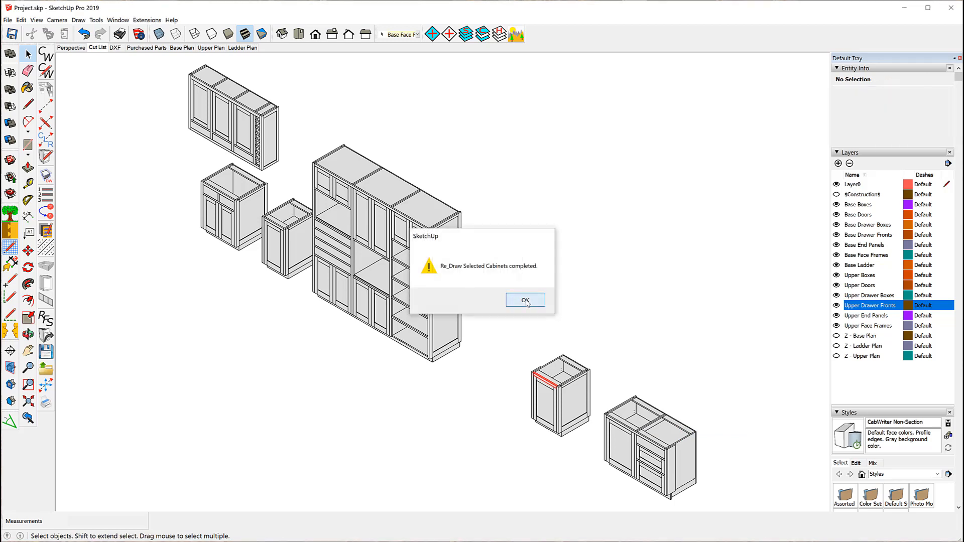
# Hide the Base Doors layer and examine the construction holes and shelves inside the re-drawn freestanding tall cabinet.
pyautogui.click(525, 301)
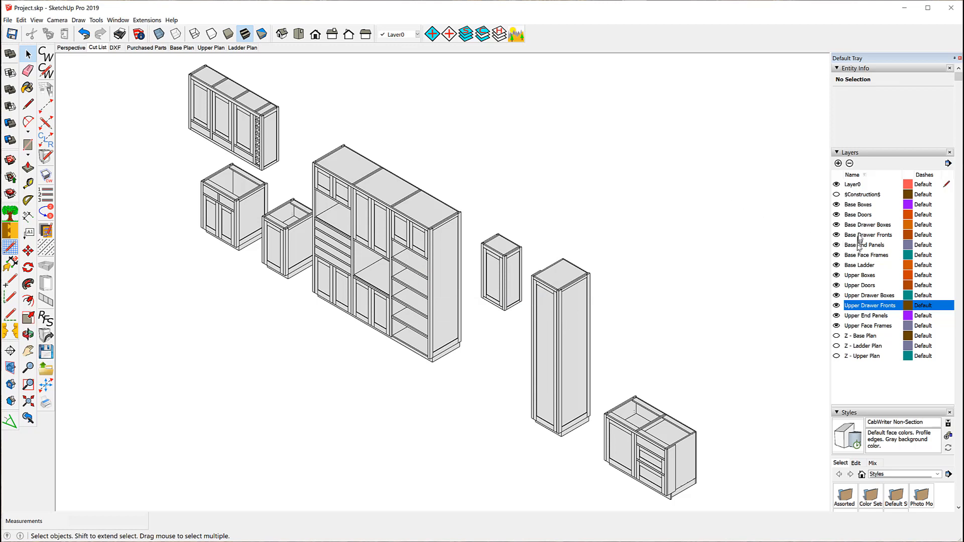
pyautogui.click(837, 216)
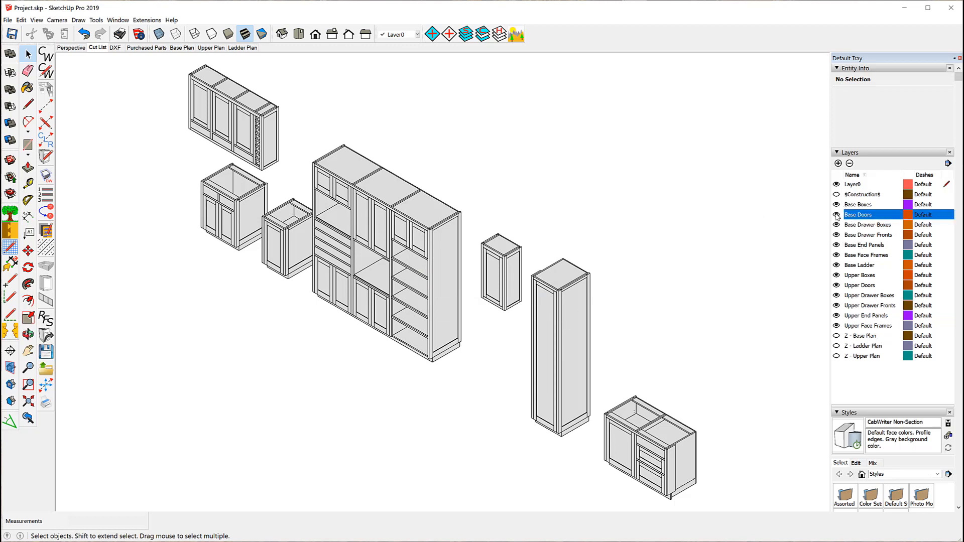
pyautogui.scroll(3, 542, 448)
pyautogui.scroll(5, 540, 447)
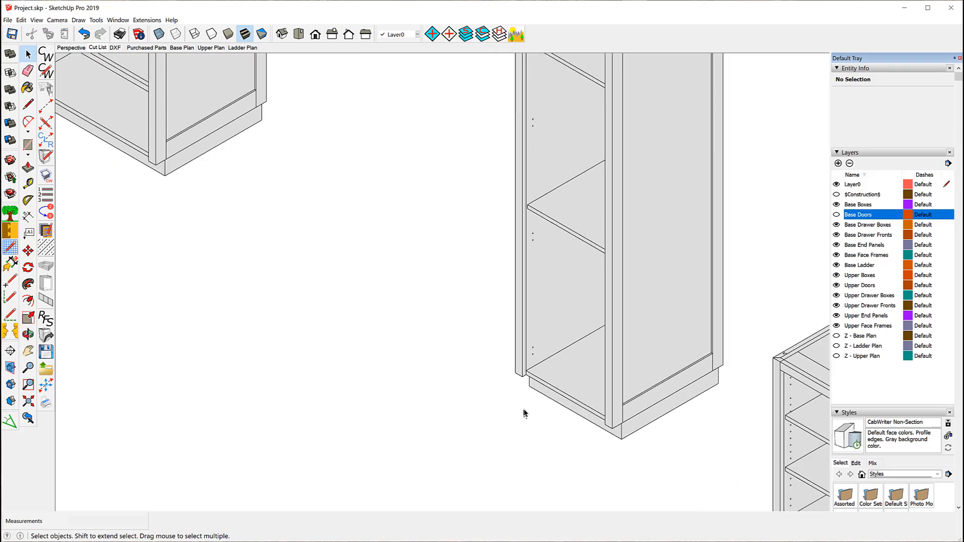
pyautogui.scroll(1, 526, 407)
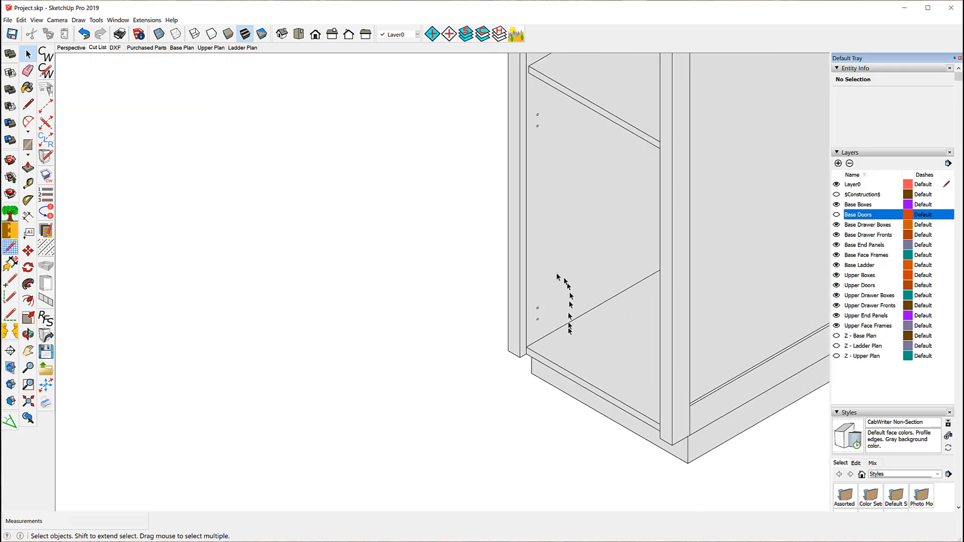
pyautogui.scroll(-2, 430, 392)
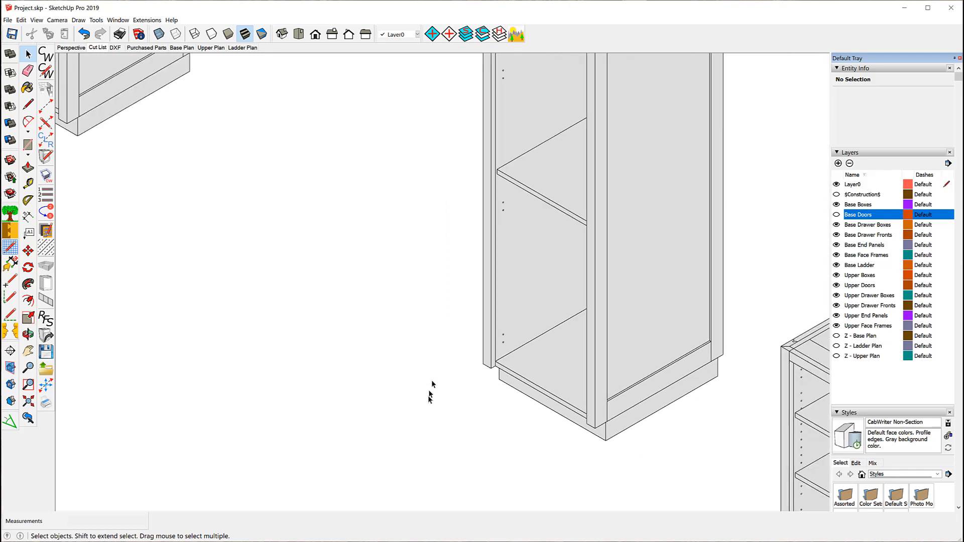
pyautogui.scroll(-1, 402, 368)
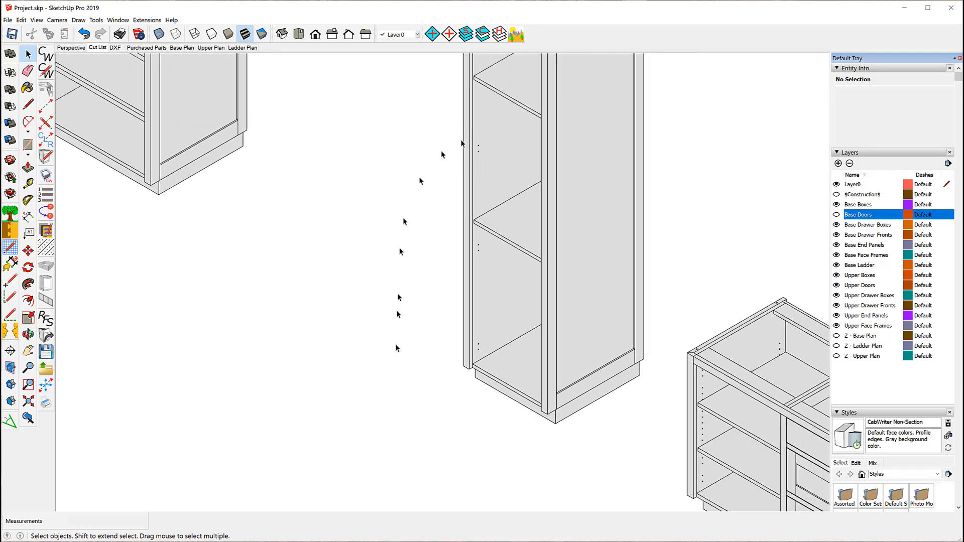
pyautogui.scroll(-1, 402, 360)
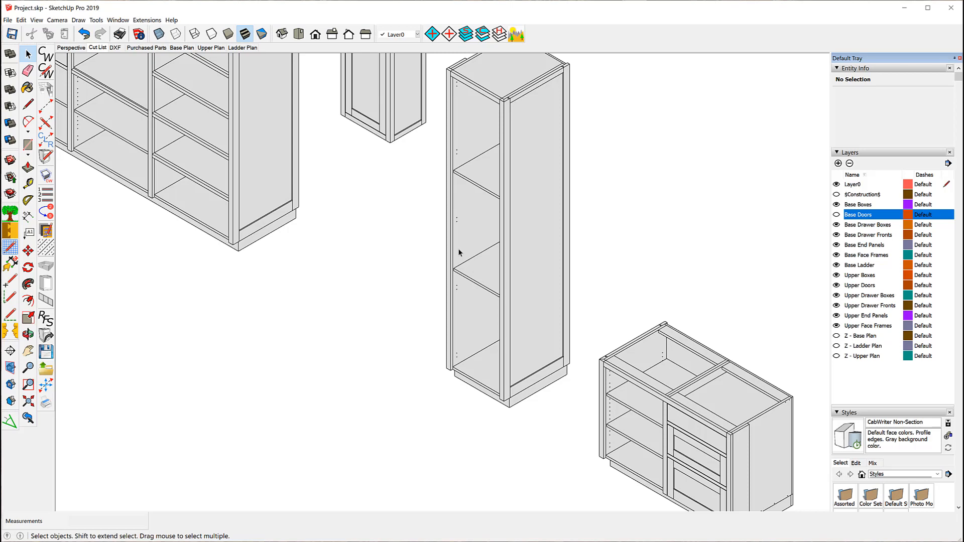
pyautogui.press('pagedown')
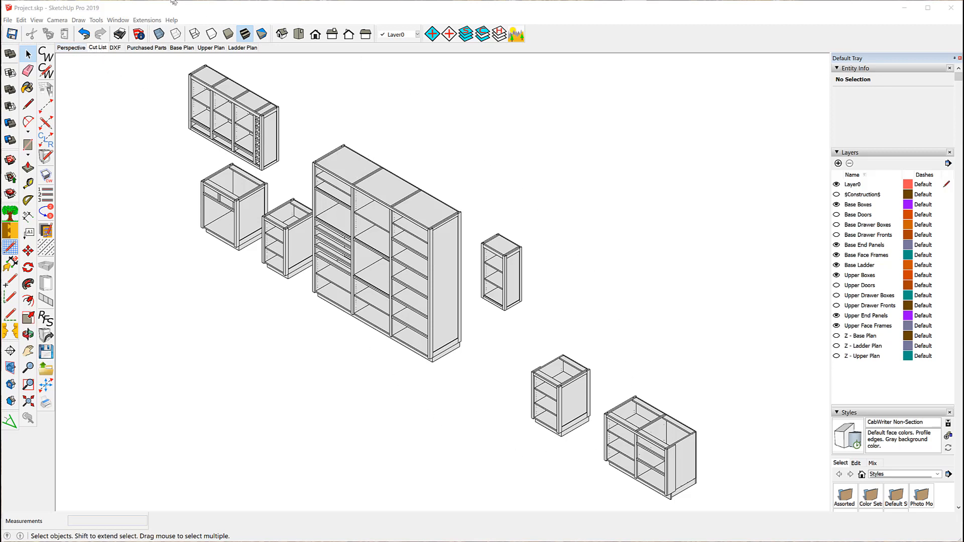
# In the DXF scene, unlock and hide every cabinet box except the tall three-section cabinet, working from the front view.
pyautogui.click(115, 47)
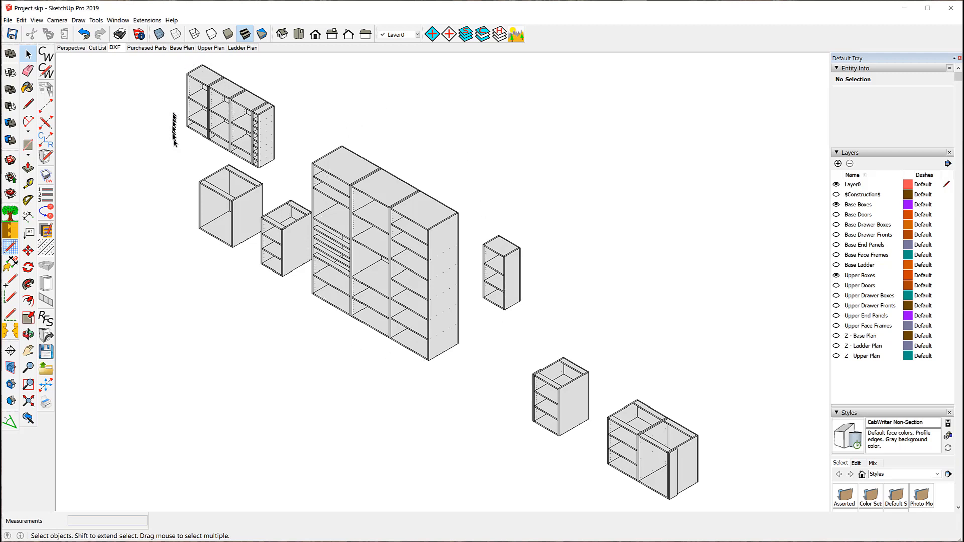
pyautogui.click(370, 195)
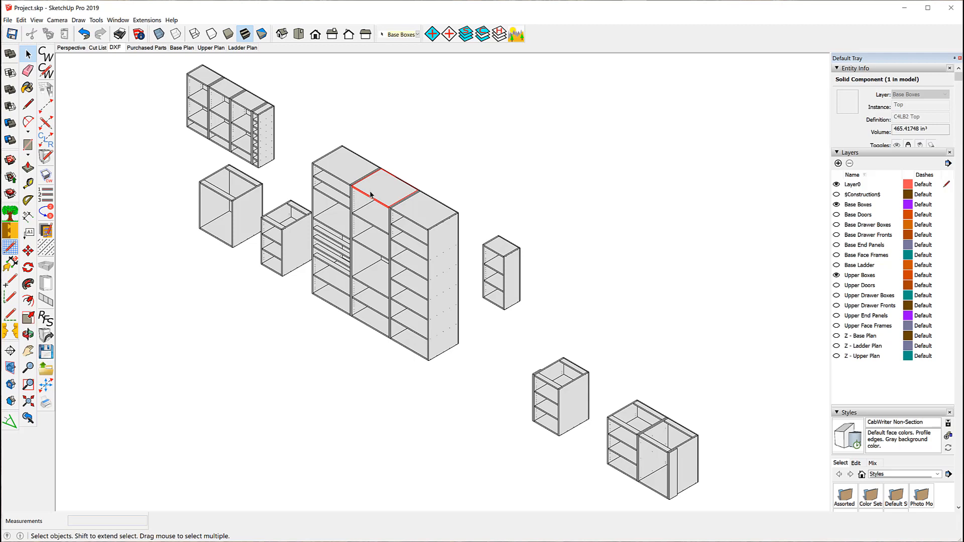
pyautogui.click(222, 87)
pyautogui.click(315, 34)
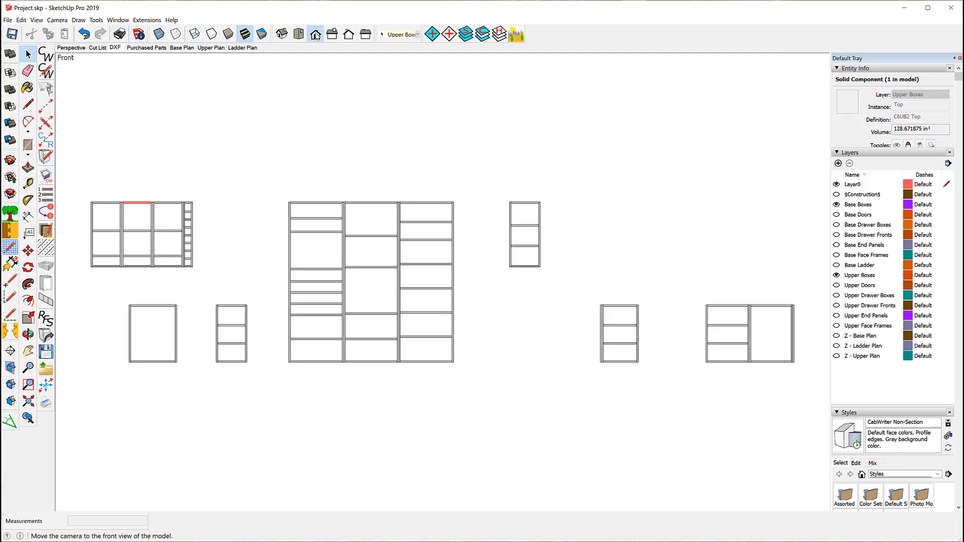
pyautogui.moveTo(491, 151); pyautogui.dragTo(810, 422)
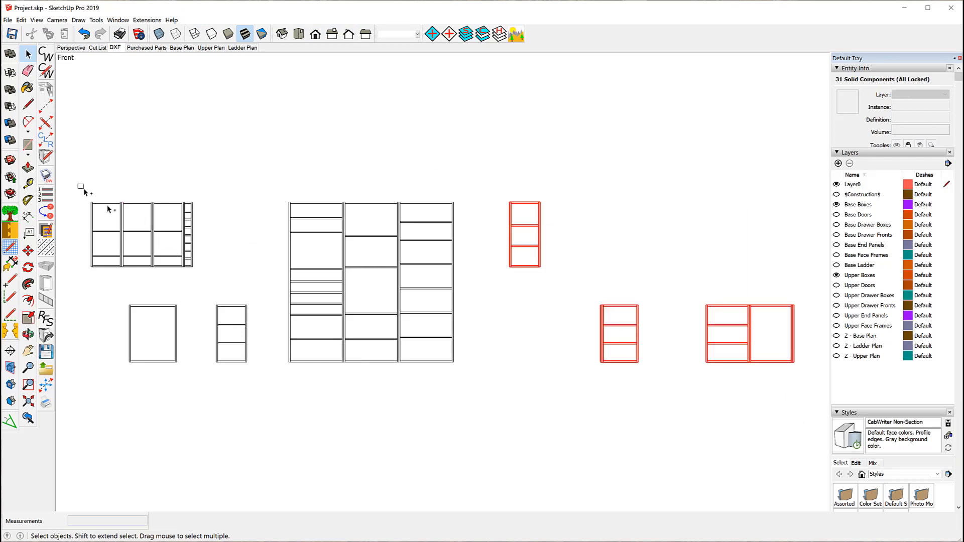
pyautogui.keyDown('shift'); pyautogui.moveTo(78, 185); pyautogui.dragTo(271, 415); pyautogui.keyUp('shift')
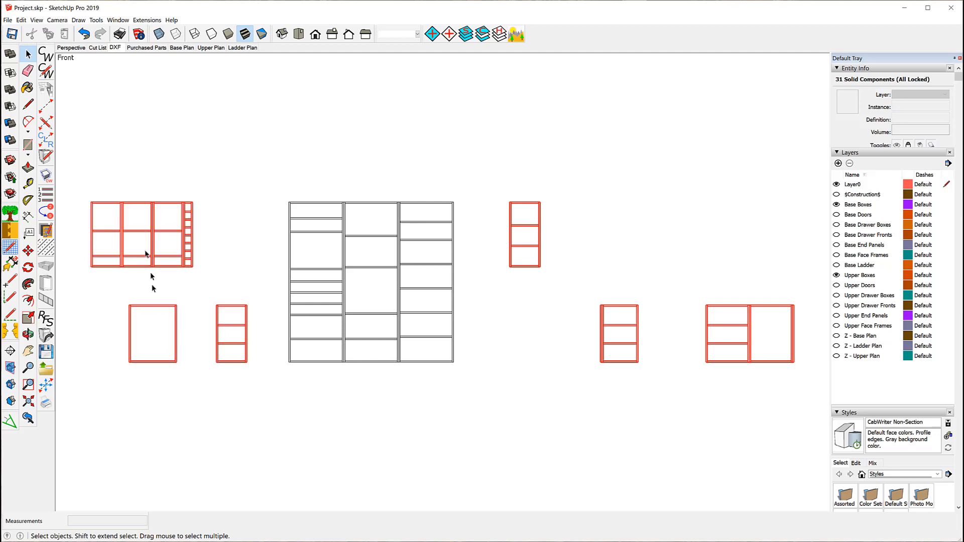
pyautogui.rightClick(126, 234)
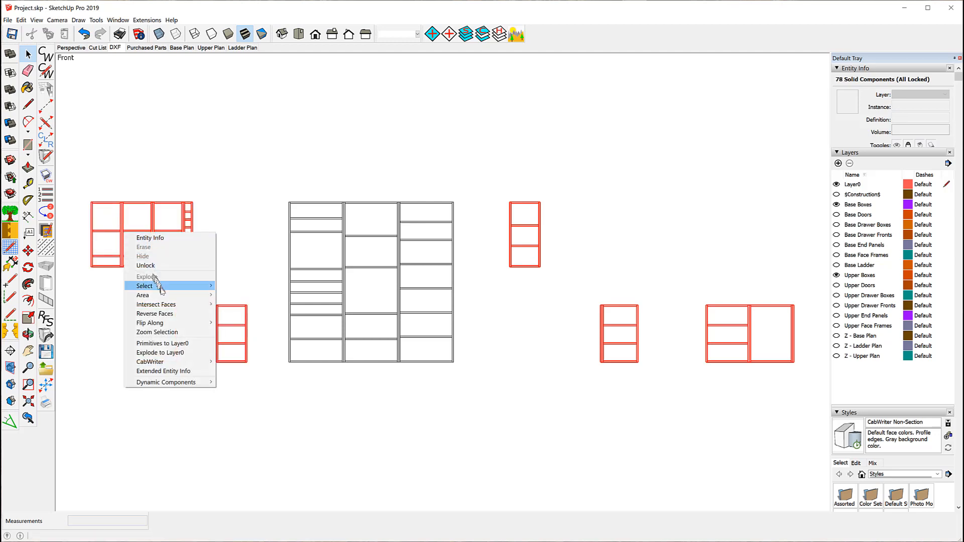
pyautogui.click(166, 266)
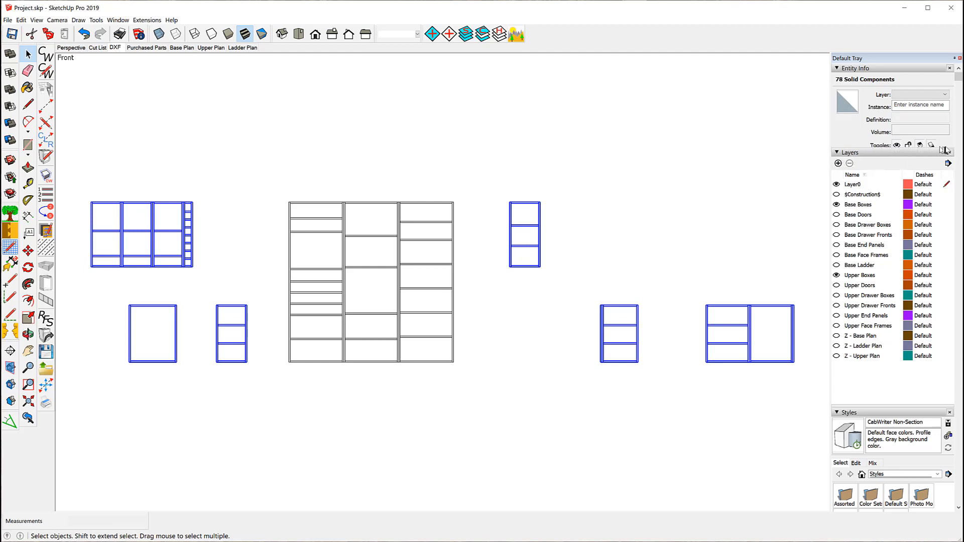
pyautogui.click(896, 146)
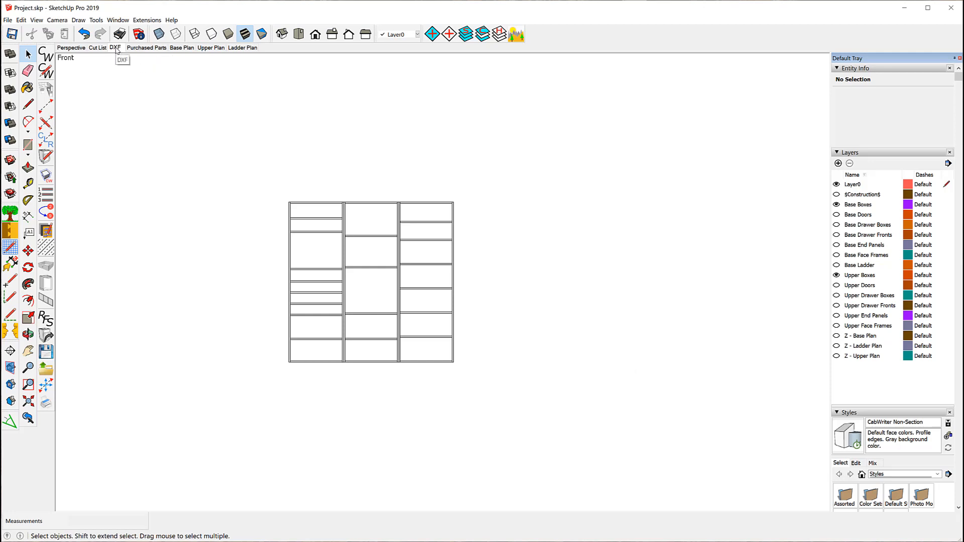
# Show the tall cabinet in isometric view, fitted to the window, and update the DXF scene with this view.
pyautogui.click(283, 34)
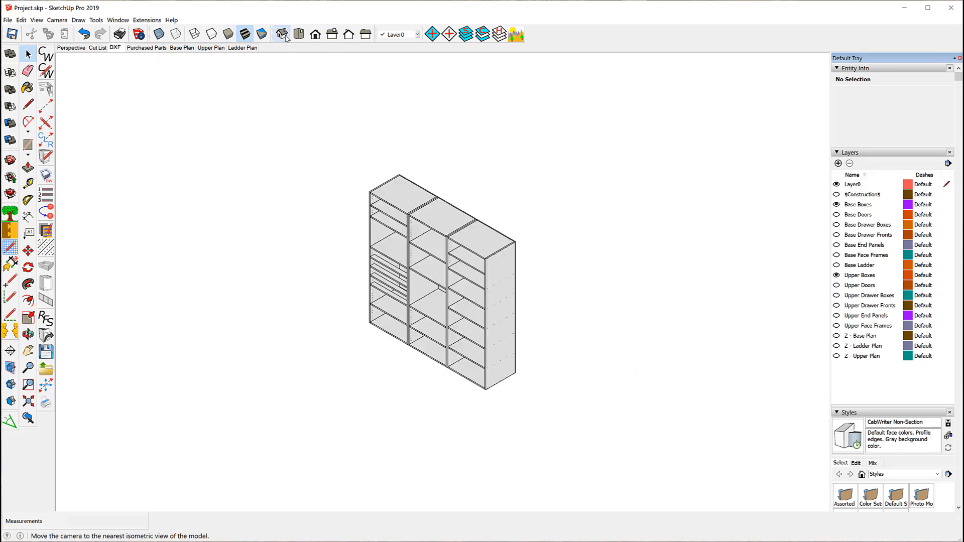
pyautogui.click(29, 406)
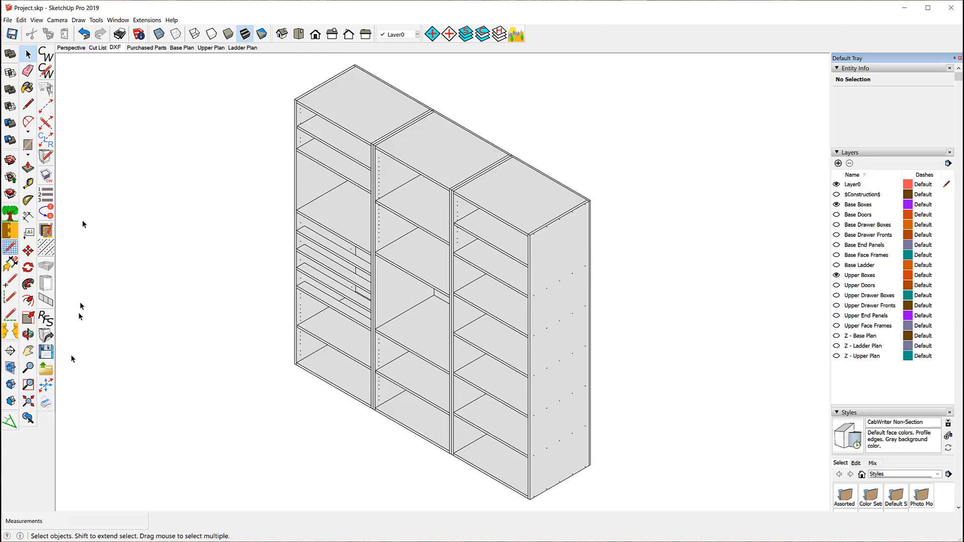
pyautogui.rightClick(121, 49)
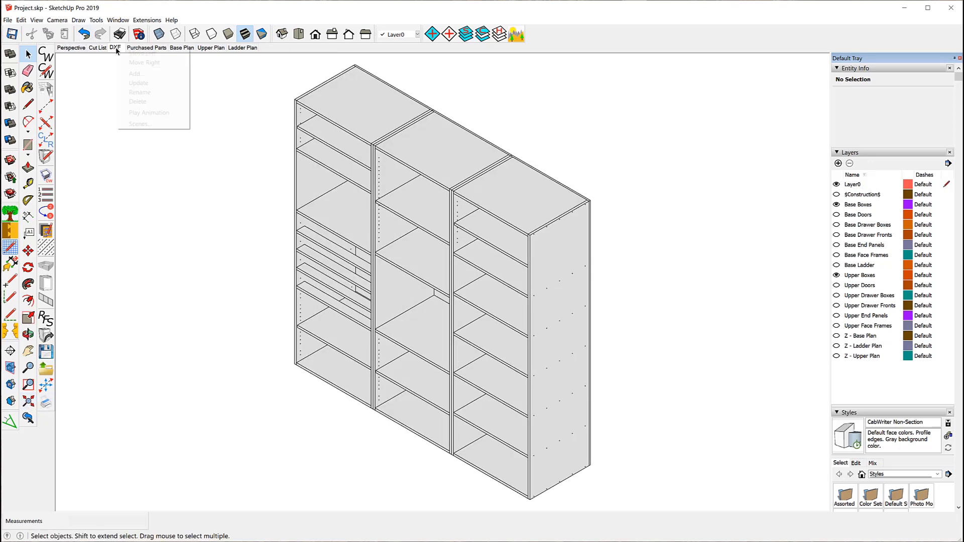
pyautogui.click(140, 83)
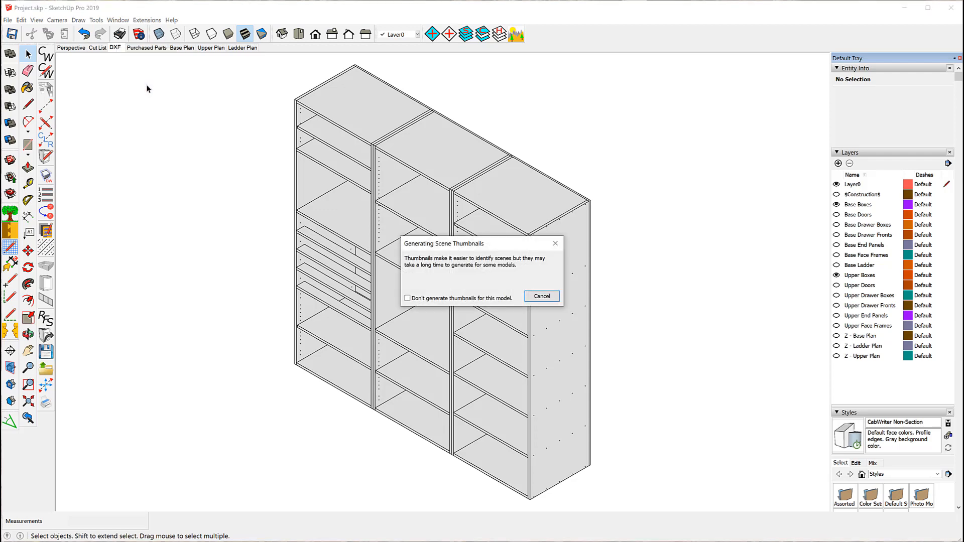
# In the Cut List scene, unlock and hide all cabinets except the wide multi-section upper cabinet, working from the front view.
pyautogui.click(103, 47)
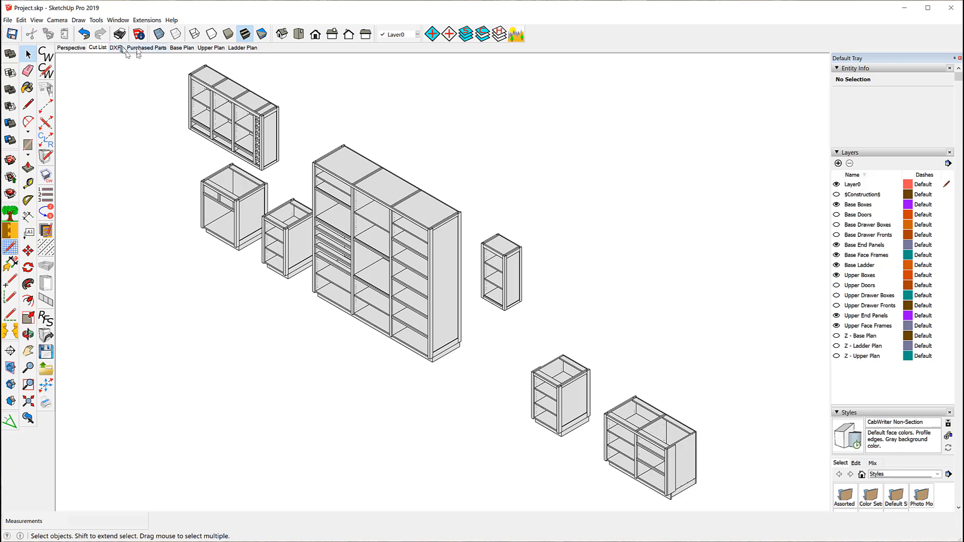
pyautogui.click(315, 35)
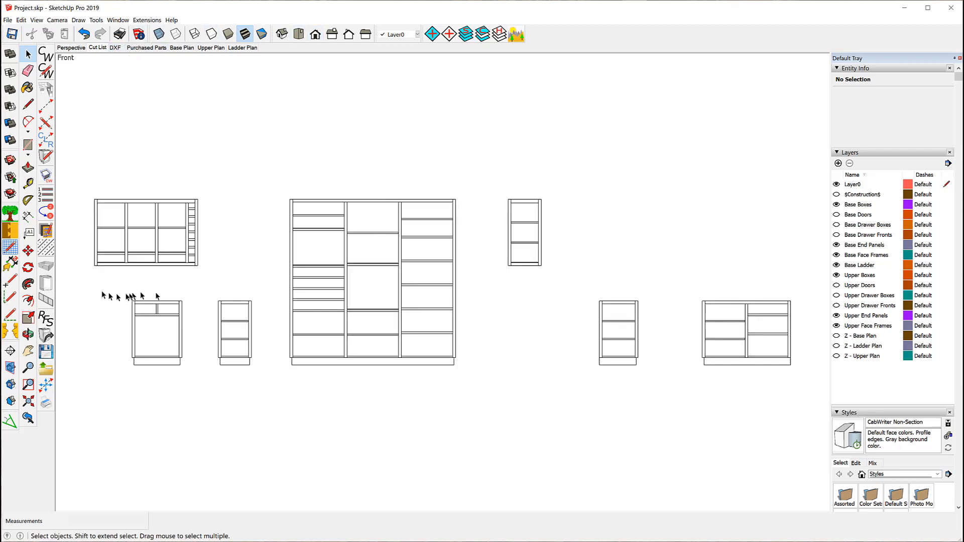
pyautogui.moveTo(97, 287); pyautogui.dragTo(264, 383)
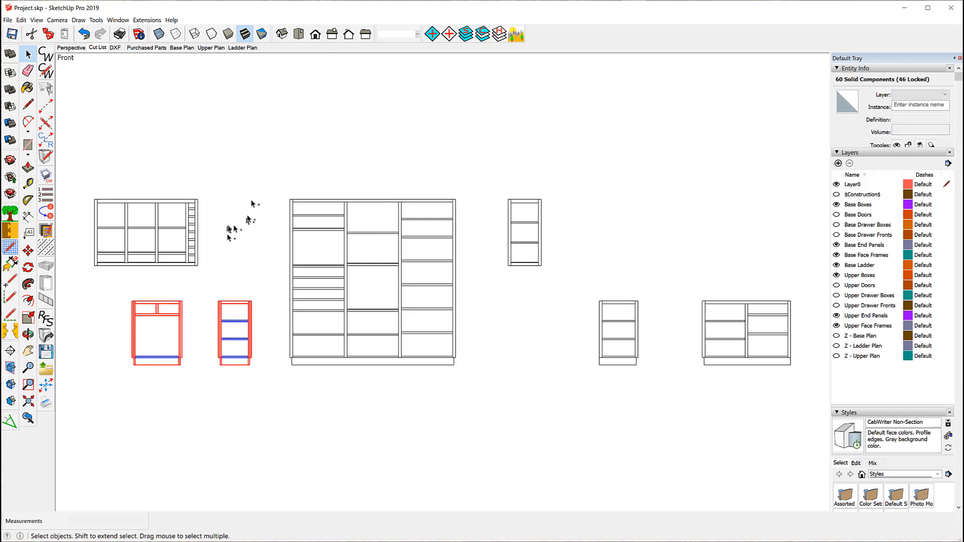
pyautogui.moveTo(269, 174); pyautogui.dragTo(809, 399)
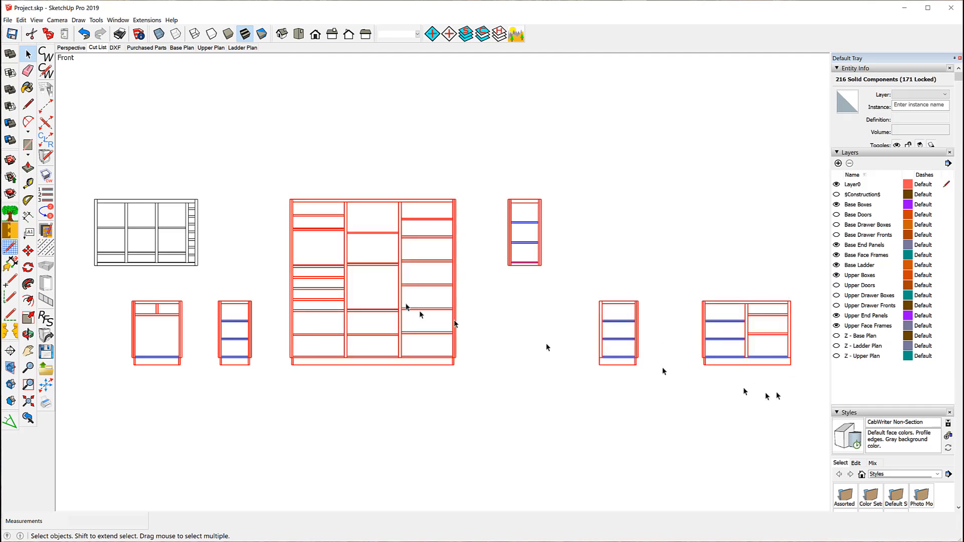
pyautogui.rightClick(344, 297)
pyautogui.click(367, 326)
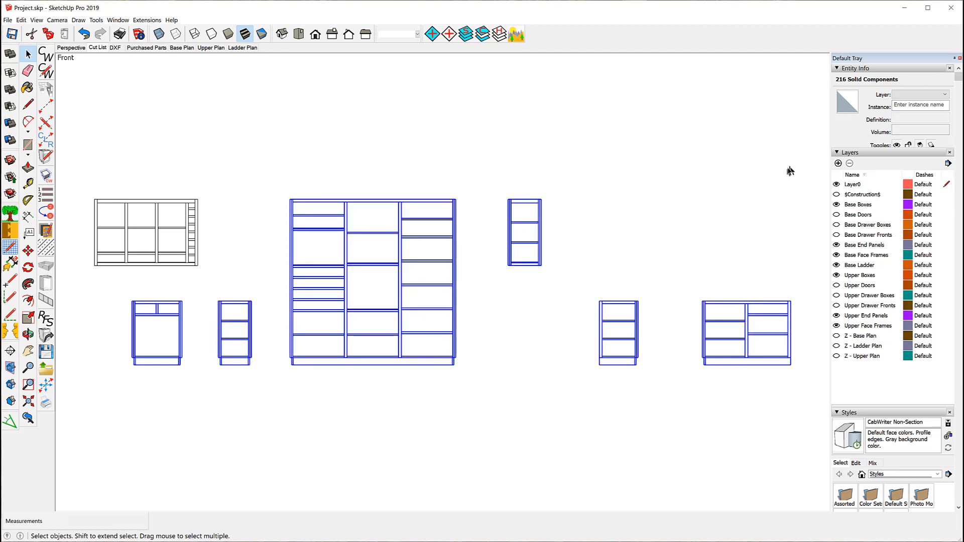
pyautogui.click(897, 145)
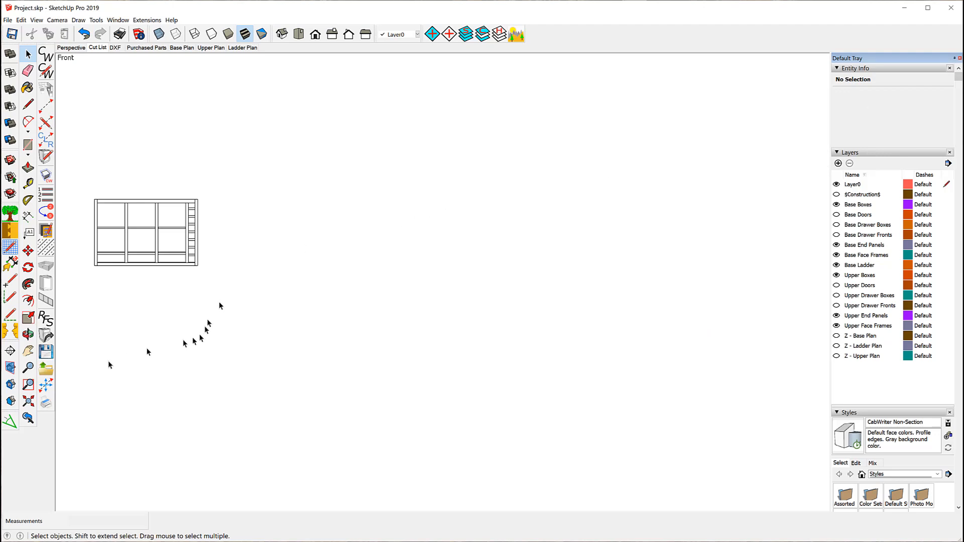
# Show the upper cabinet in isometric view, fitted to the window, and update the Cut List scene with this view.
pyautogui.click(279, 36)
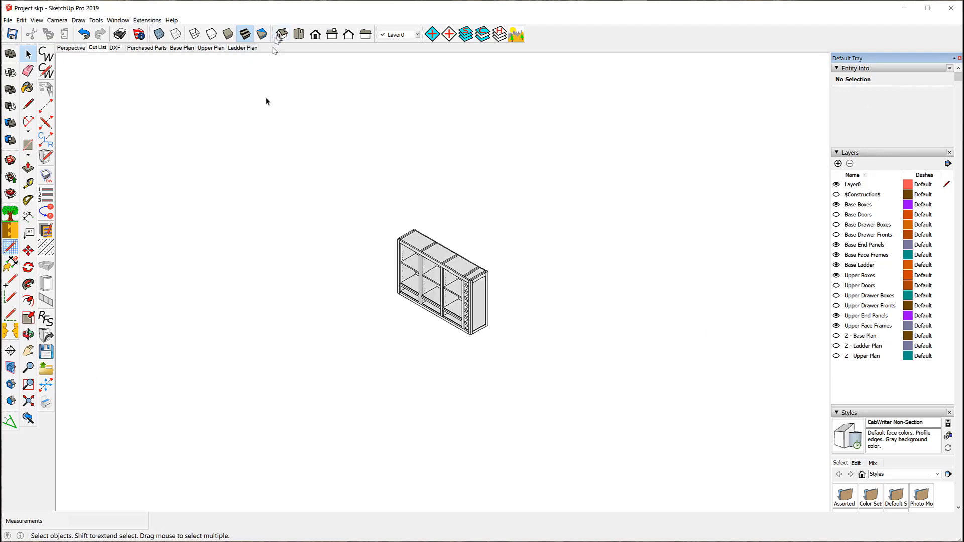
pyautogui.click(28, 401)
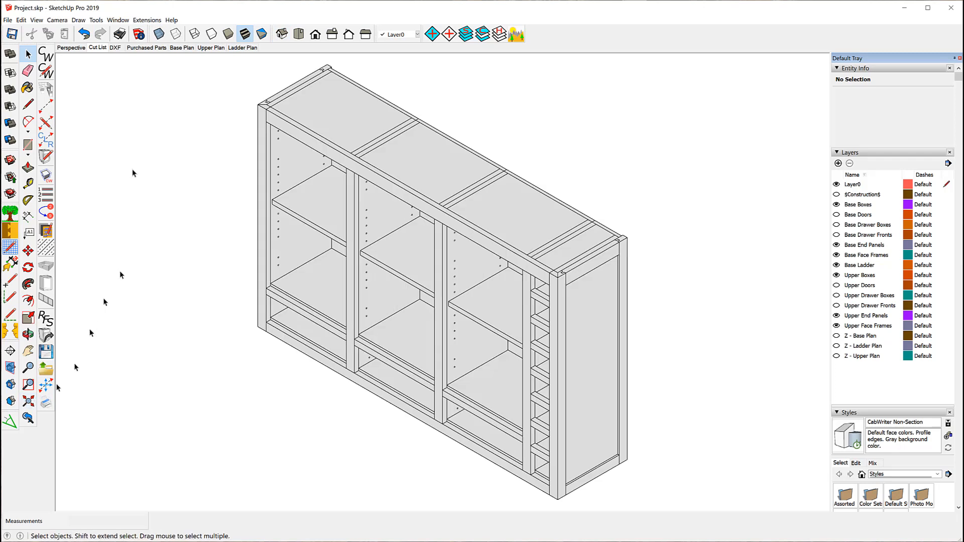
pyautogui.rightClick(100, 50)
pyautogui.click(122, 84)
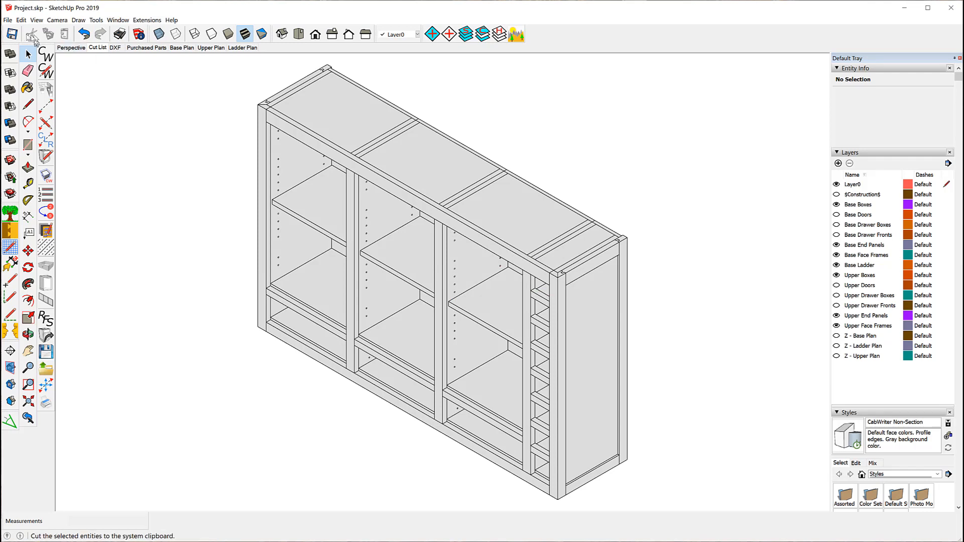
# Create the CabWriter production documentation with the spreadsheet-compatible cut list, DXF by Material Name & Thickness and CutList Plus fx reports.
pyautogui.click(9, 20)
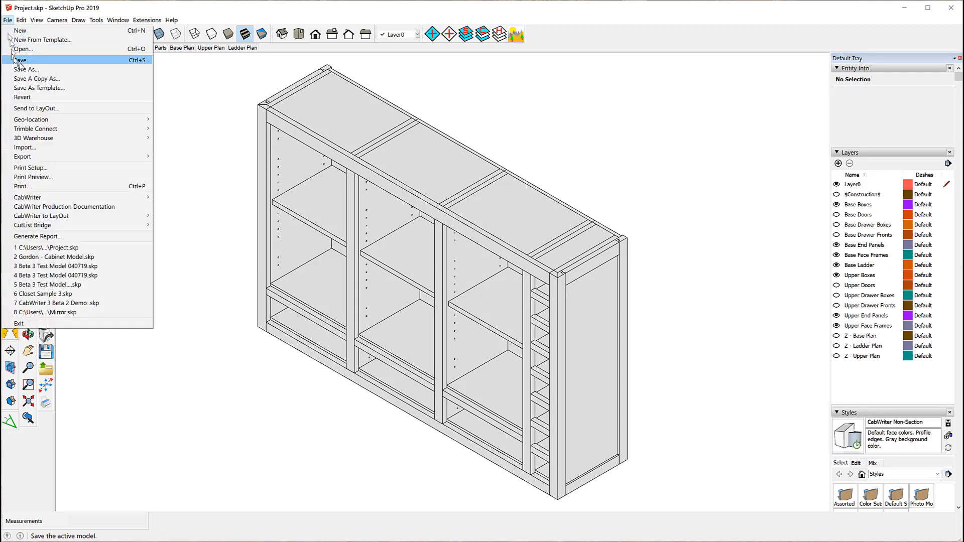
pyautogui.click(96, 205)
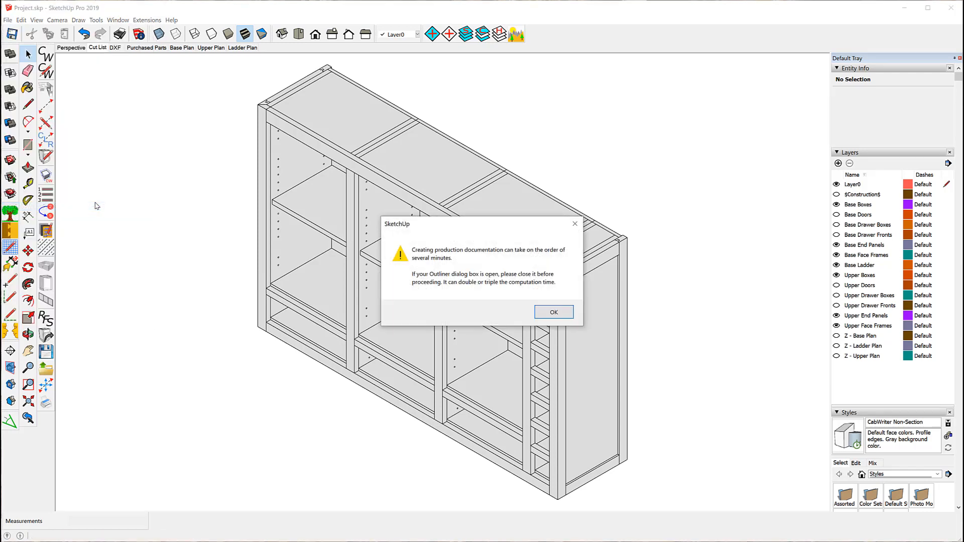
pyautogui.click(557, 316)
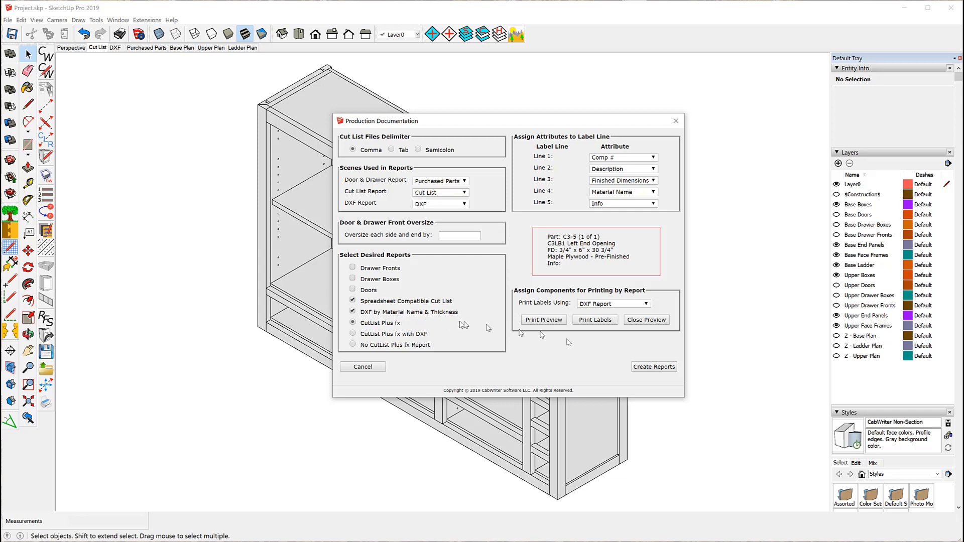
pyautogui.click(649, 367)
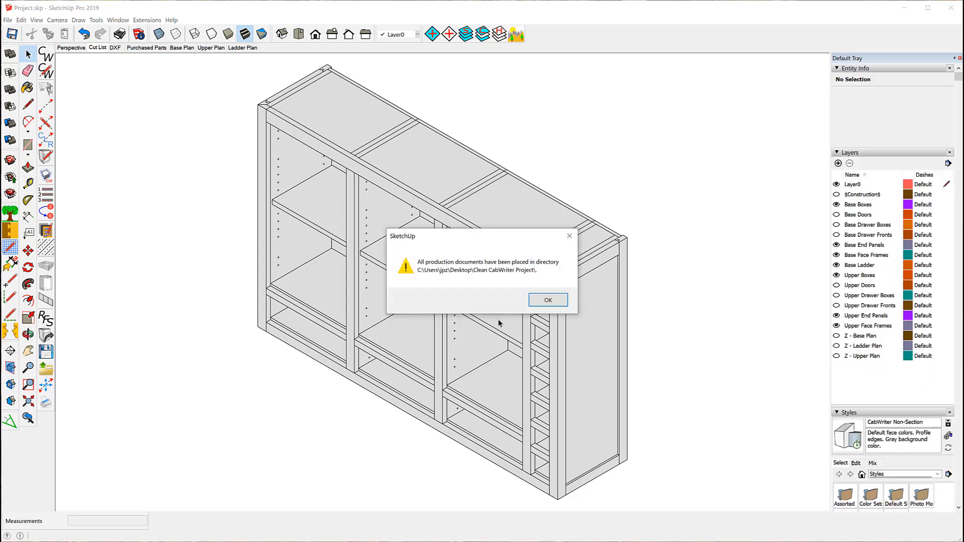
pyautogui.click(548, 301)
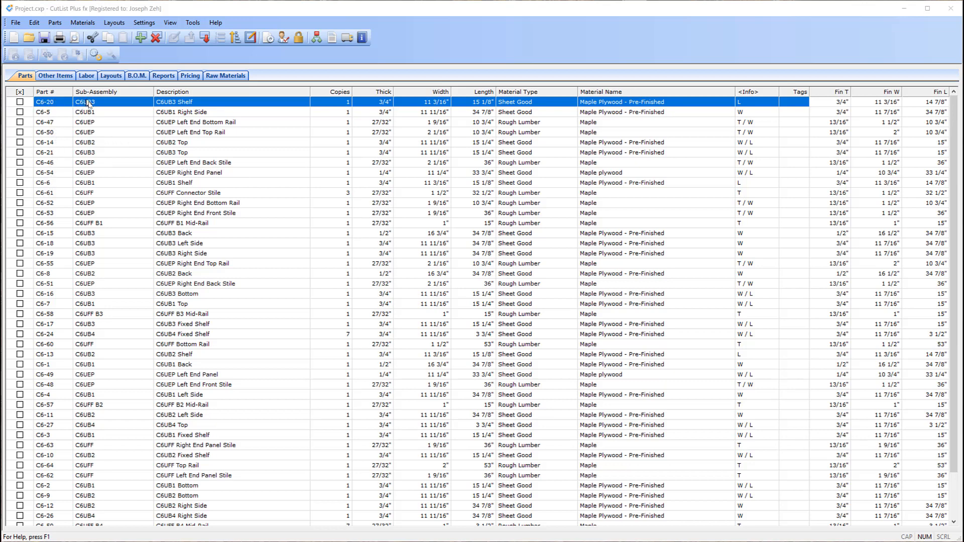
# Review the imported parts list of the upper cabinet, checking sub-assemblies, sizes and materials from first to last part.
pyautogui.scroll(-2, 130, 254)
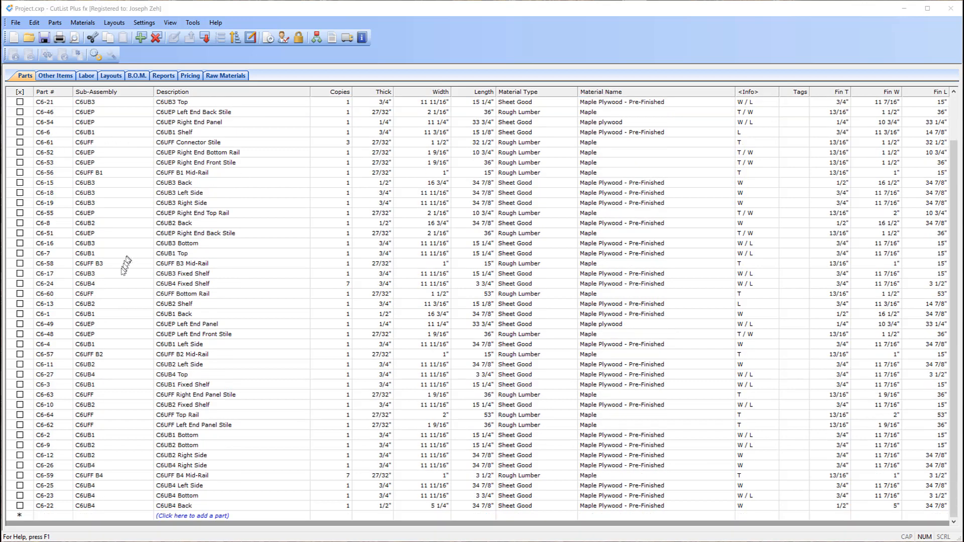
pyautogui.scroll(2, 84, 303)
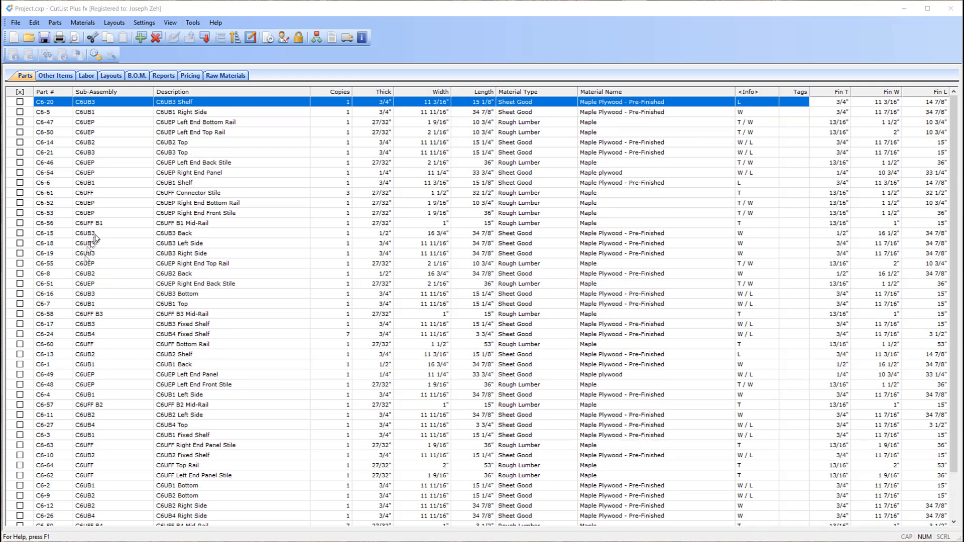
pyautogui.scroll(-2, 93, 244)
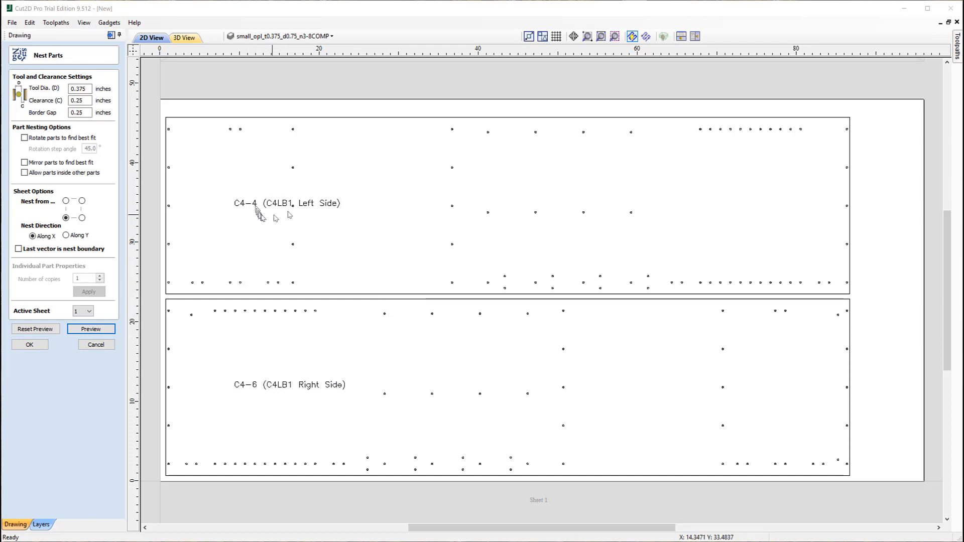
# Switch to Cut2D Pro and examine the nested sheets, checking the part labels, shelves and boring patterns on the cabinet sides.
pyautogui.scroll(-2, 231, 339)
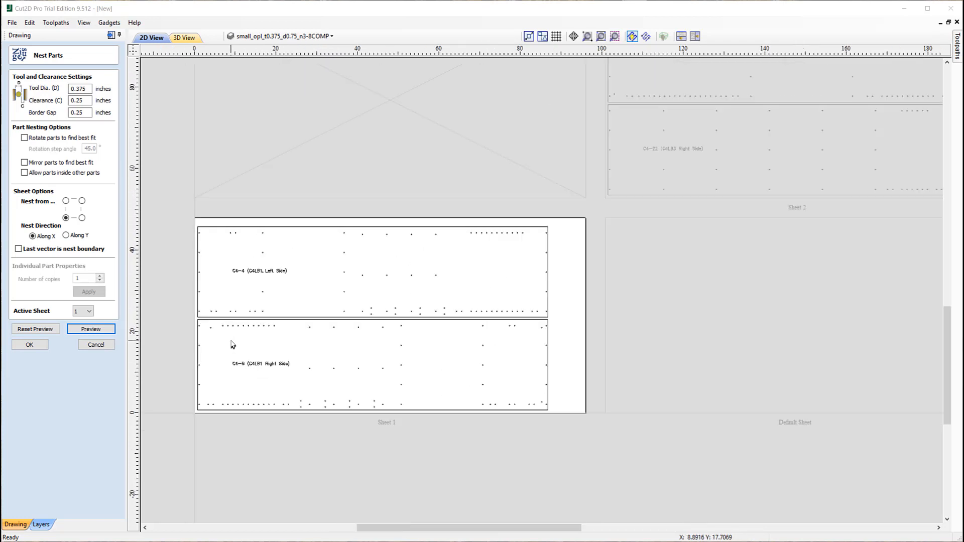
pyautogui.scroll(-3, 232, 344)
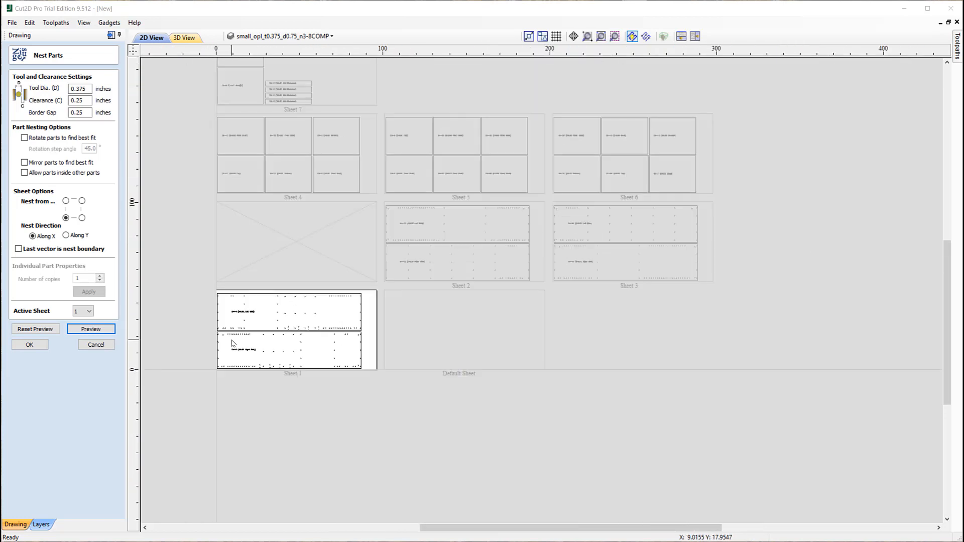
pyautogui.scroll(-3, 232, 345)
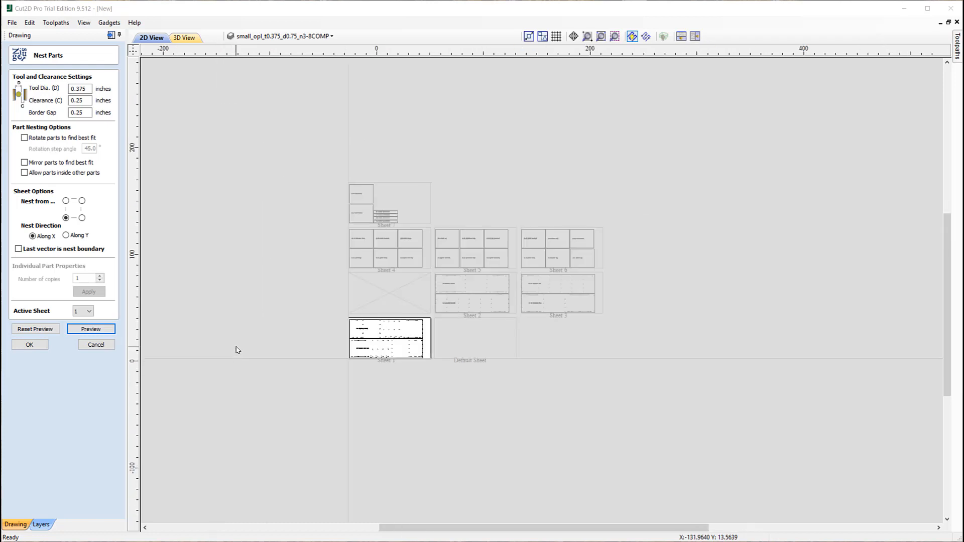
pyautogui.scroll(2, 236, 348)
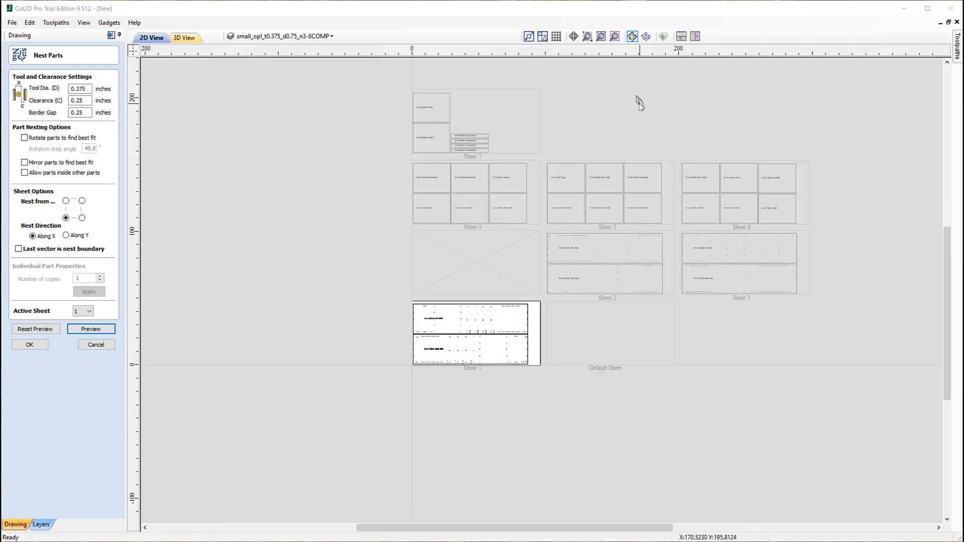
pyautogui.scroll(2, 640, 106)
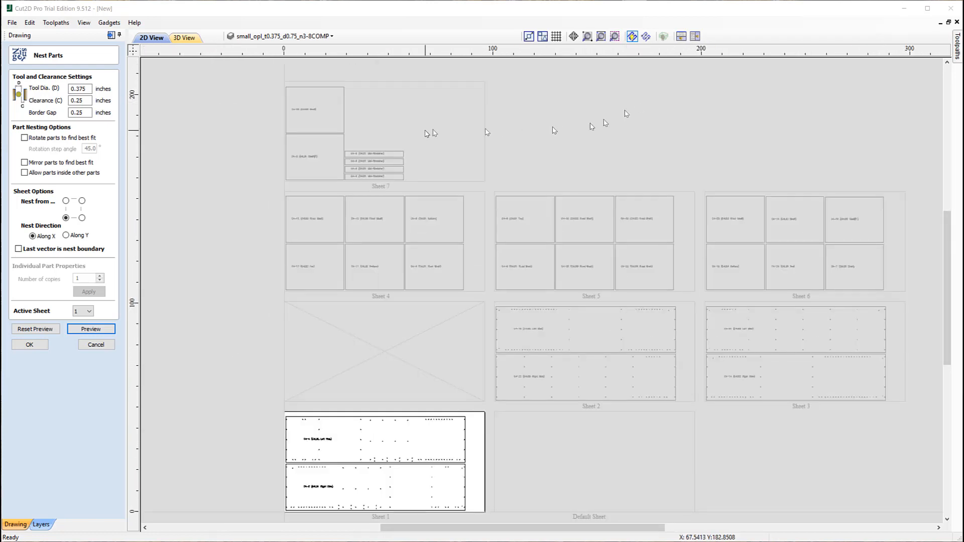
pyautogui.scroll(5, 291, 107)
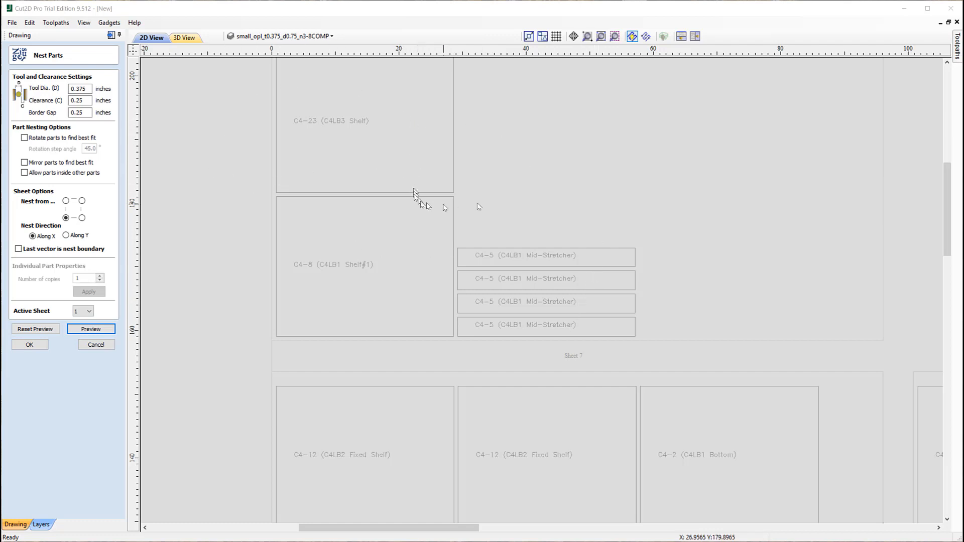
pyautogui.moveTo(577, 228); pyautogui.dragTo(251, 17, button='middle')
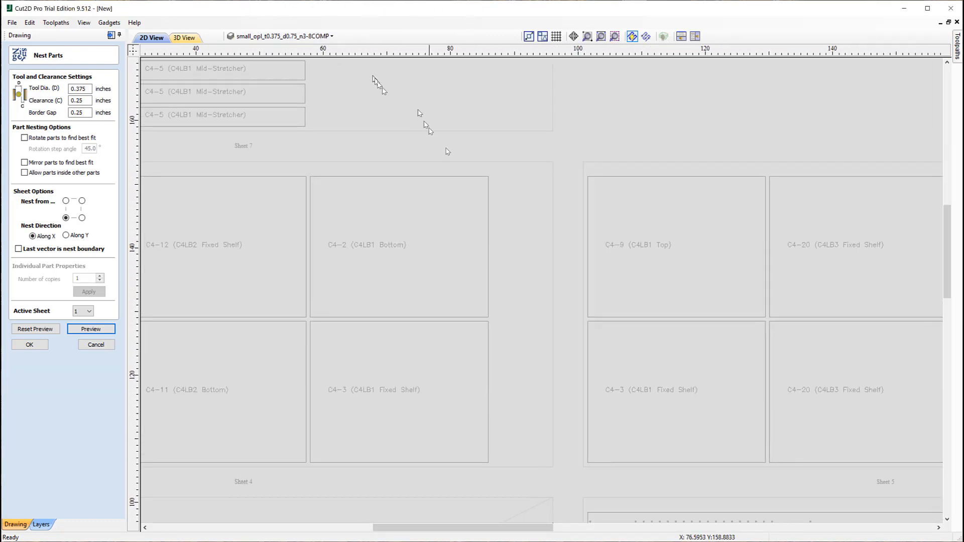
pyautogui.moveTo(424, 161); pyautogui.dragTo(0, 129, button='middle')
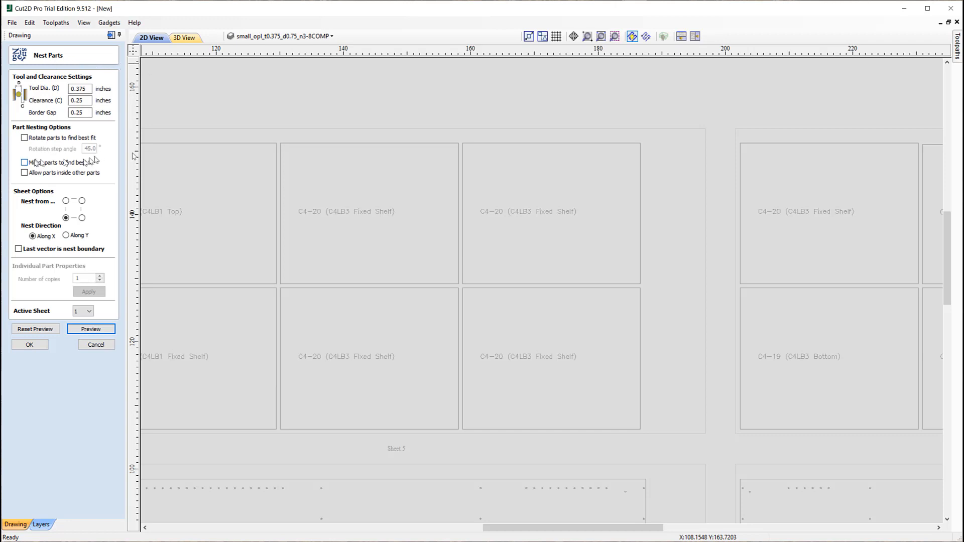
pyautogui.moveTo(604, 157); pyautogui.dragTo(556, 40, button='middle')
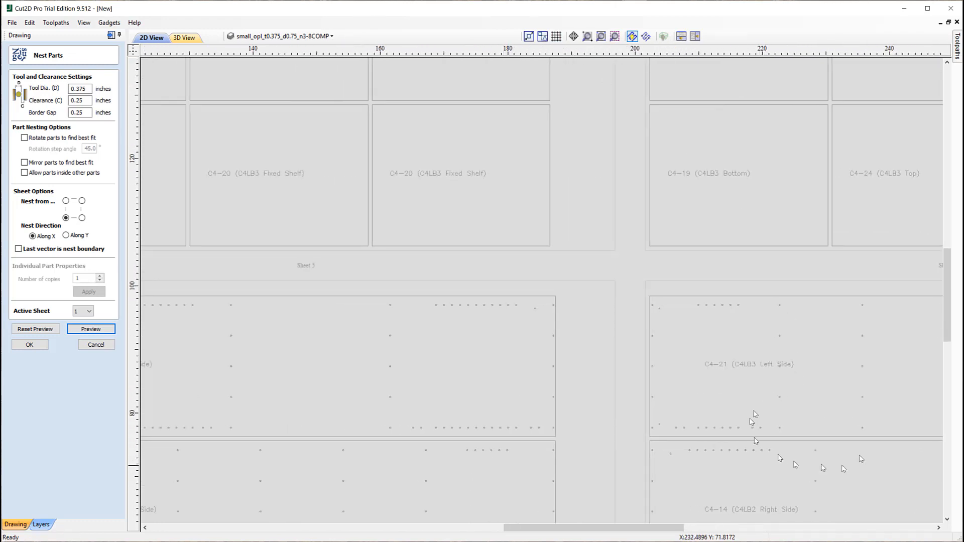
pyautogui.moveTo(503, 397); pyautogui.dragTo(538, 361, button='middle')
pyautogui.moveTo(615, 307); pyautogui.dragTo(960, 54, button='middle')
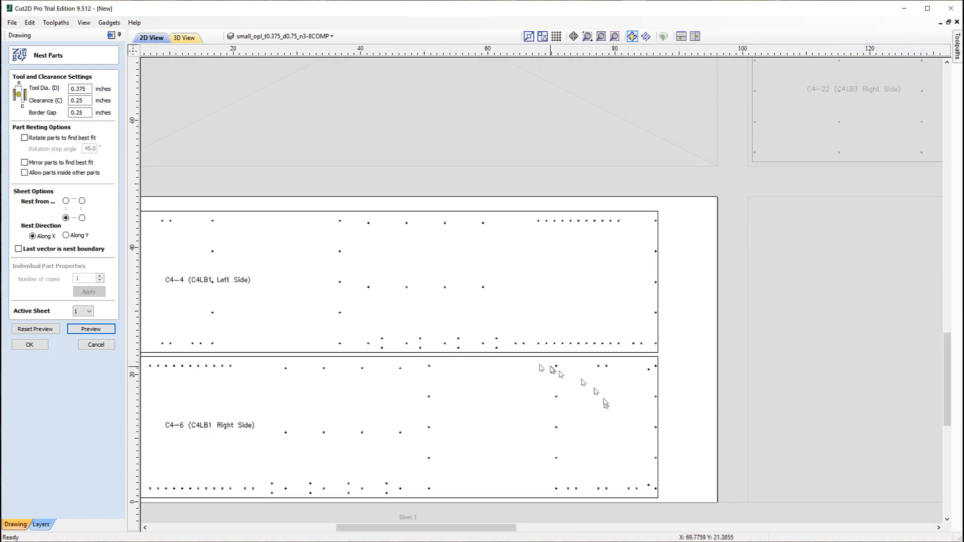
pyautogui.moveTo(539, 366)
pyautogui.mouseDown(button='middle')
pyautogui.moveTo(624, 398)
pyautogui.moveTo(725, 270)
pyautogui.moveTo(648, 332)
pyautogui.moveTo(650, 299)
pyautogui.mouseUp(button='middle')
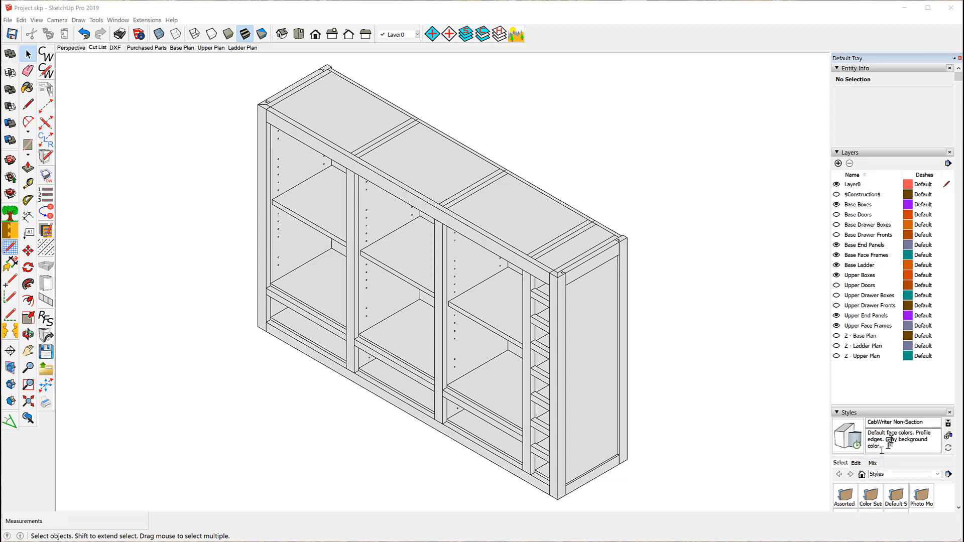
# Switch to SketchUp, list the styles saved in the model, and compare the DXF and Cut List scenes.
pyautogui.scroll(-2, 873, 426)
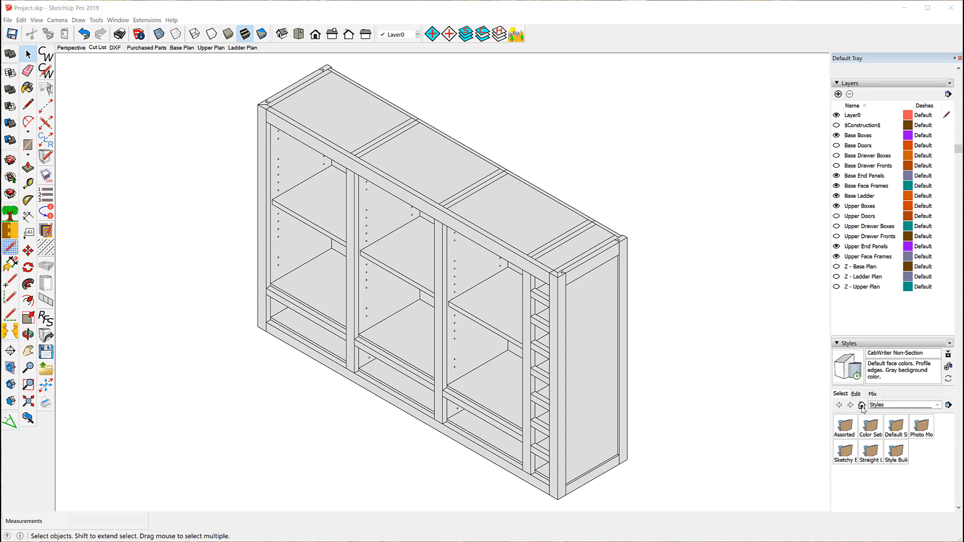
pyautogui.click(862, 406)
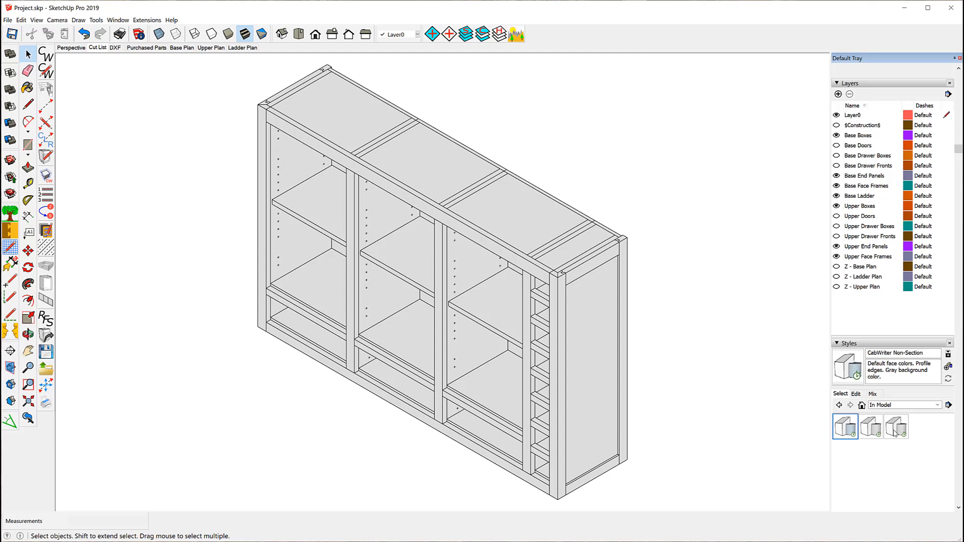
pyautogui.click(895, 431)
pyautogui.click(115, 48)
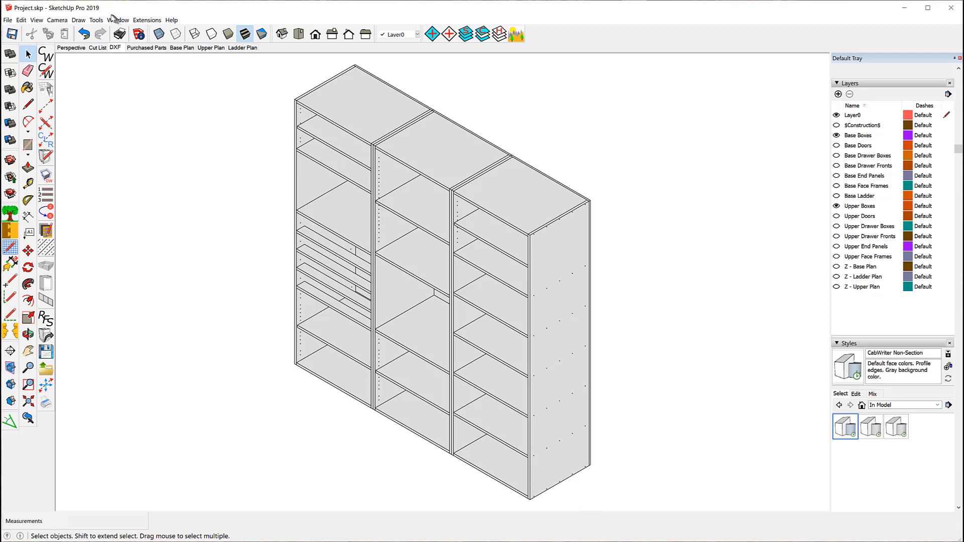
pyautogui.click(94, 48)
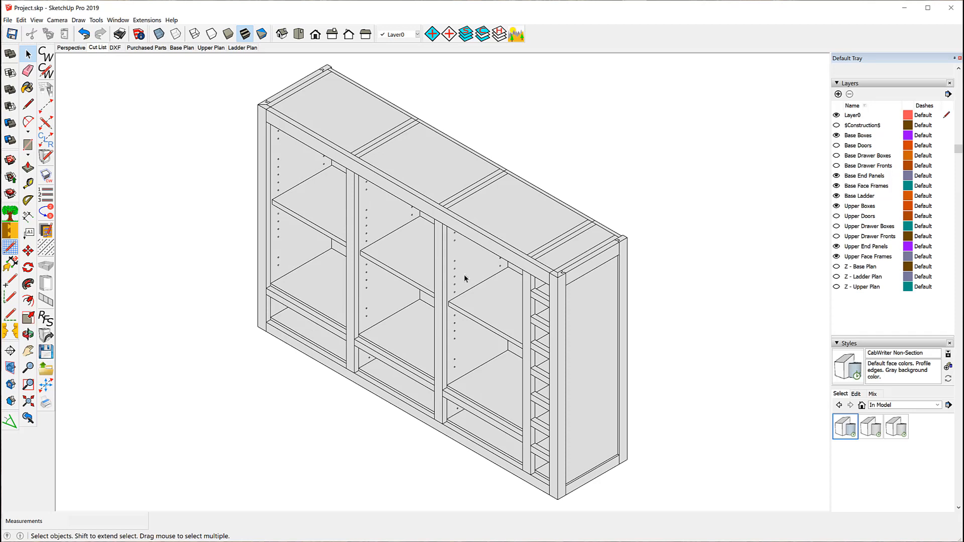
# Turn on hidden geometry in the Cut List scene and show all the cabinets from the front view.
pyautogui.scroll(-4, 459, 282)
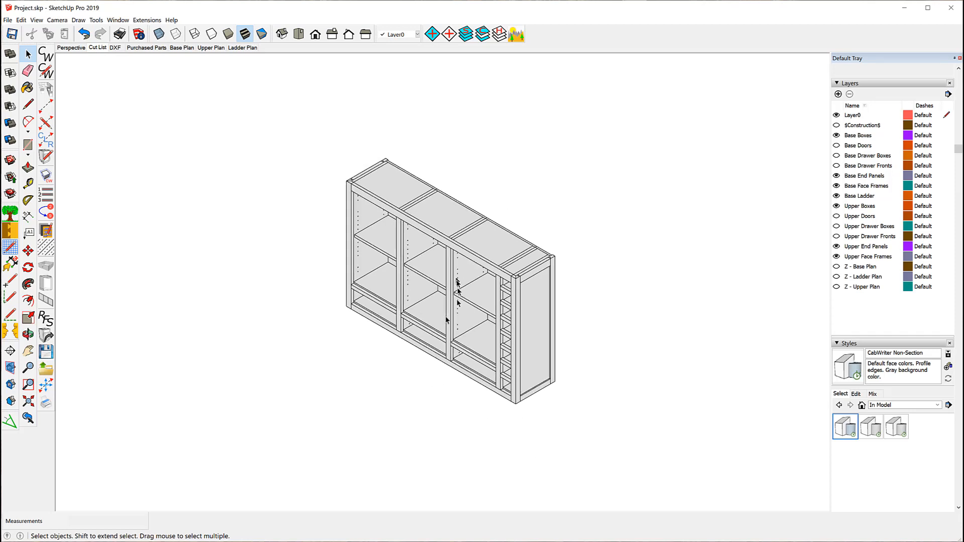
pyautogui.scroll(-3, 444, 320)
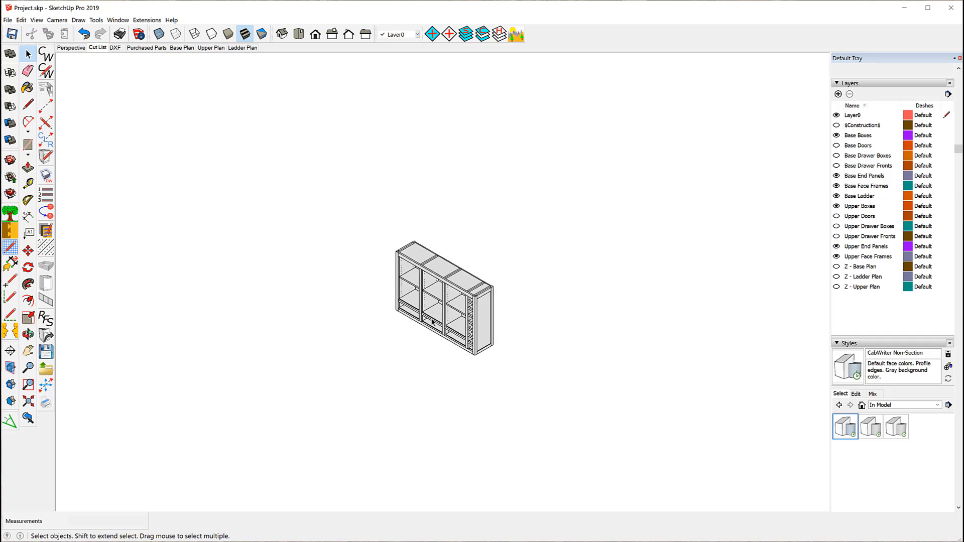
pyautogui.click(36, 20)
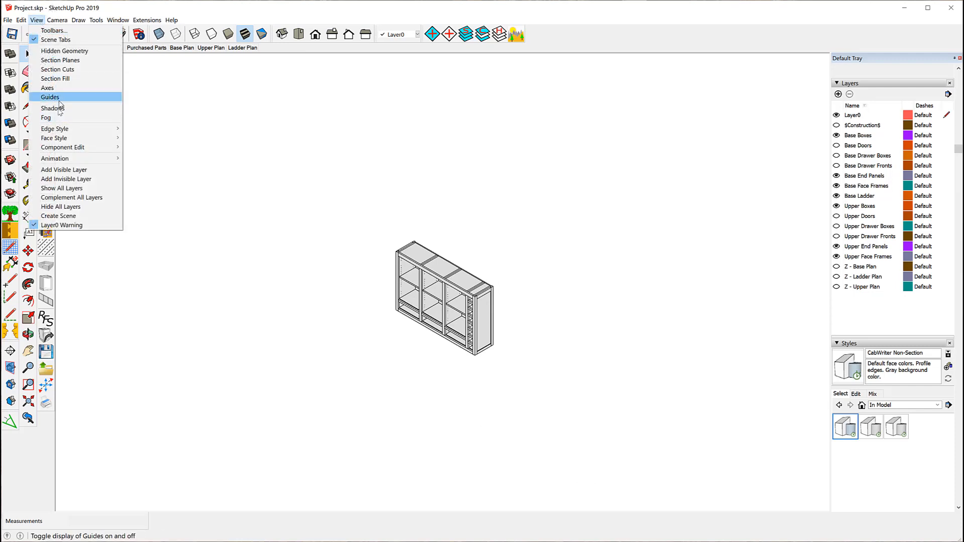
pyautogui.click(60, 51)
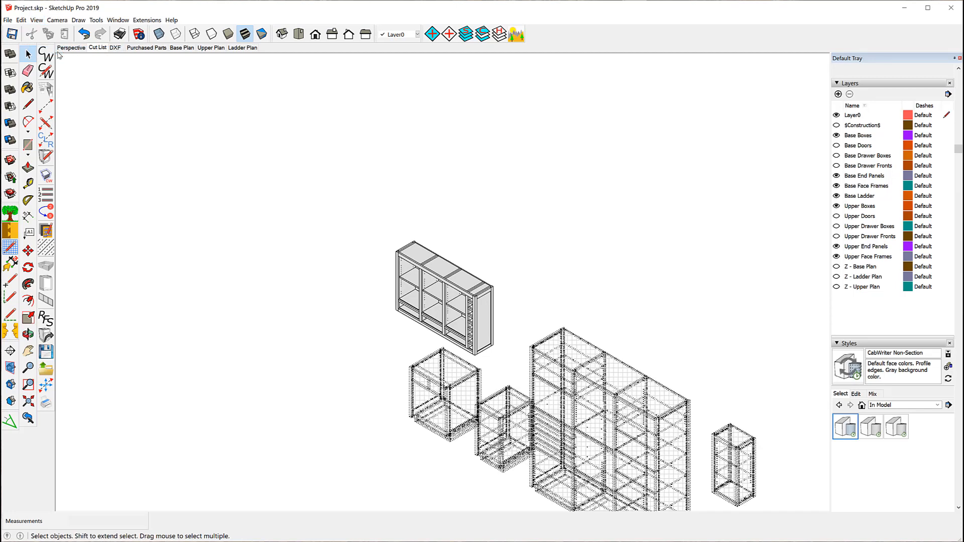
pyautogui.click(314, 35)
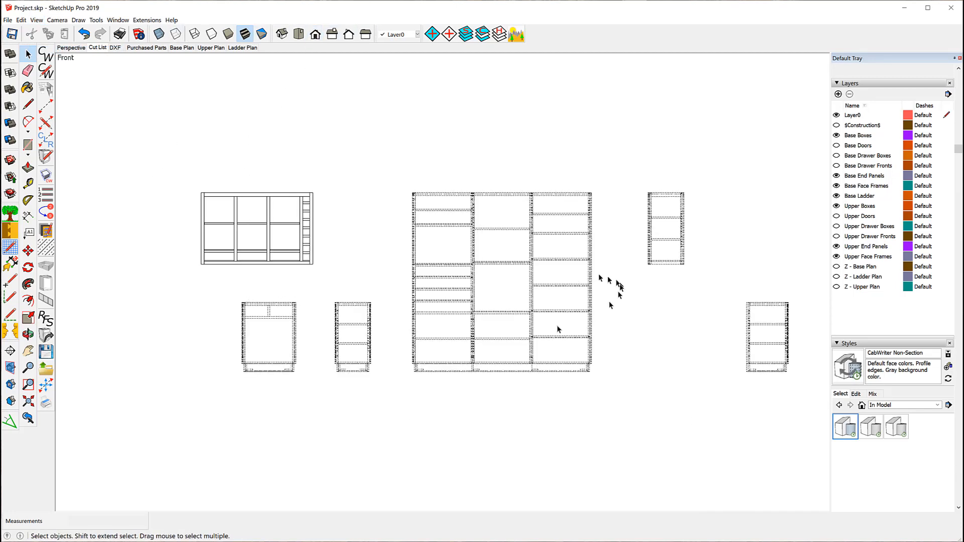
pyautogui.scroll(-1, 173, 334)
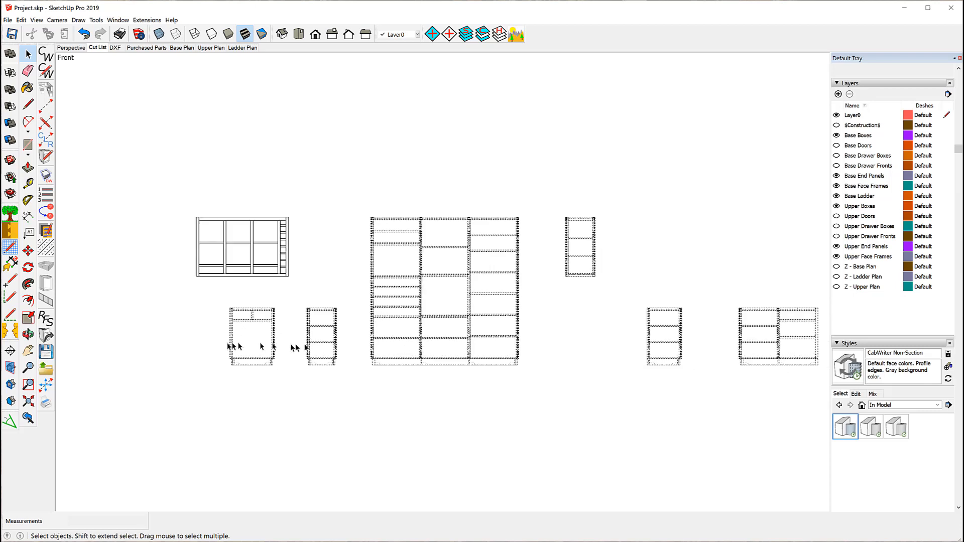
pyautogui.scroll(-1, 231, 347)
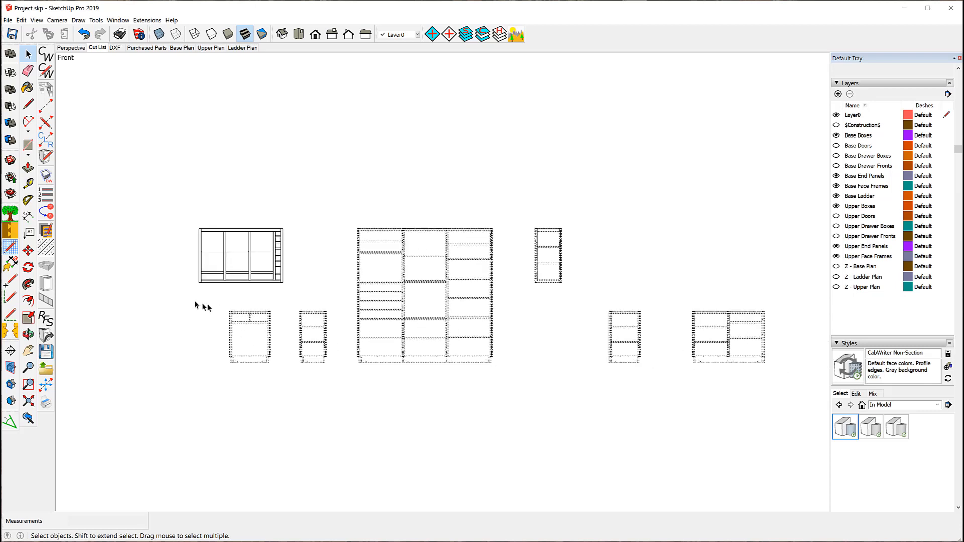
# Unhide and lock all the hidden cabinets, leaving out the wide upper cabinet.
pyautogui.moveTo(192, 298); pyautogui.dragTo(351, 389)
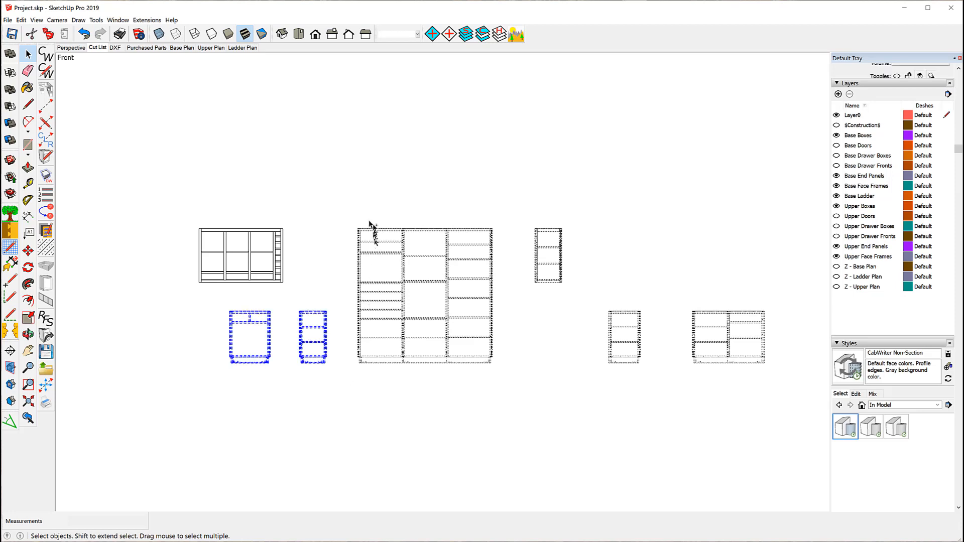
pyautogui.moveTo(342, 198); pyautogui.dragTo(795, 435)
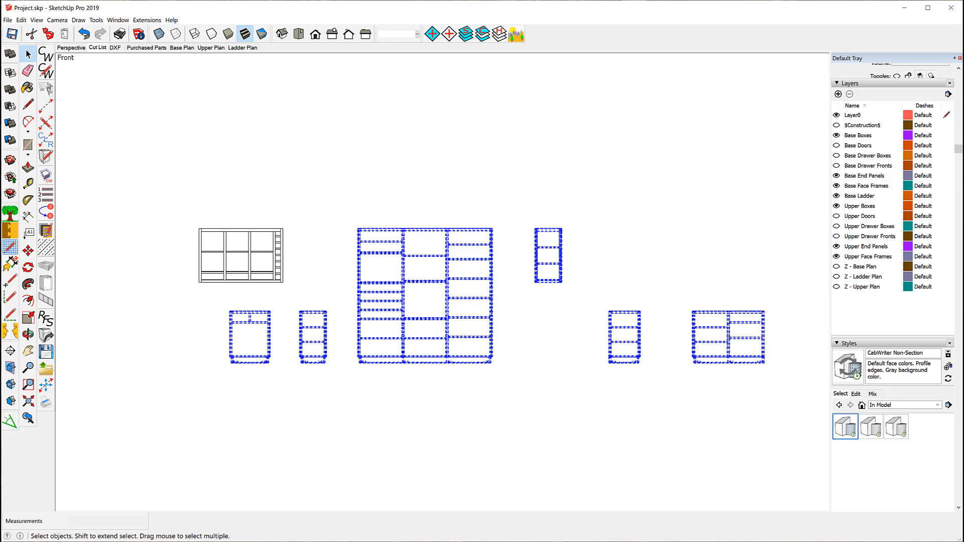
pyautogui.scroll(3, 895, 148)
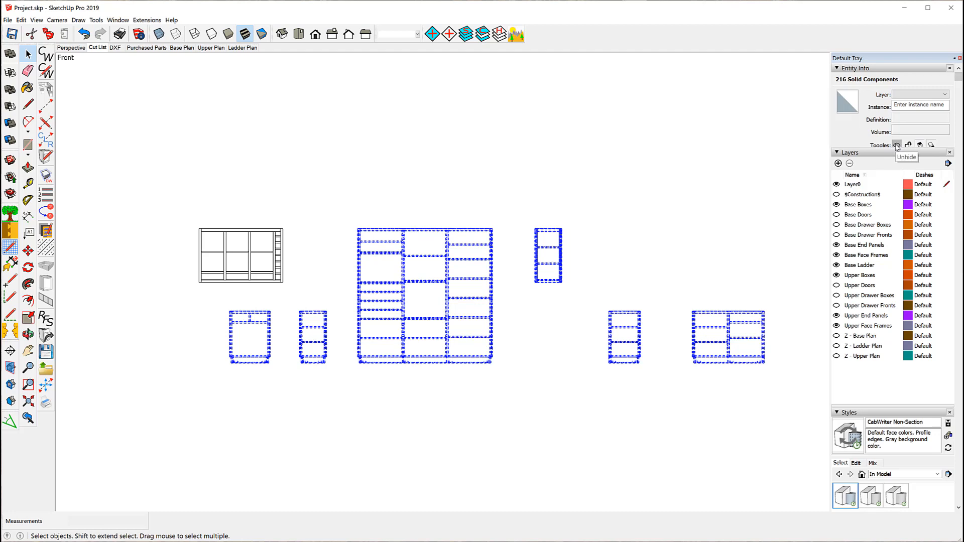
pyautogui.click(897, 145)
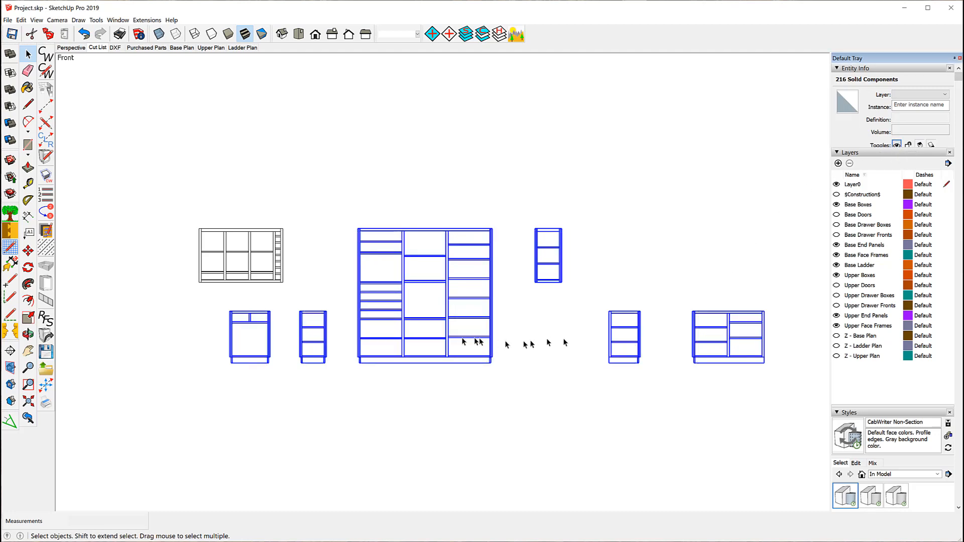
pyautogui.rightClick(447, 285)
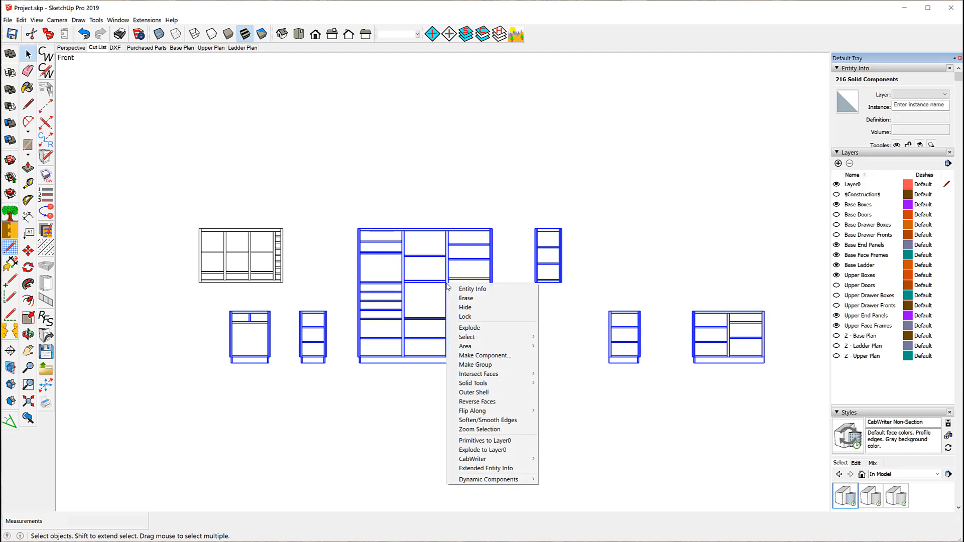
pyautogui.click(480, 318)
pyautogui.click(345, 166)
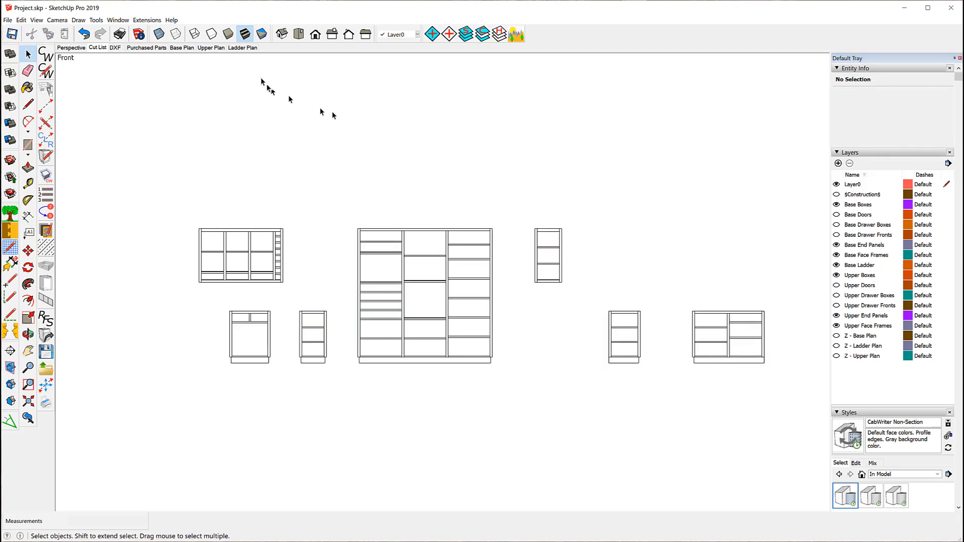
# Show all the cabinets in an isometric view and update the Cut List scene without saving the style changes.
pyautogui.click(289, 36)
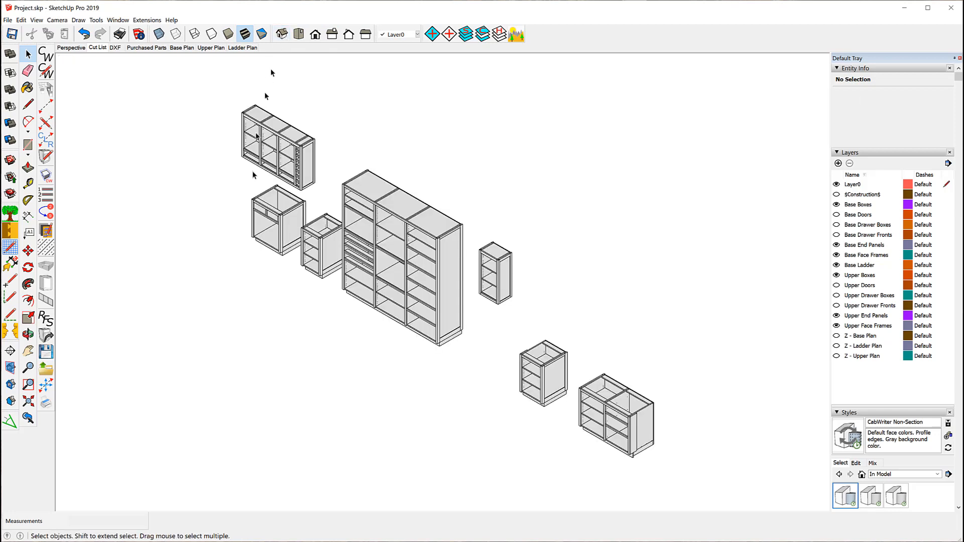
pyautogui.click(29, 401)
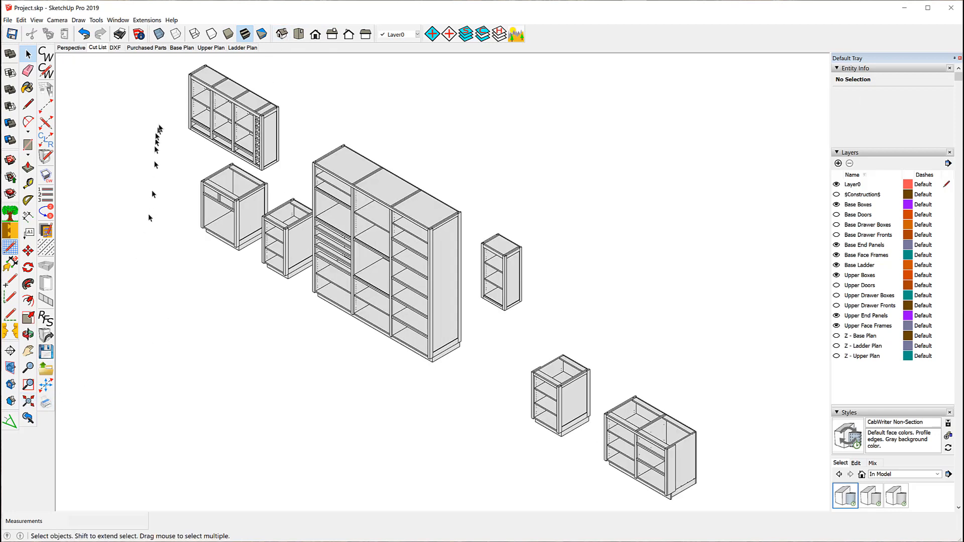
pyautogui.rightClick(93, 50)
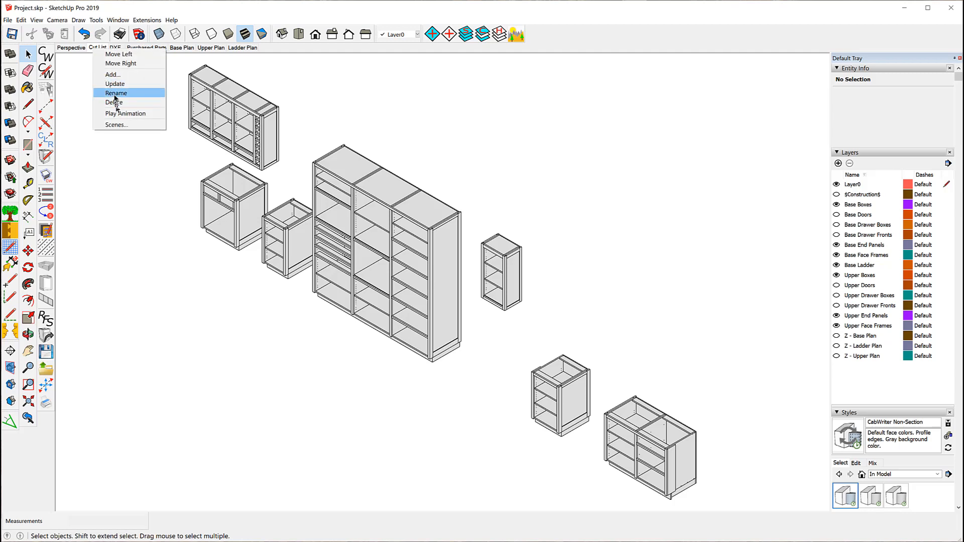
pyautogui.click(118, 85)
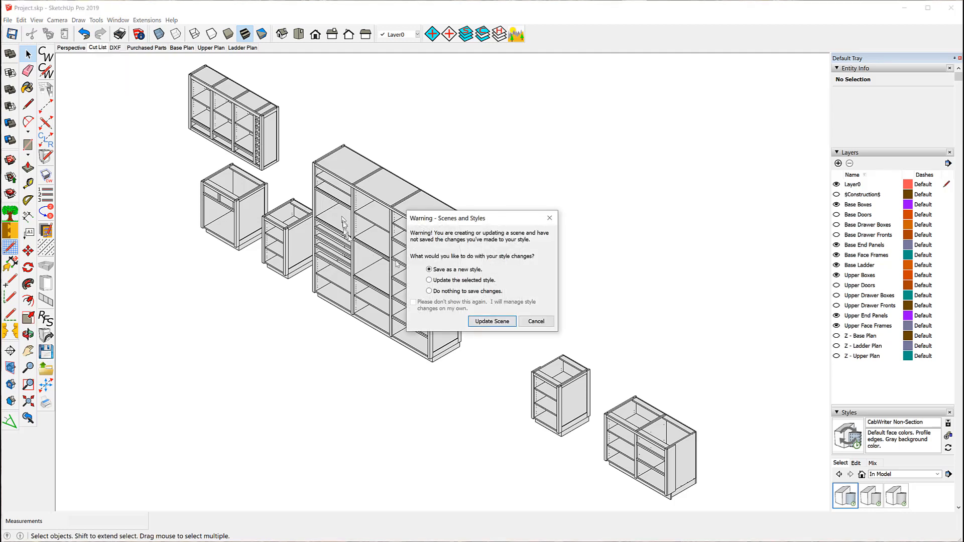
pyautogui.click(429, 291)
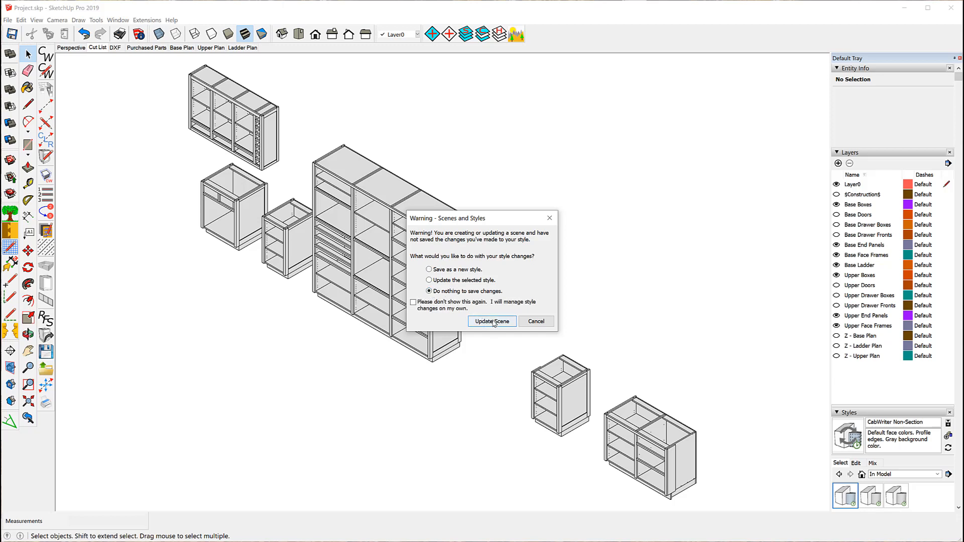
pyautogui.click(492, 322)
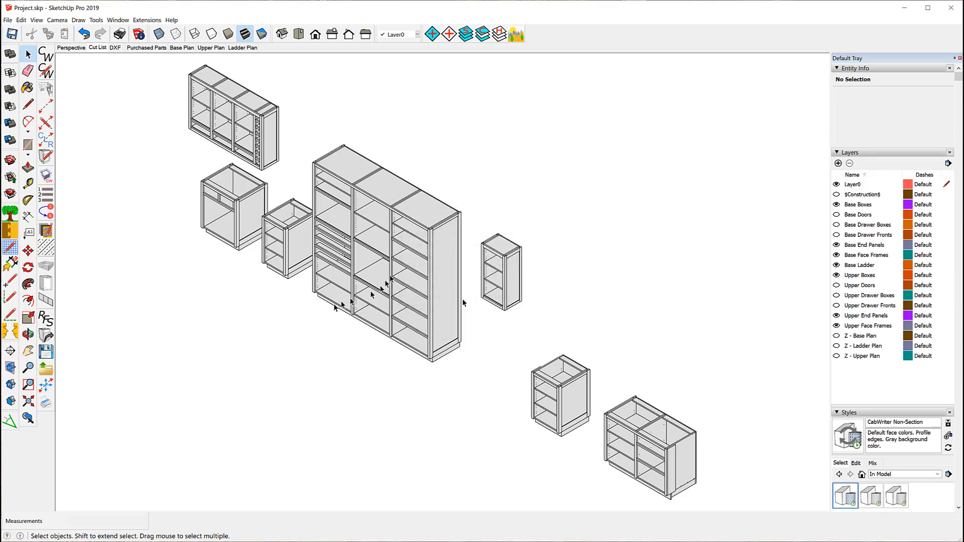
# Compare the DXF scene with the updated Cut List scene, and try the CabWriter Perspective style on the latter.
pyautogui.click(116, 48)
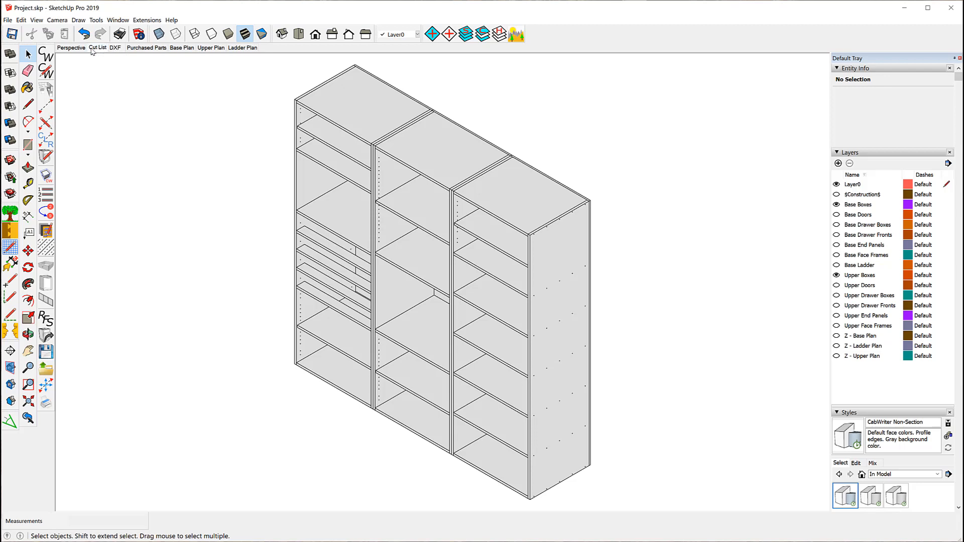
pyautogui.click(93, 48)
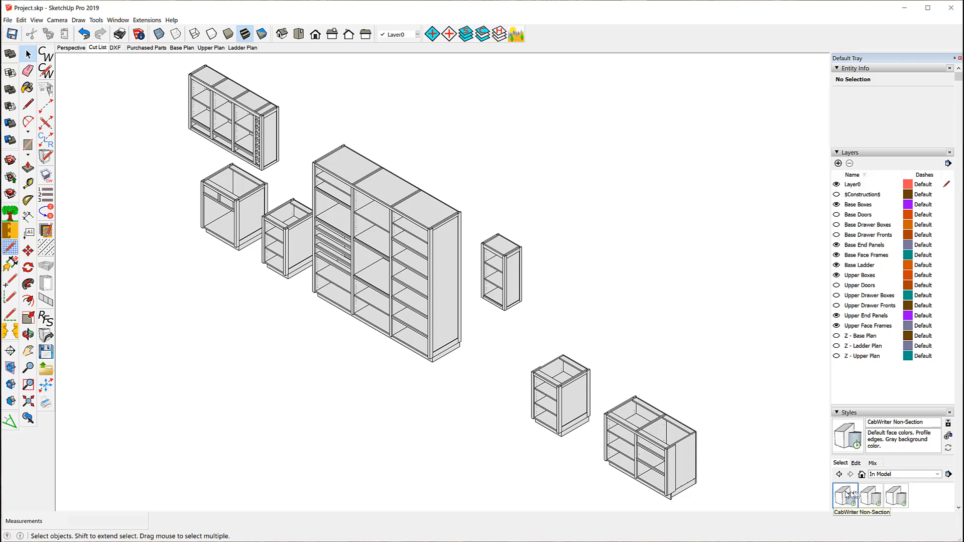
pyautogui.scroll(-3, 887, 396)
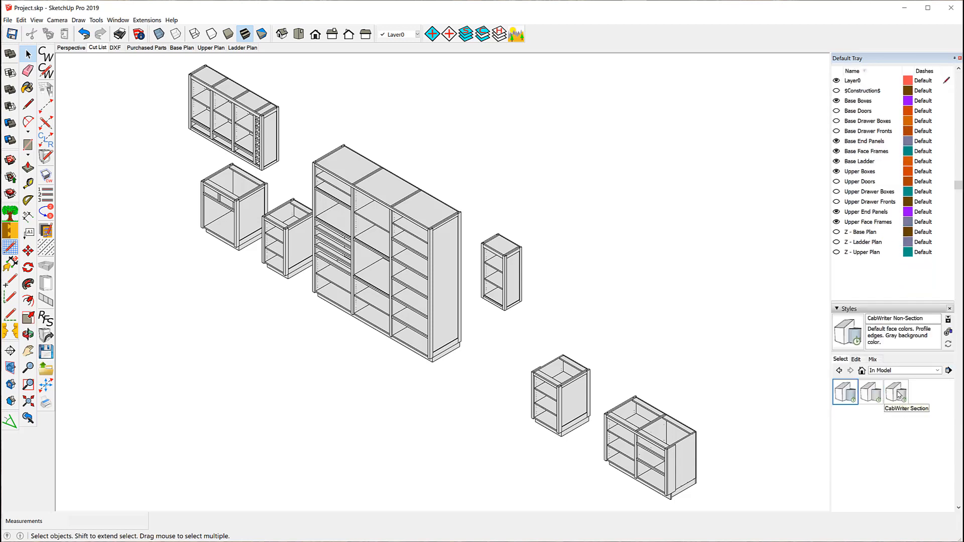
pyautogui.click(871, 397)
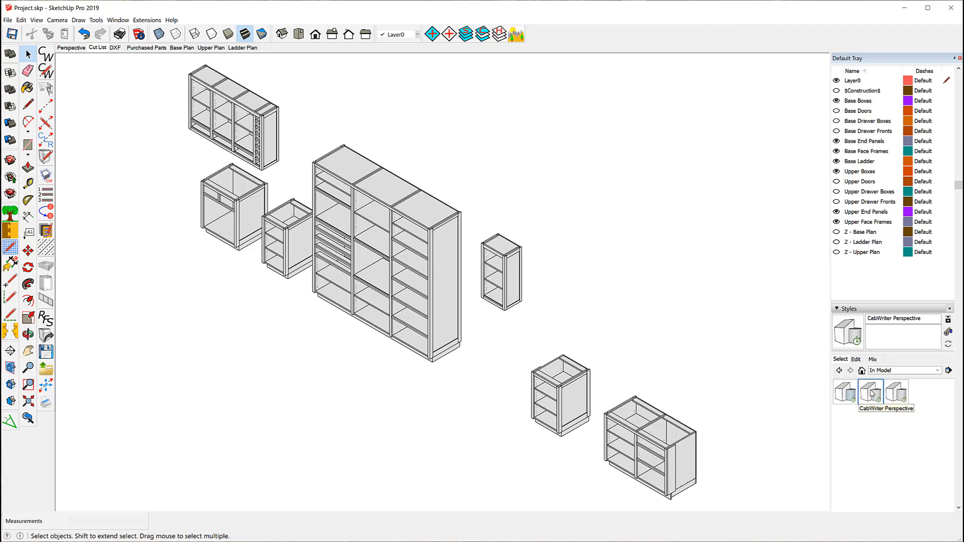
pyautogui.scroll(-3, 305, 278)
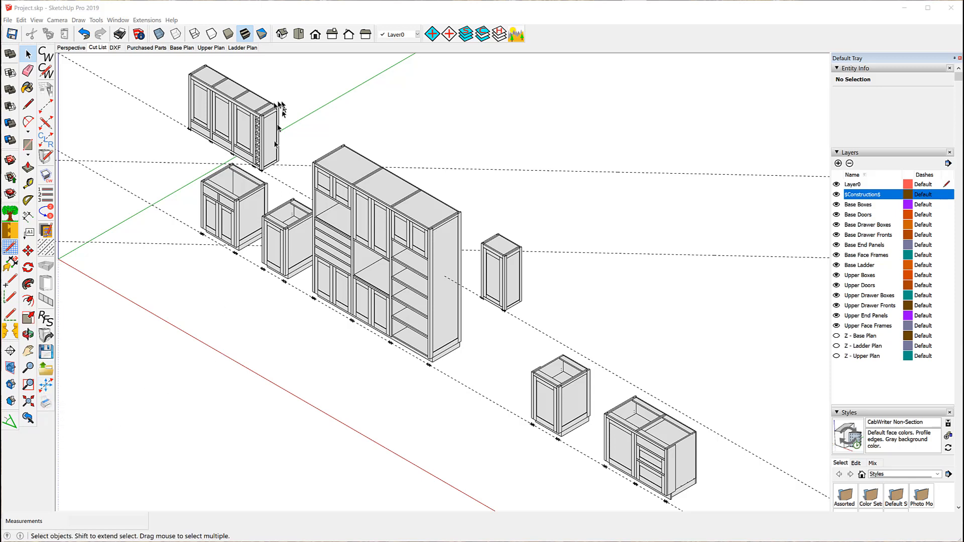
# Move the wide upper cabinet onto the guide line behind the tall cabinets with Move Cabinet, and undo the move.
pyautogui.click(255, 105)
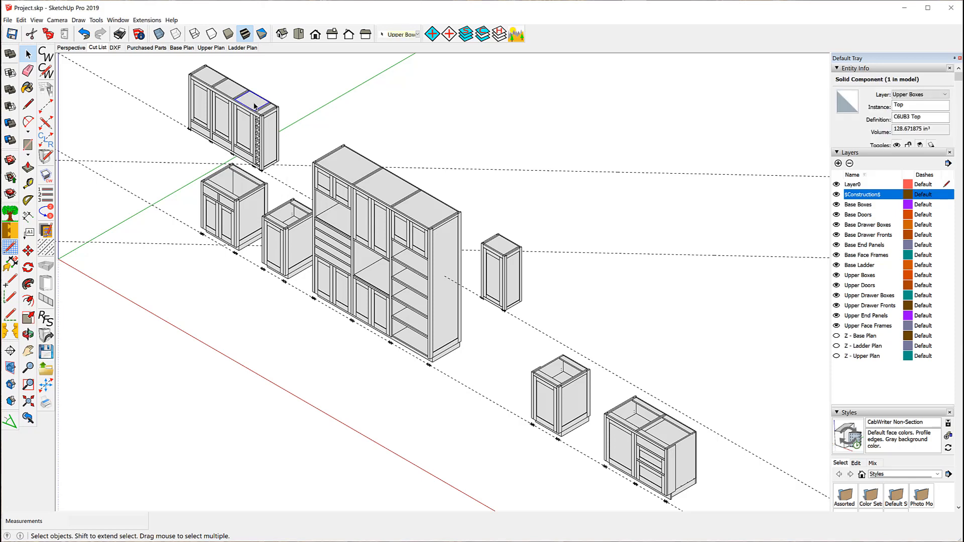
pyautogui.click(46, 384)
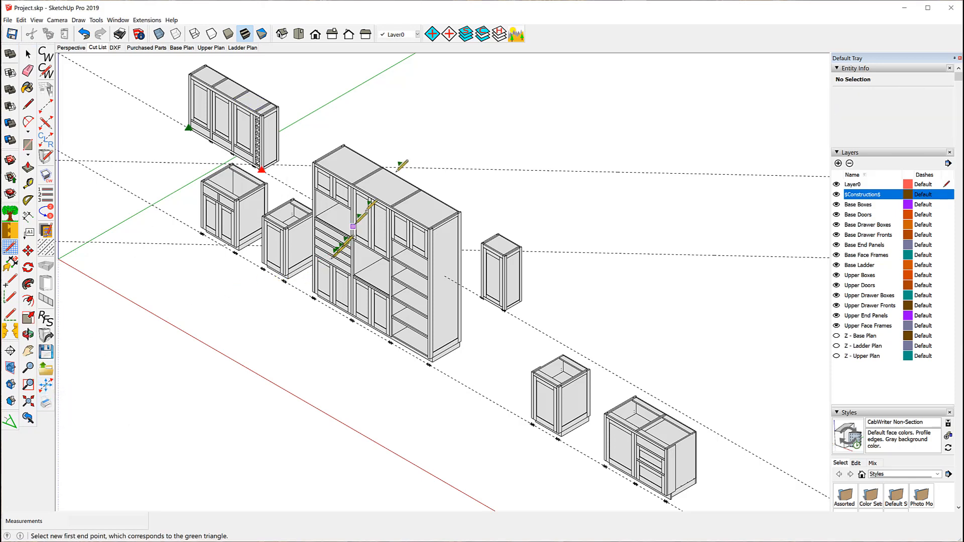
pyautogui.click(543, 170)
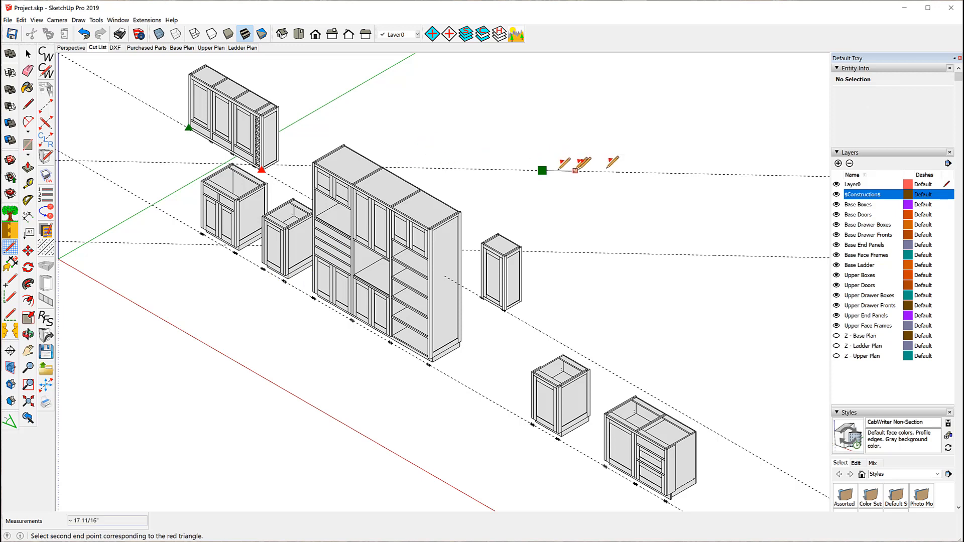
pyautogui.click(678, 172)
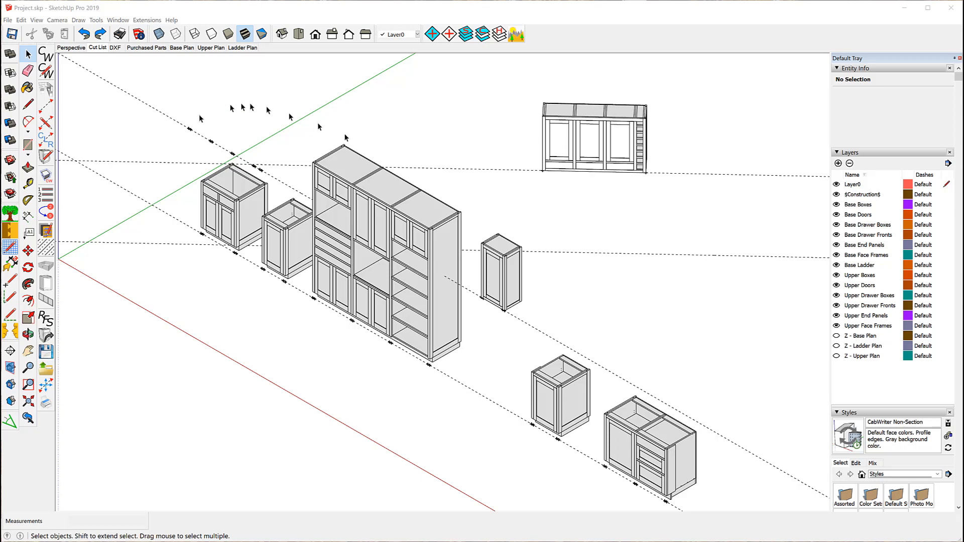
pyautogui.click(90, 35)
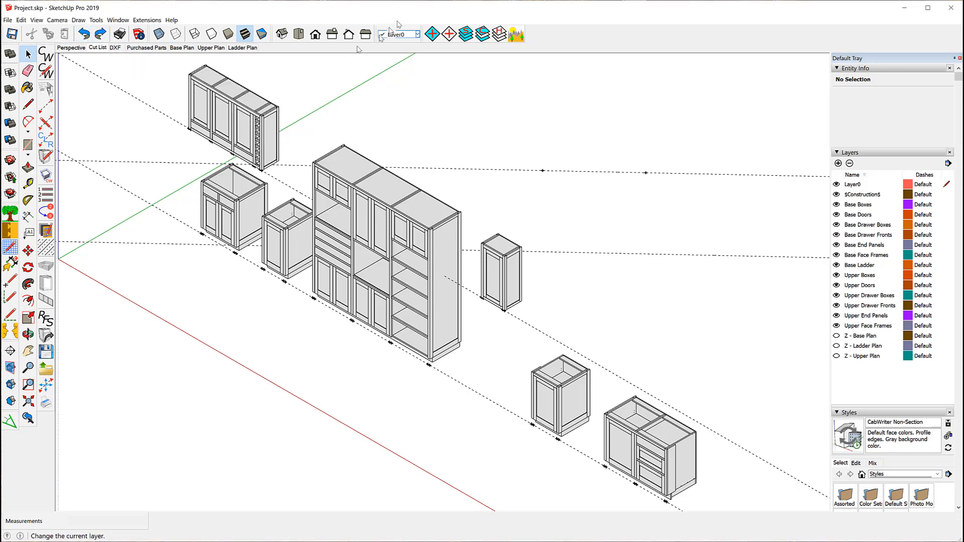
# Copy the wide upper cabinet with Move Cabinet to the two marked points on the guide line behind the tall cabinets.
pyautogui.click(247, 101)
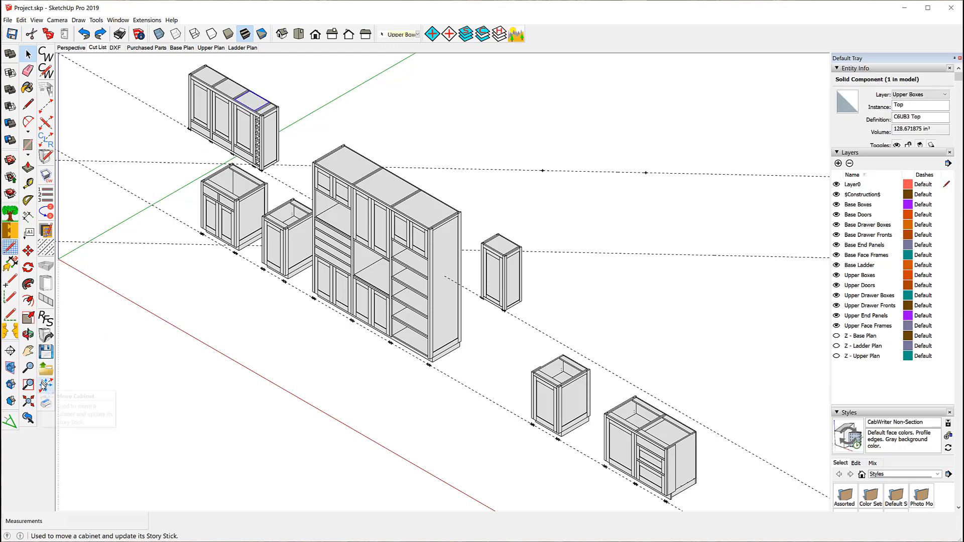
pyautogui.click(45, 386)
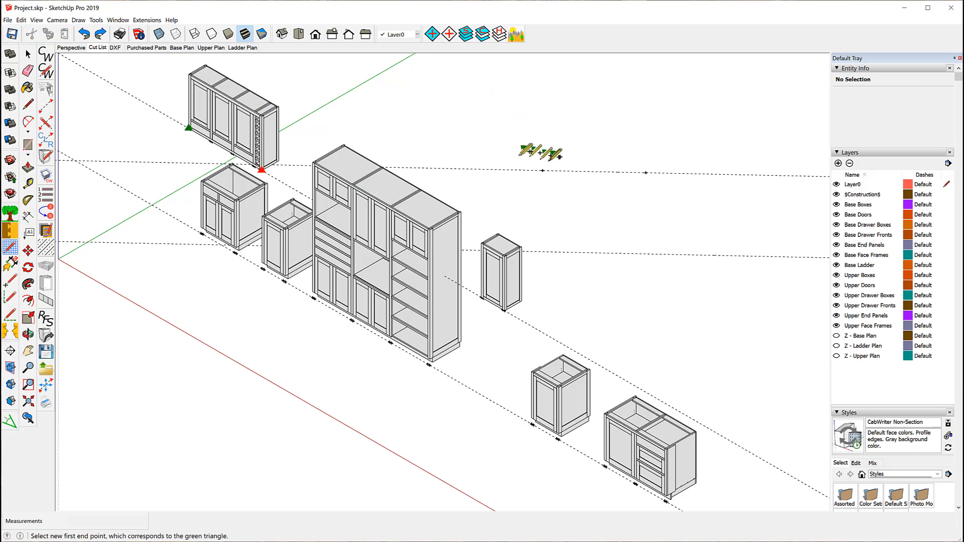
pyautogui.click(543, 169)
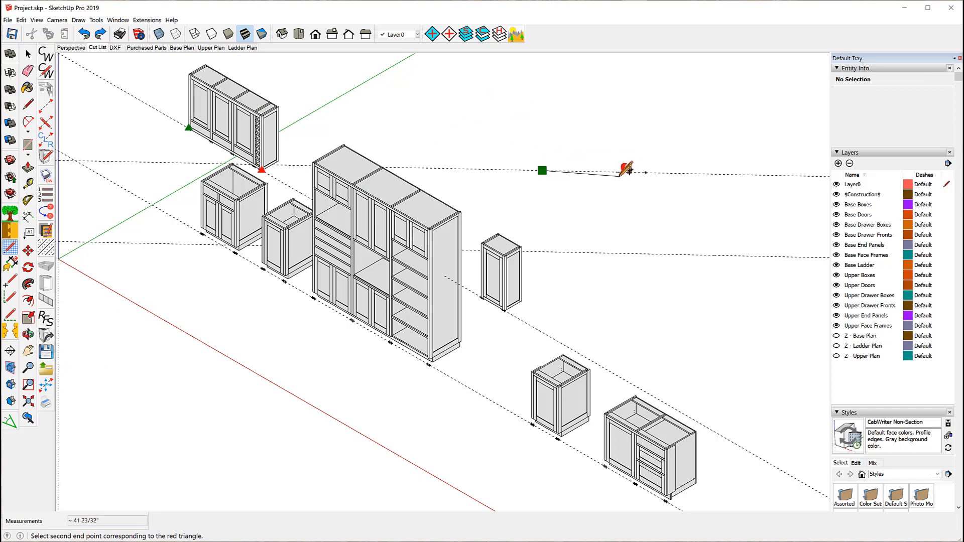
pyautogui.click(616, 172)
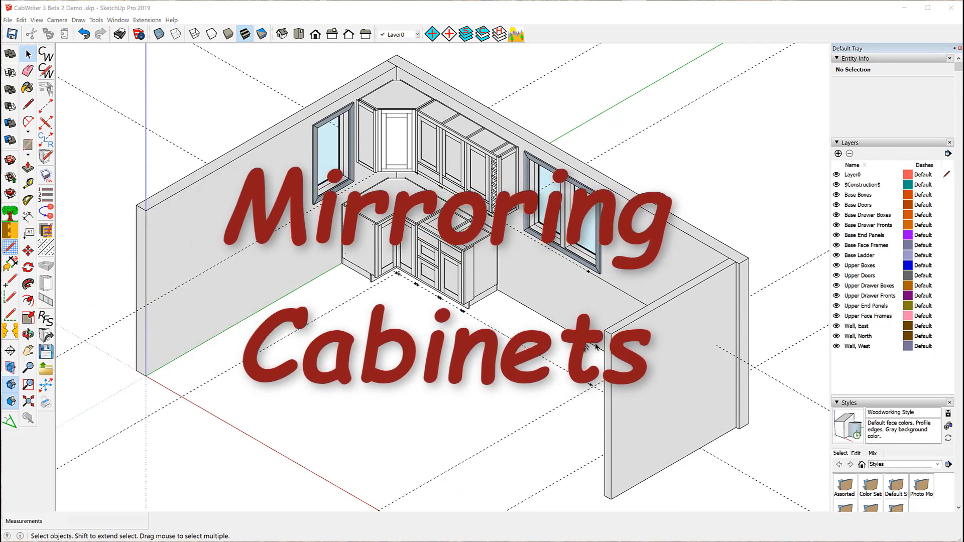
# Hide the east wall of the kitchen by turning off the Wall, East layer.
pyautogui.click(648, 344)
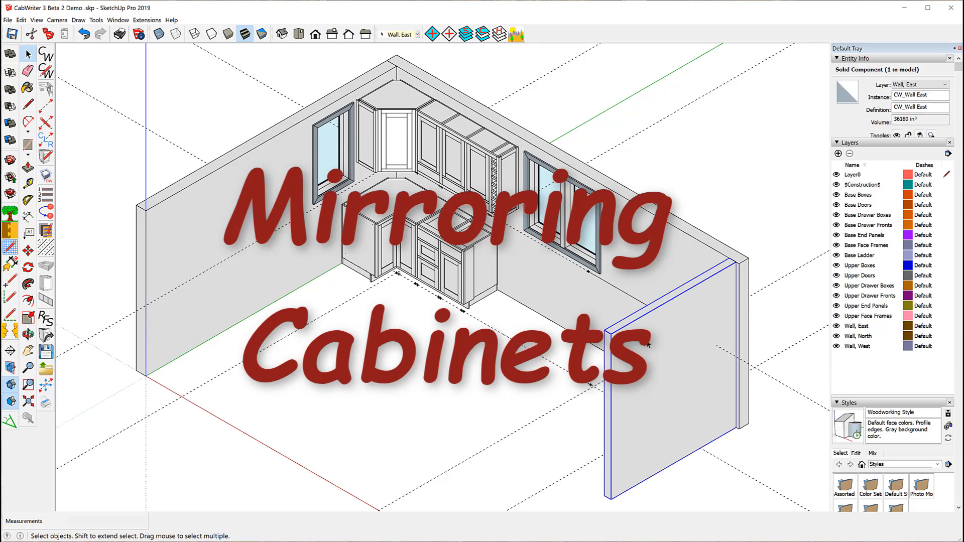
pyautogui.click(837, 326)
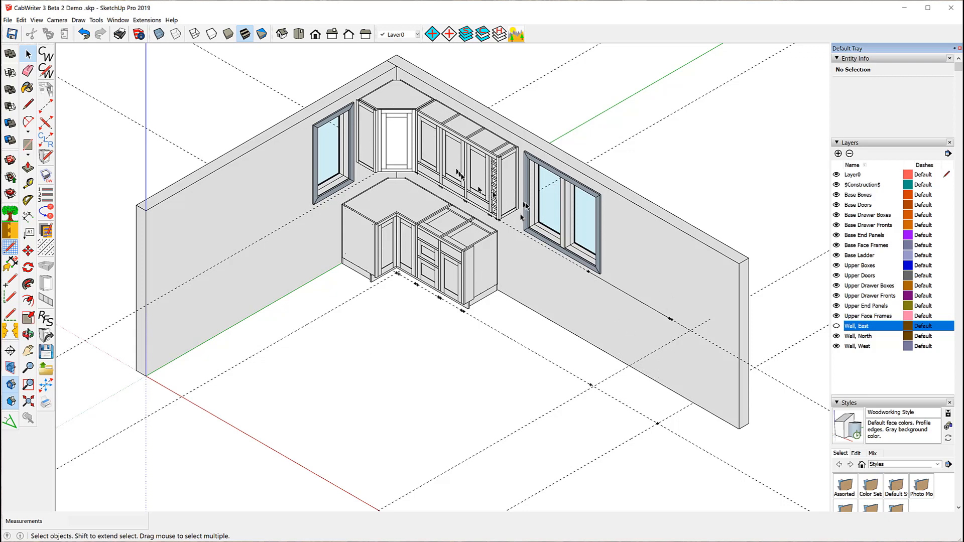
pyautogui.press('o')
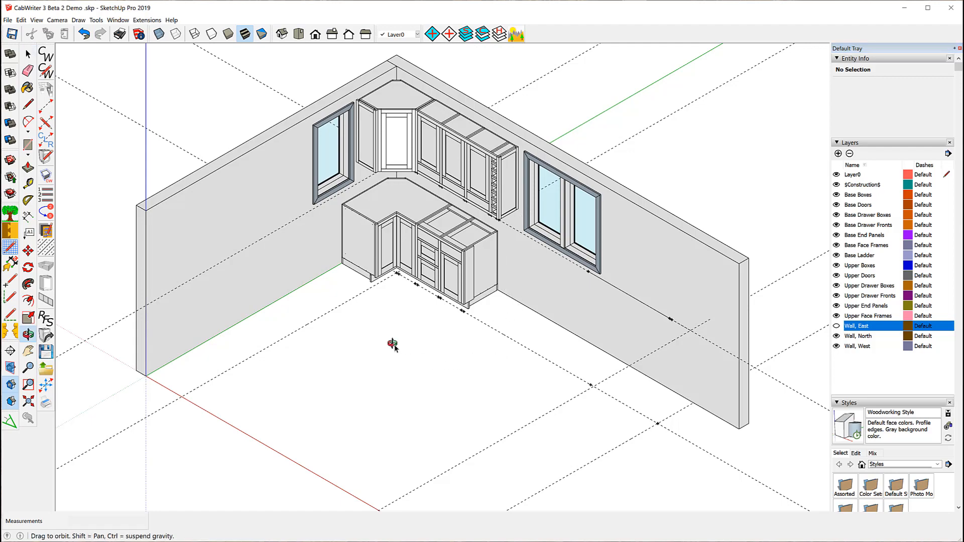
pyautogui.moveTo(394, 344); pyautogui.dragTo(508, 334)
pyautogui.press('space')
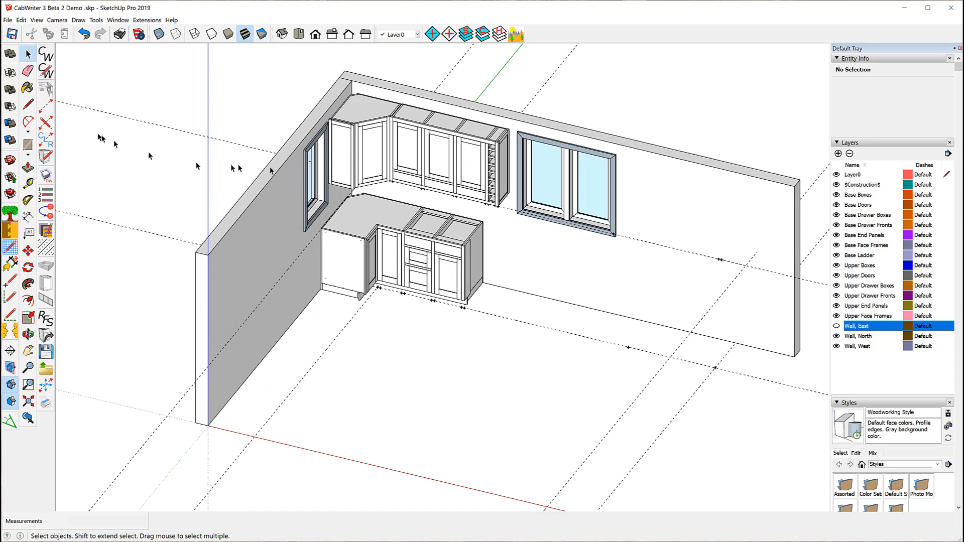
# Copy the corner base cabinet with Move Cabinet to the marked points at the east end of the base guide line.
pyautogui.click(363, 213)
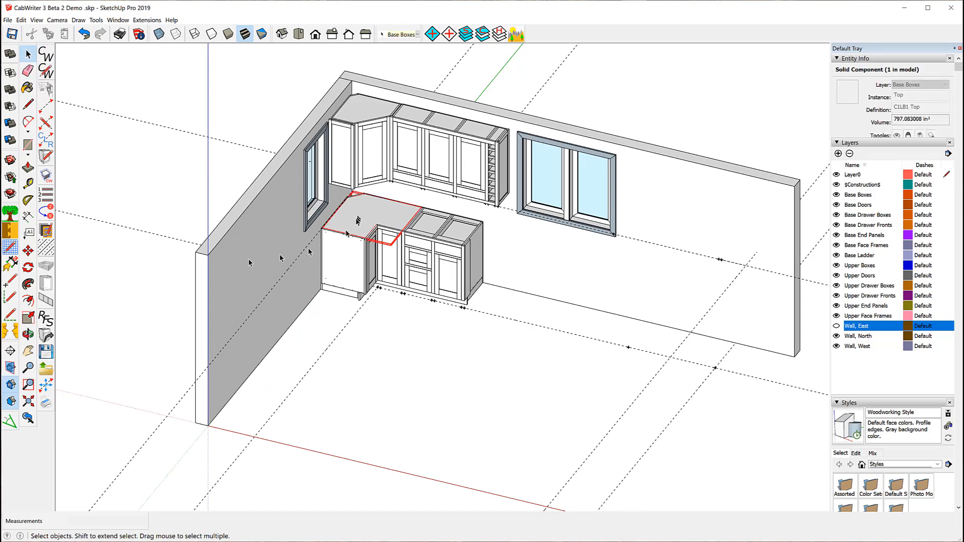
pyautogui.click(45, 386)
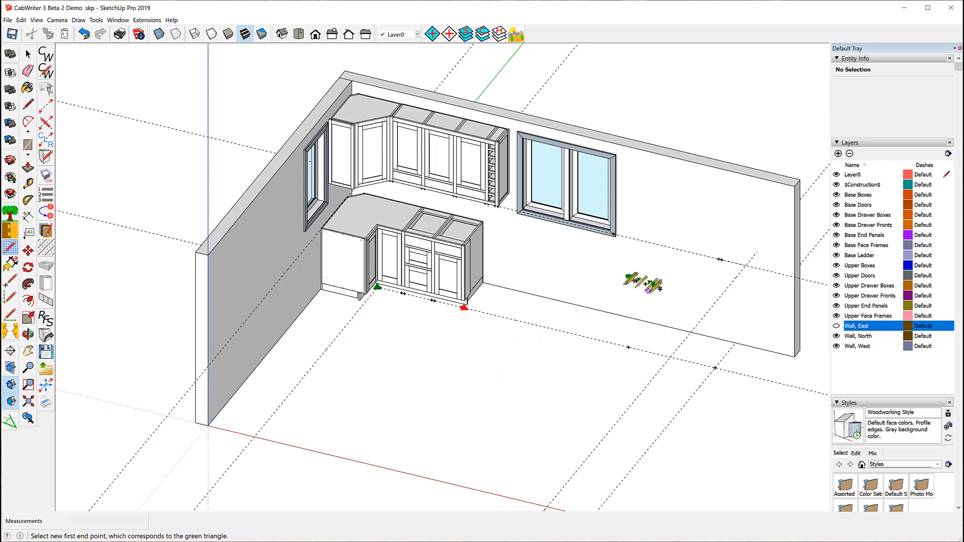
pyautogui.click(628, 346)
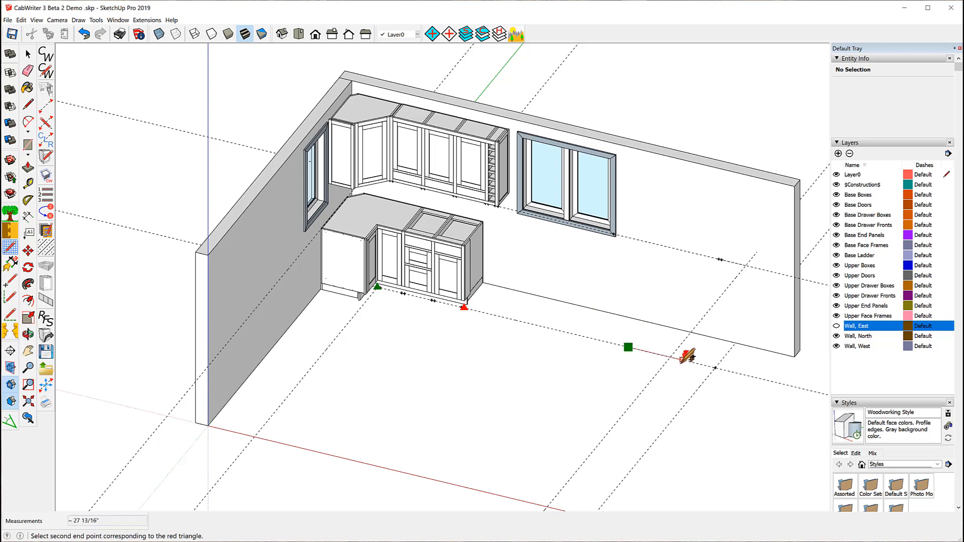
pyautogui.click(685, 361)
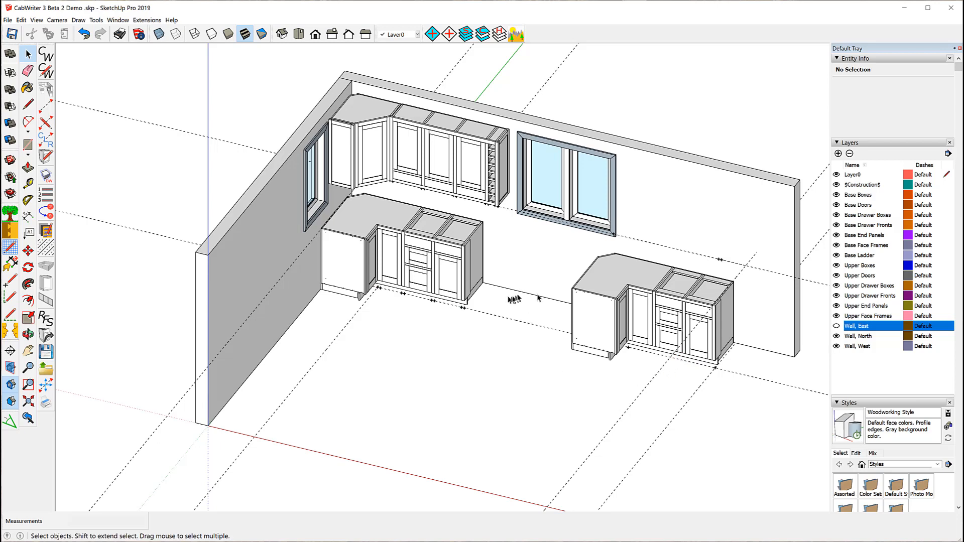
# Mirror the copied corner base cabinet using the cabinet's stored defaults, and check its new orientation.
pyautogui.click(611, 280)
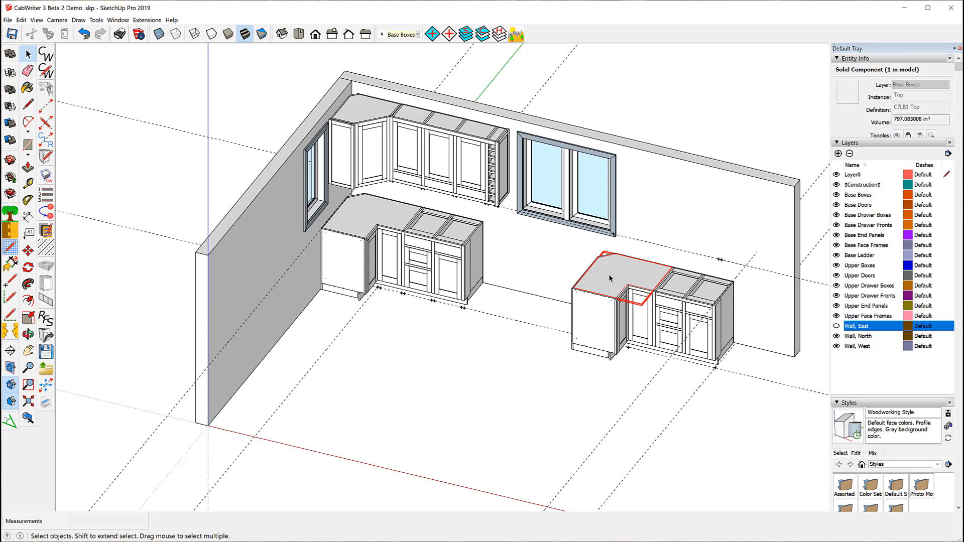
pyautogui.rightClick(609, 279)
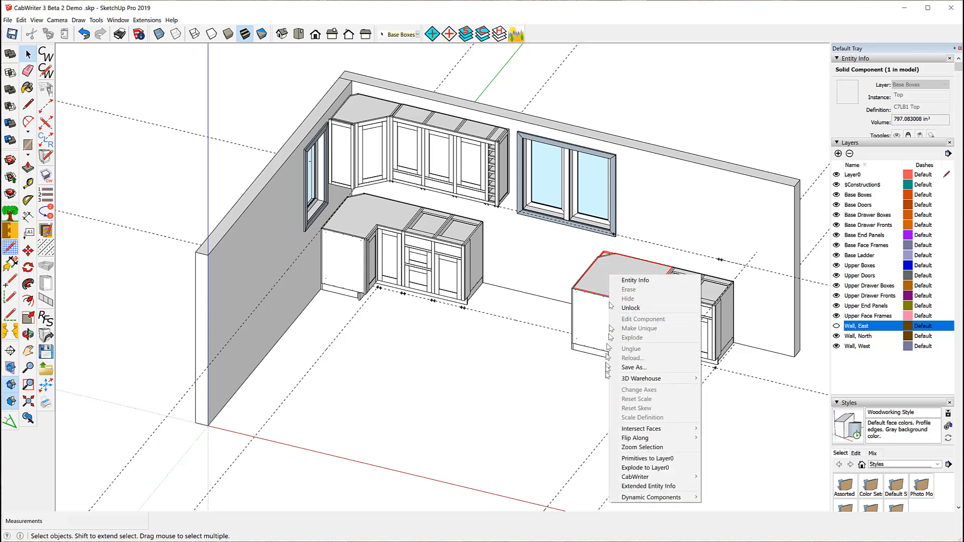
pyautogui.moveTo(647, 479)
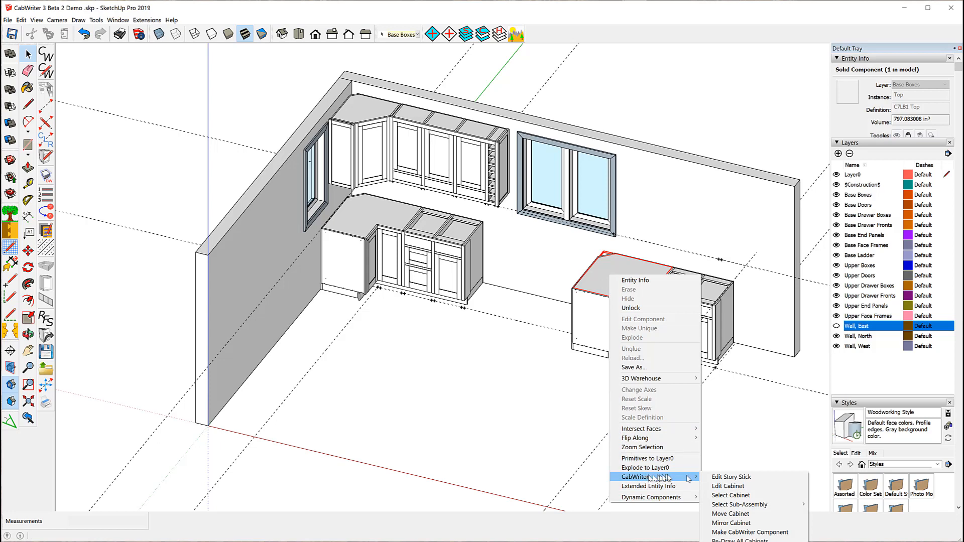
pyautogui.click(765, 523)
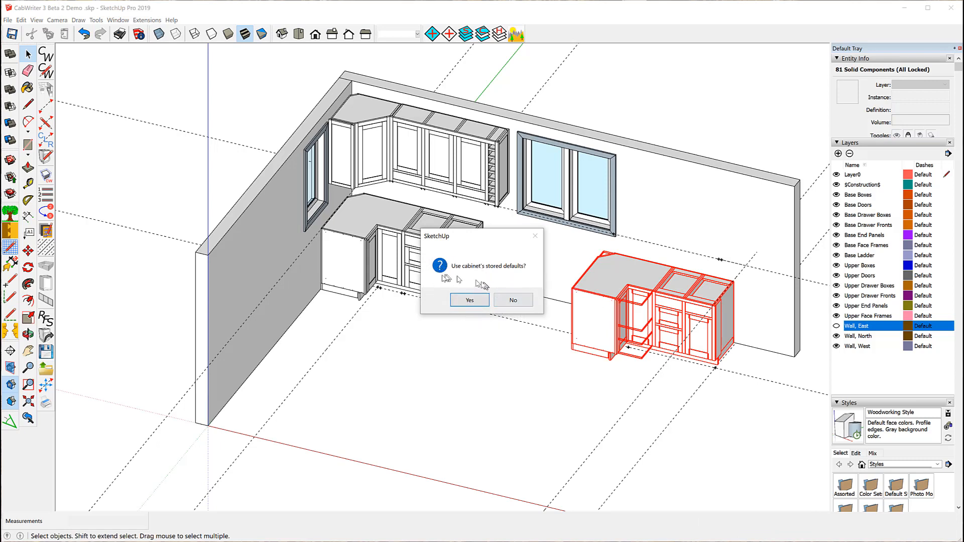
pyautogui.click(469, 302)
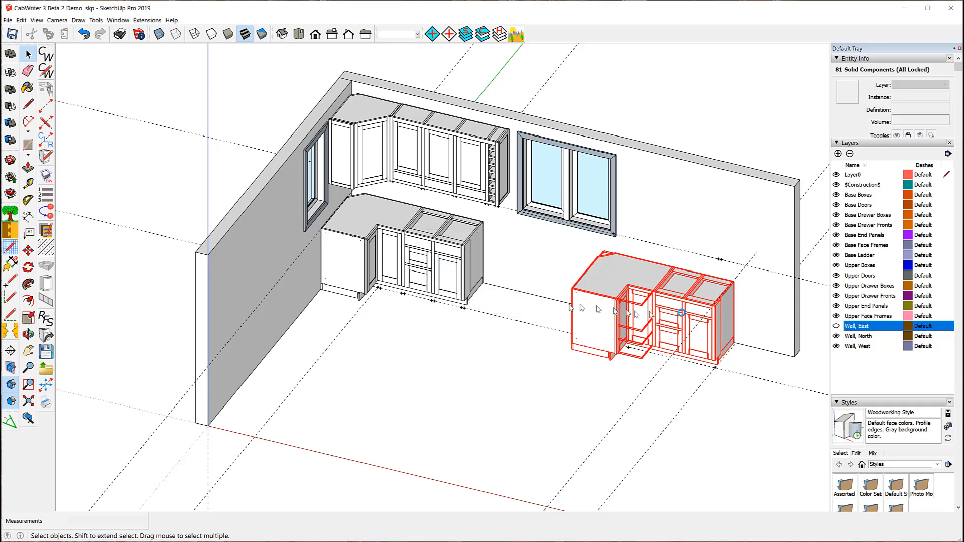
pyautogui.click(525, 300)
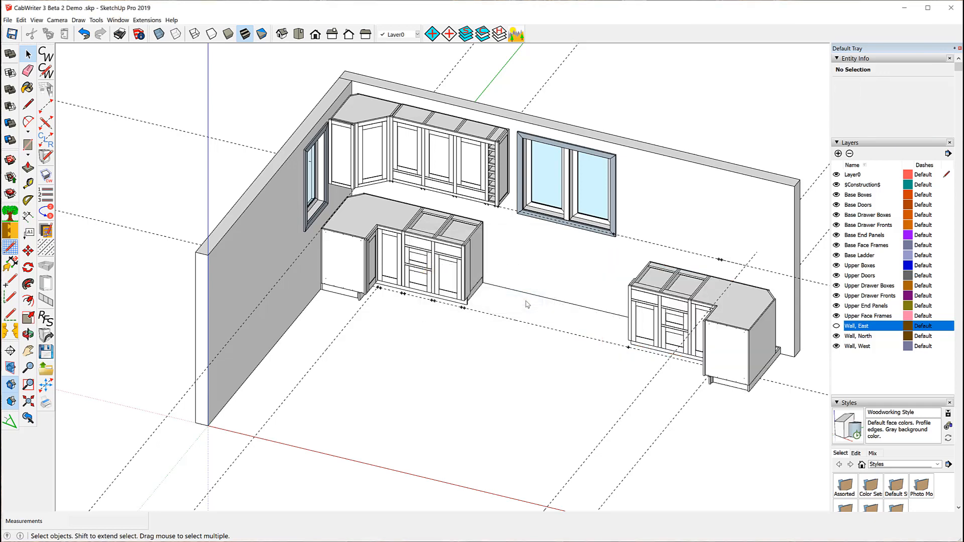
pyautogui.moveTo(448, 366); pyautogui.dragTo(640, 301, button='middle')
pyautogui.press('o')
pyautogui.moveTo(663, 305); pyautogui.dragTo(461, 389)
pyautogui.press('space')
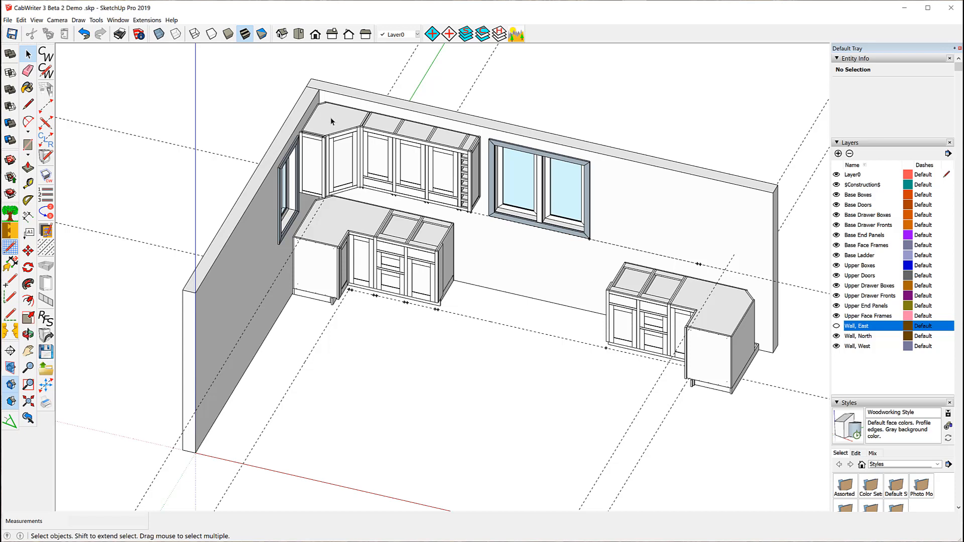
# Copy the wide upper cabinet with Move Cabinet to the marked points on the upper guide line east of the north wall's window.
pyautogui.click(414, 138)
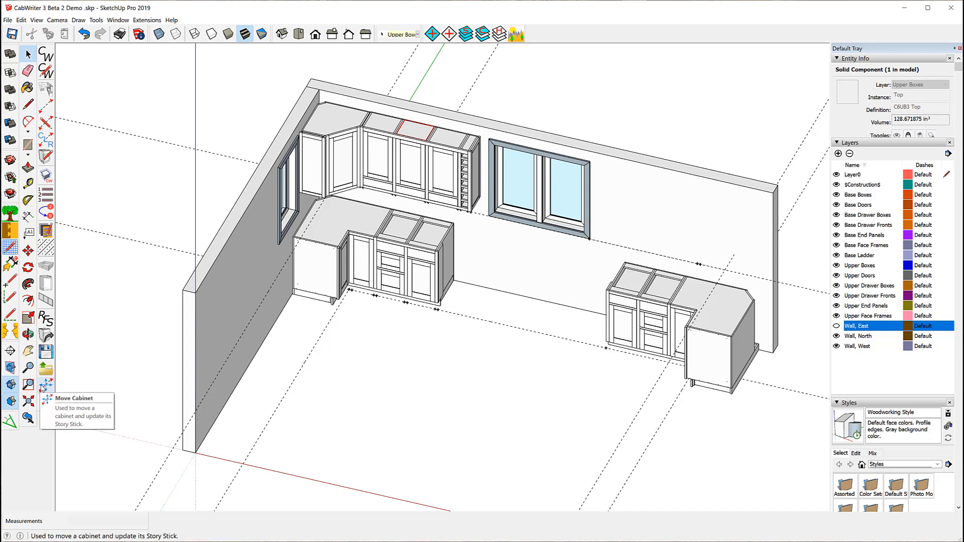
pyautogui.click(44, 386)
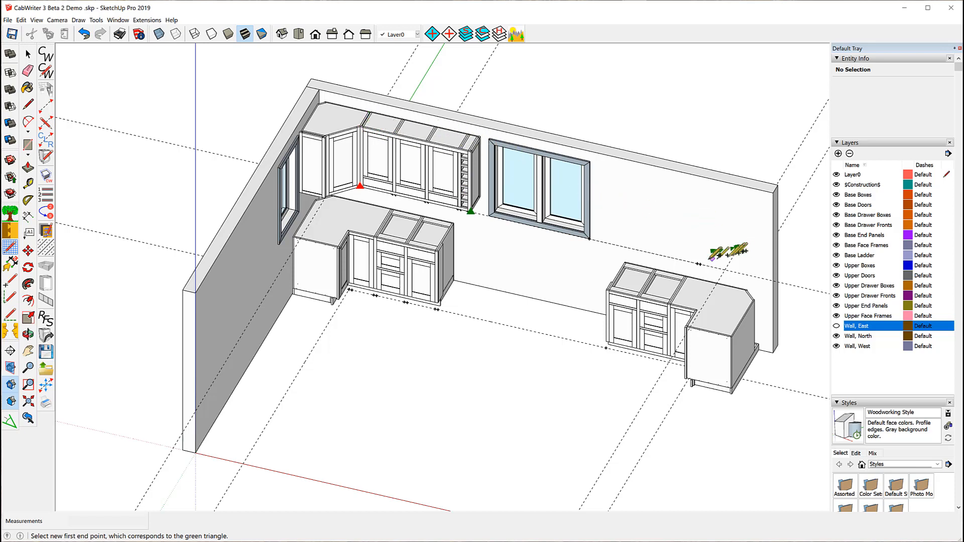
pyautogui.click(700, 264)
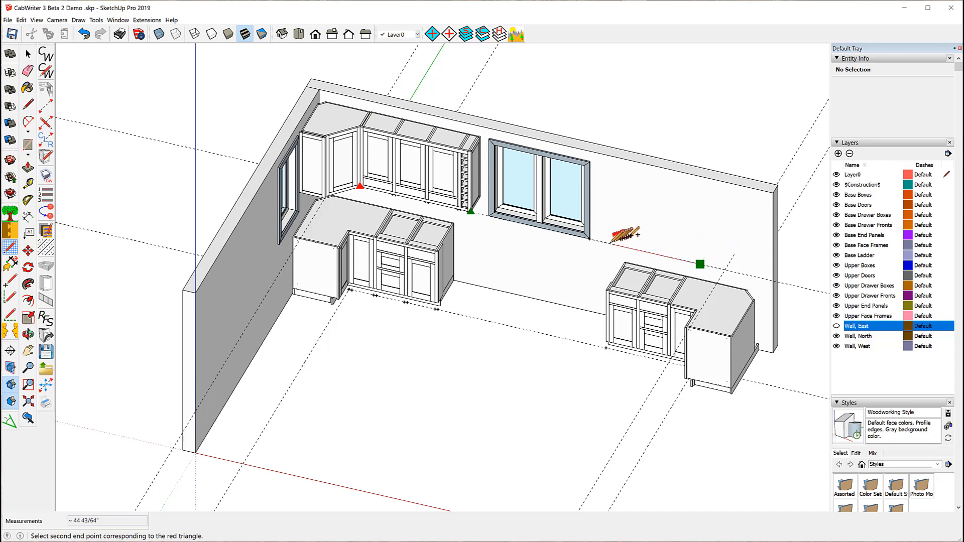
pyautogui.click(610, 243)
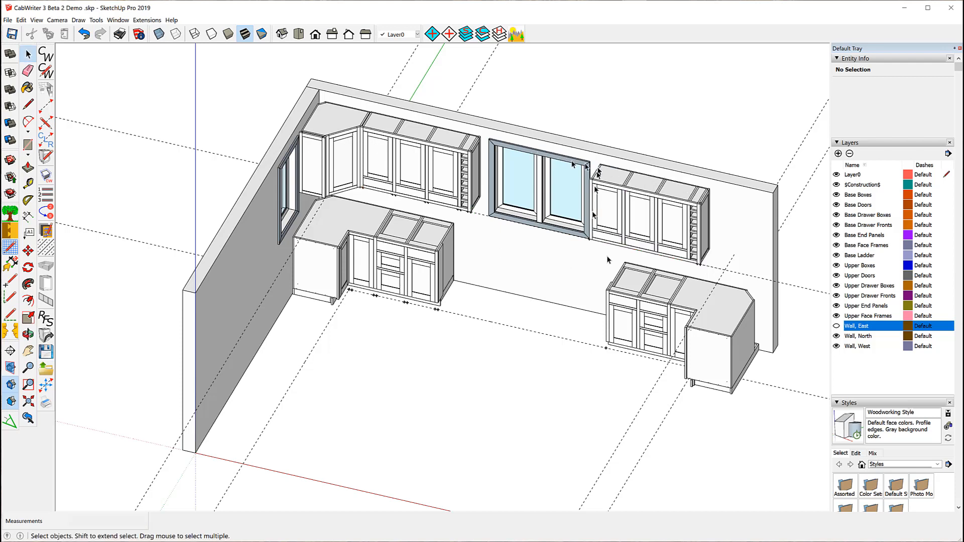
pyautogui.rightClick(334, 125)
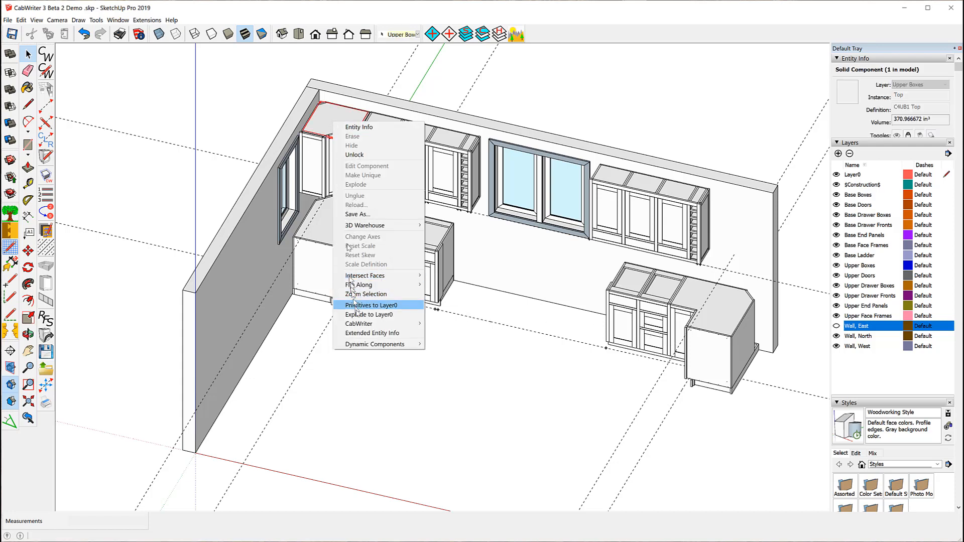
pyautogui.moveTo(368, 325)
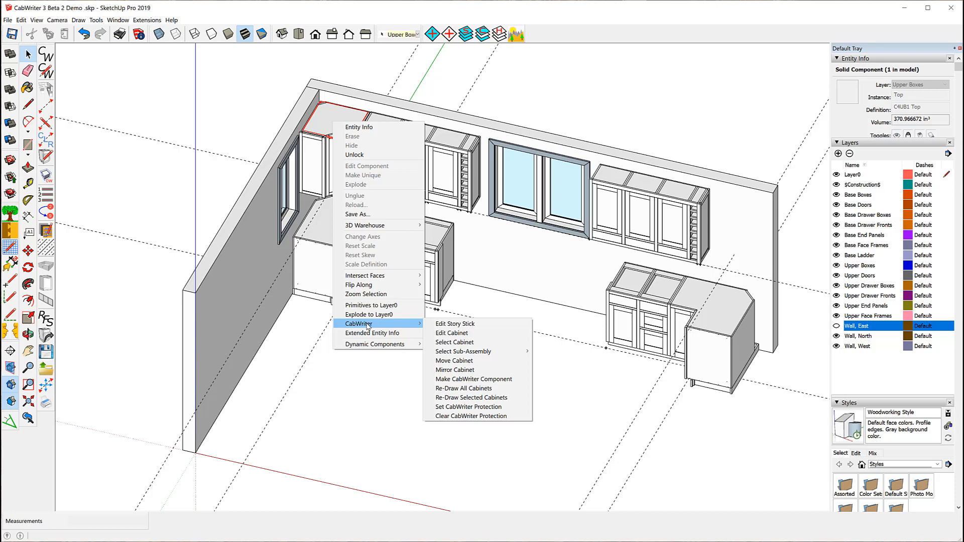
pyautogui.click(489, 94)
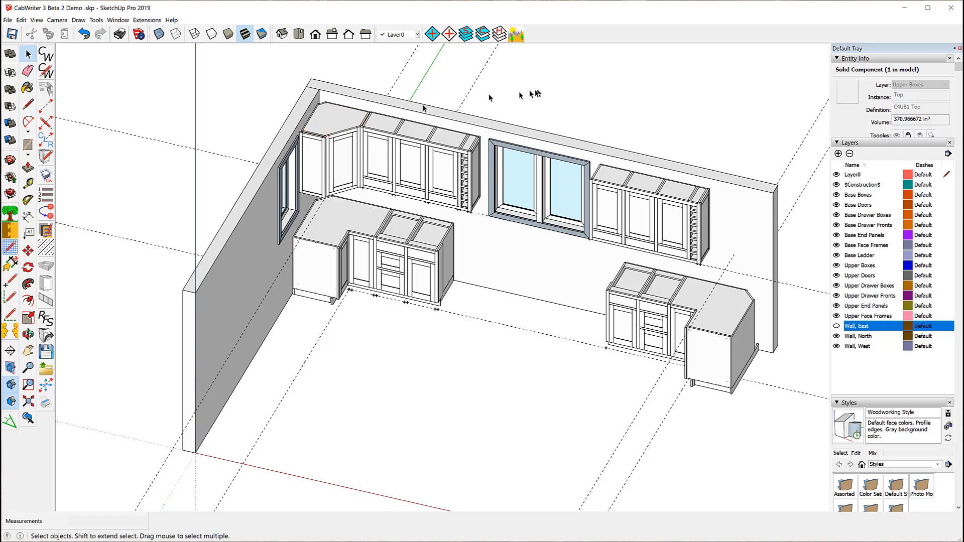
# Copy the corner upper cabinet with Move Cabinet to the marked points at the east end of the upper guide line.
pyautogui.click(323, 126)
pyautogui.click(46, 384)
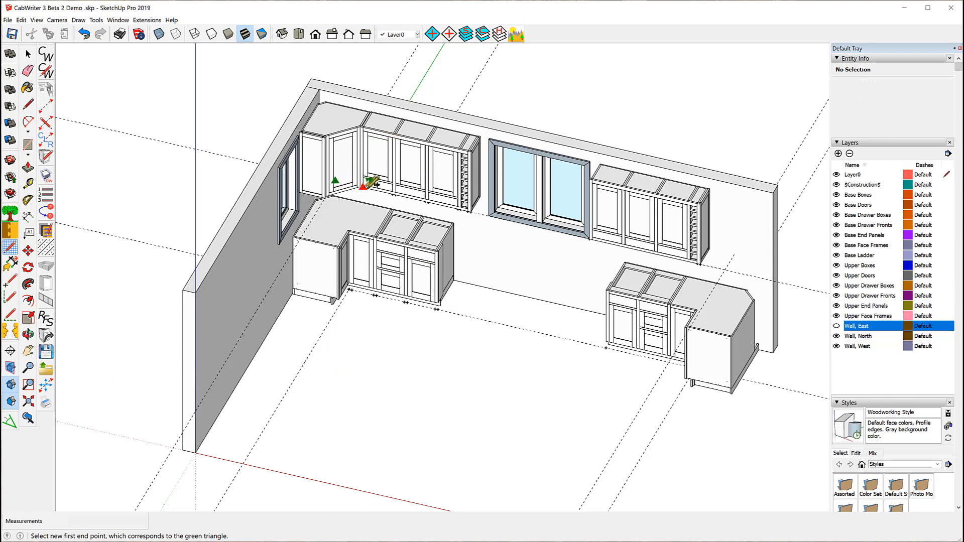
pyautogui.scroll(3, 726, 276)
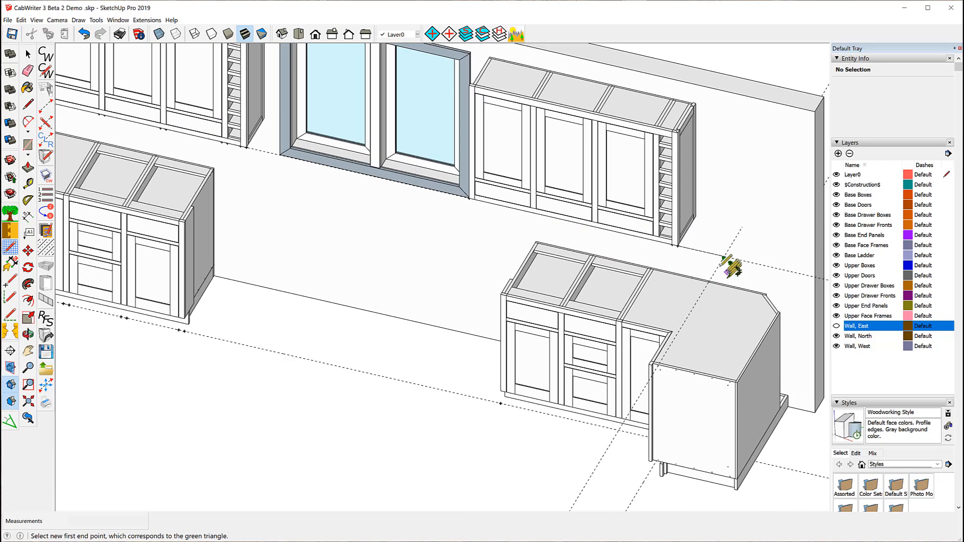
pyautogui.click(672, 244)
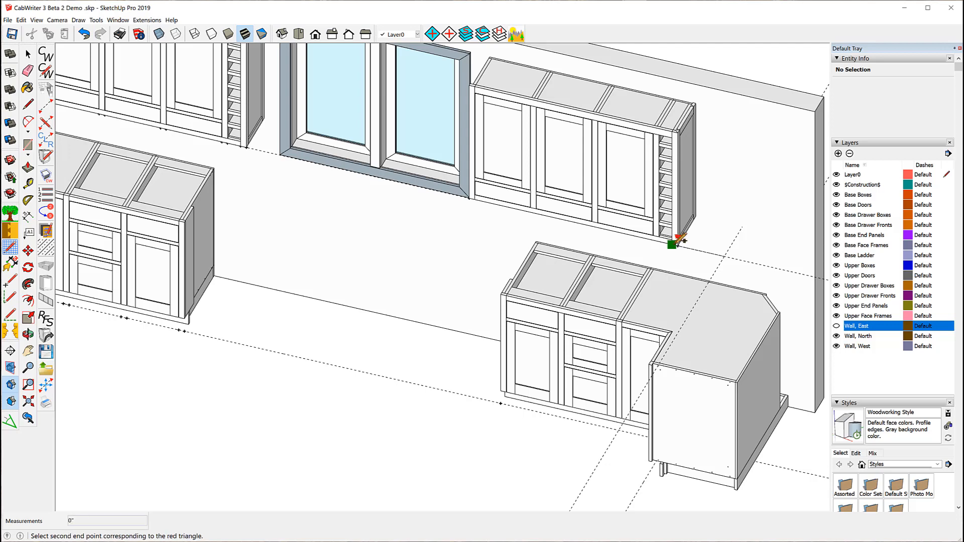
pyautogui.click(706, 251)
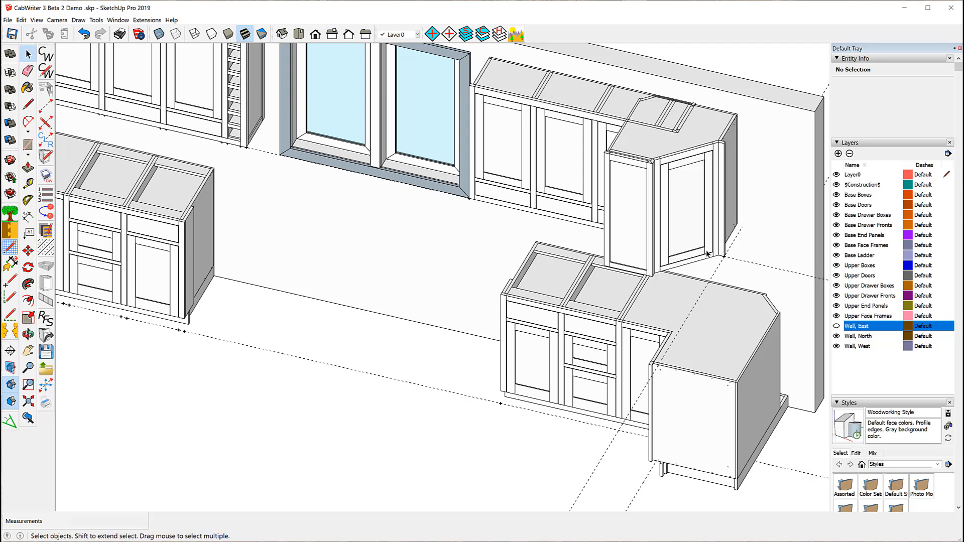
# Mirror the copied corner upper cabinet at the east end using the cabinet's stored defaults.
pyautogui.scroll(-1, 365, 266)
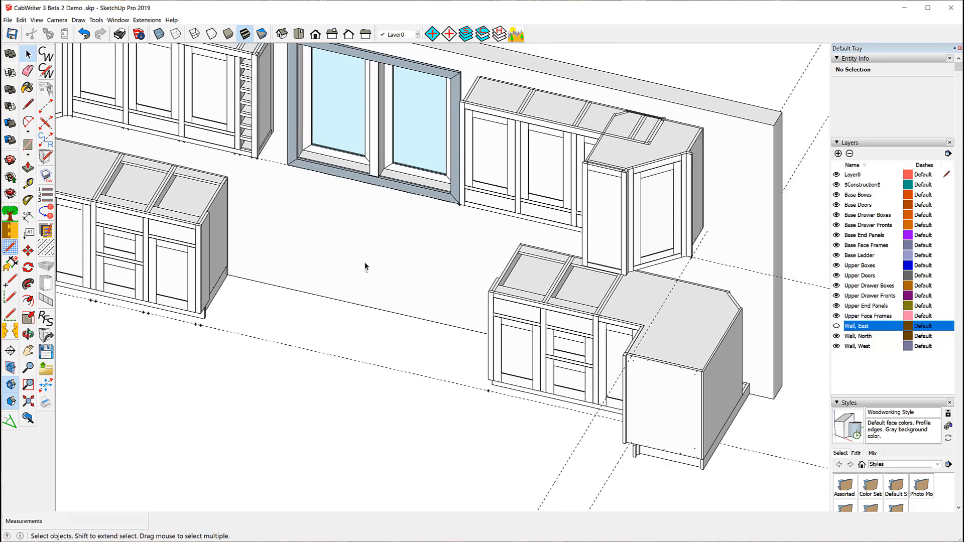
pyautogui.scroll(-2, 362, 271)
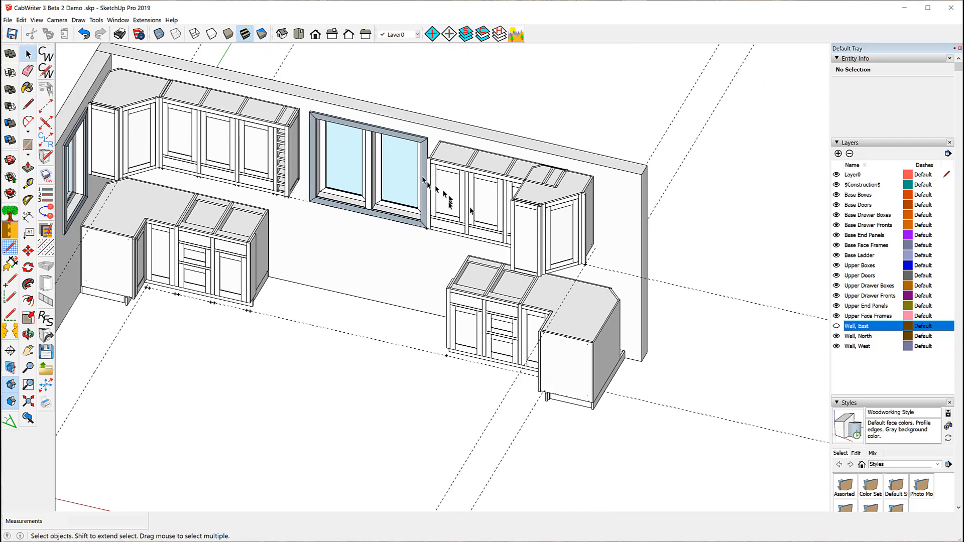
pyautogui.click(535, 201)
pyautogui.rightClick(534, 199)
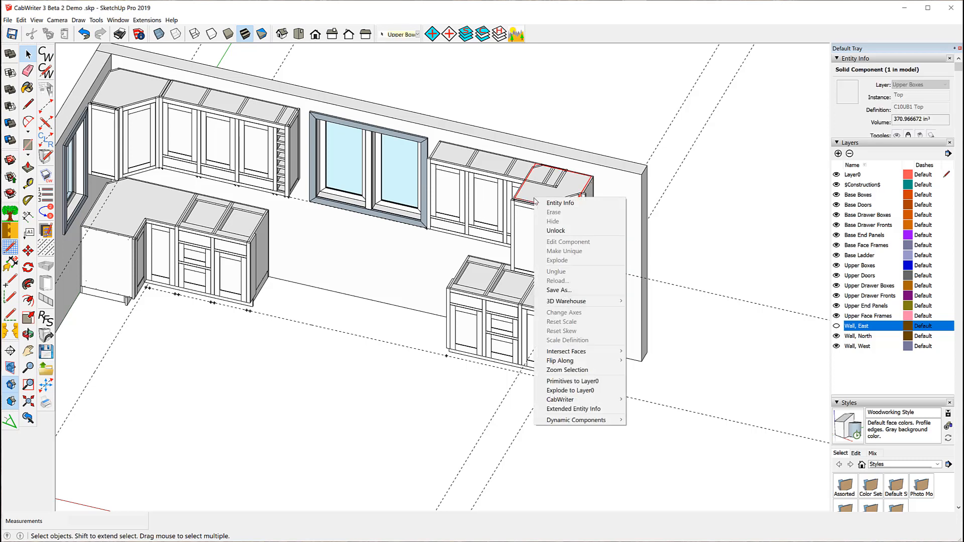
pyautogui.moveTo(577, 401)
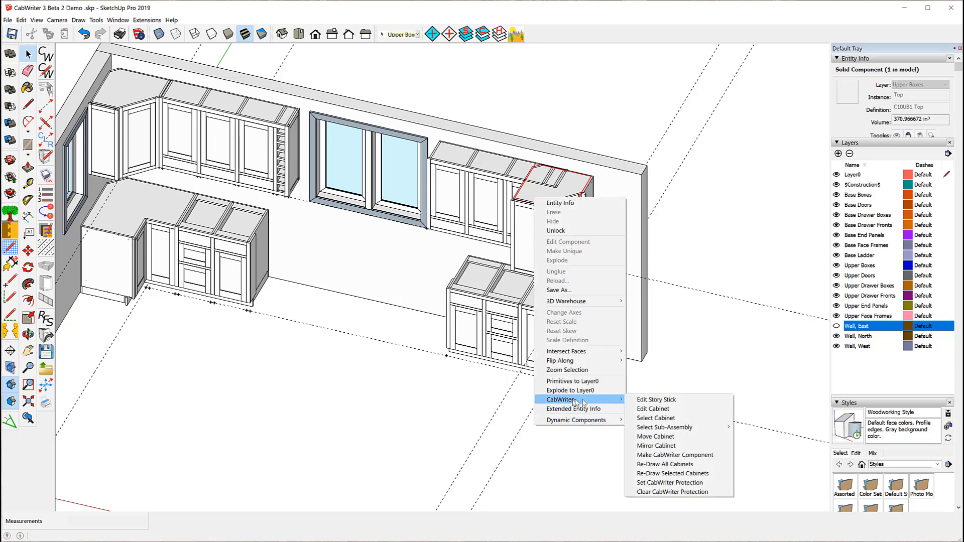
pyautogui.click(649, 448)
pyautogui.click(460, 302)
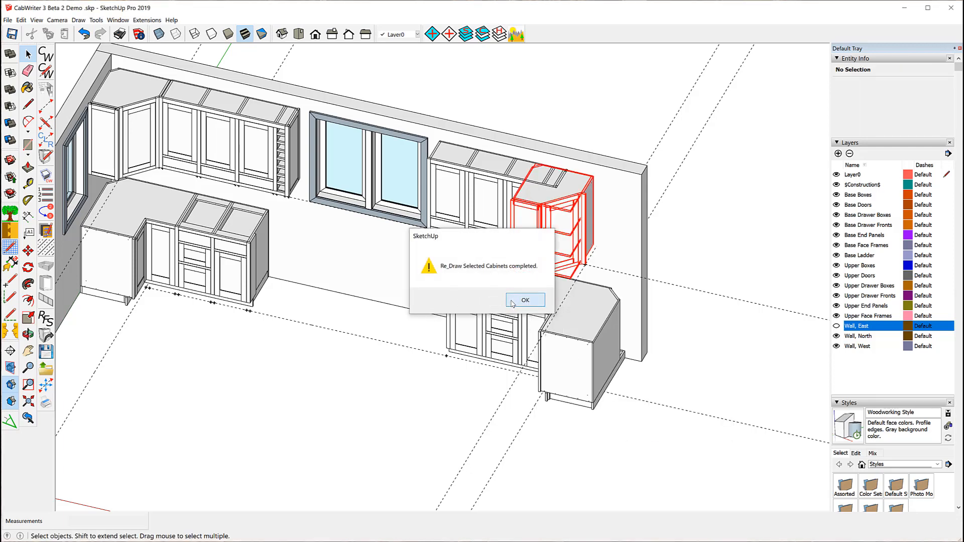
pyautogui.click(524, 300)
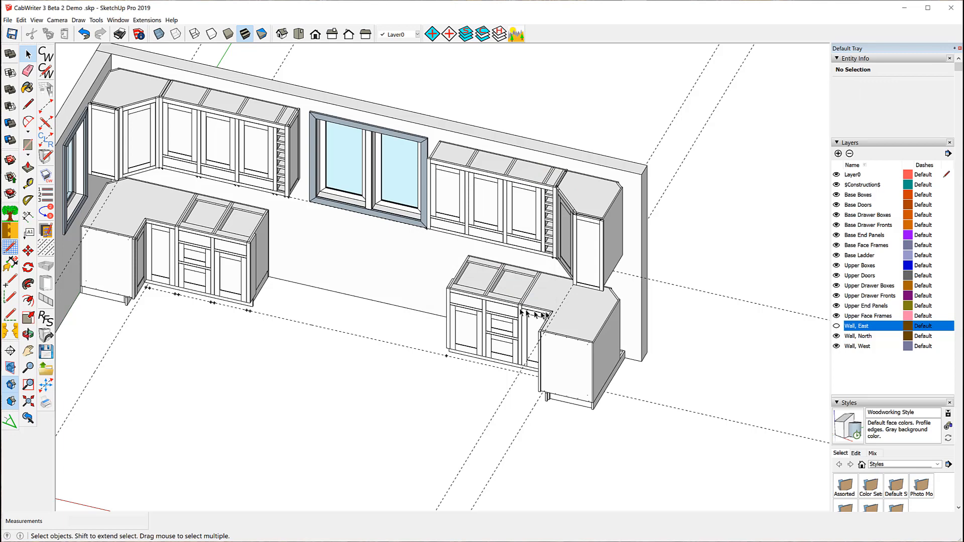
# Mirror the copied wide upper cabinet east of the window using the cabinet's stored defaults.
pyautogui.click(529, 172)
pyautogui.rightClick(526, 173)
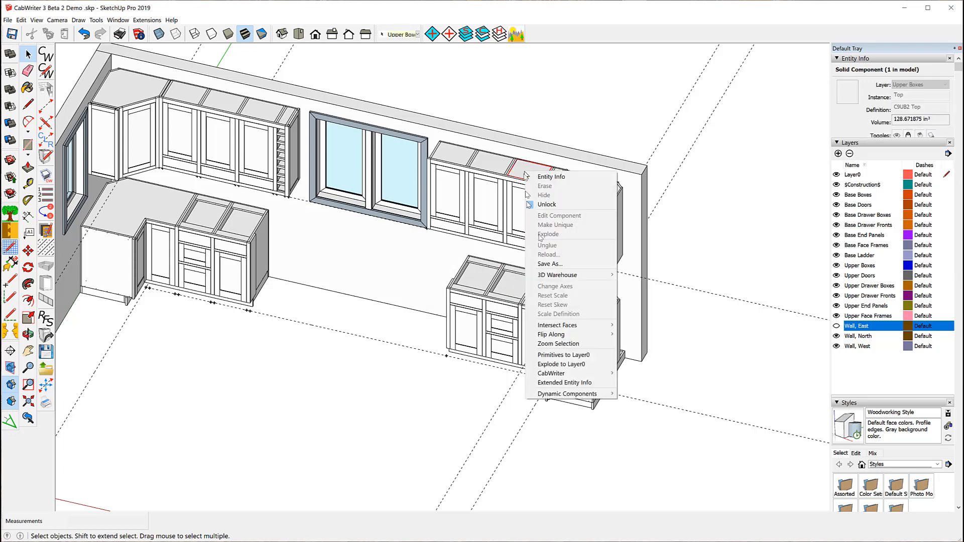
pyautogui.moveTo(561, 374)
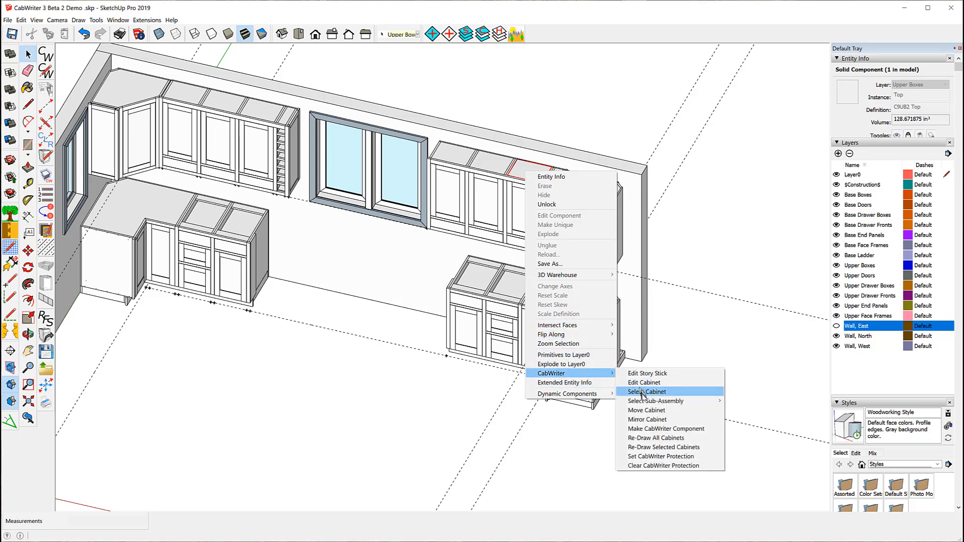
pyautogui.click(645, 420)
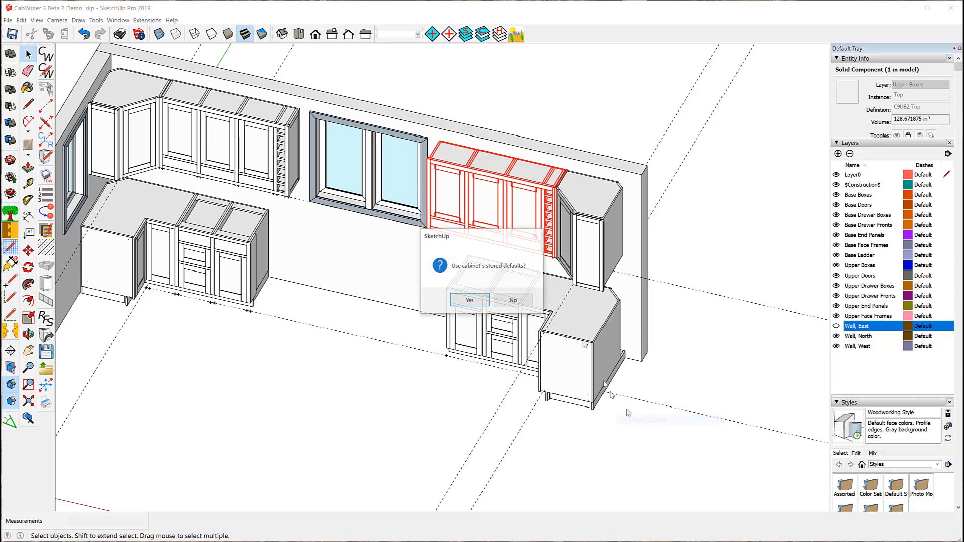
pyautogui.click(469, 301)
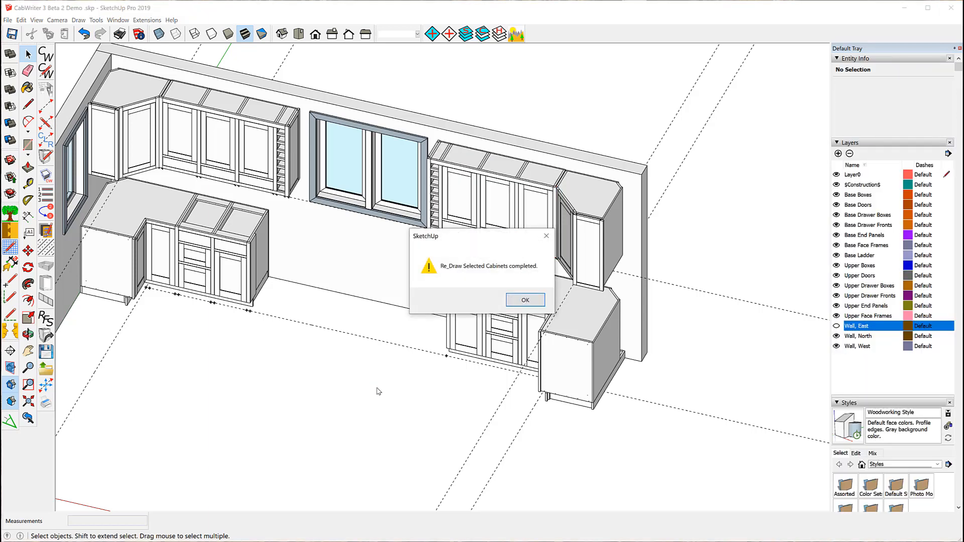
pyautogui.click(526, 300)
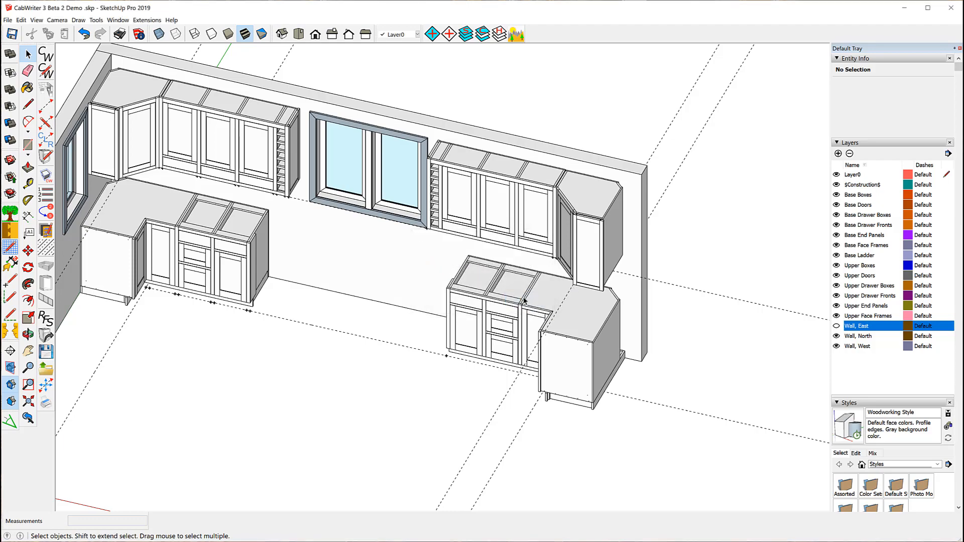
# Check the mirrored layout from a lower angle, comparing the copied corner upper cabinet with the original cabinets.
pyautogui.moveTo(398, 269); pyautogui.dragTo(296, 191, button='middle')
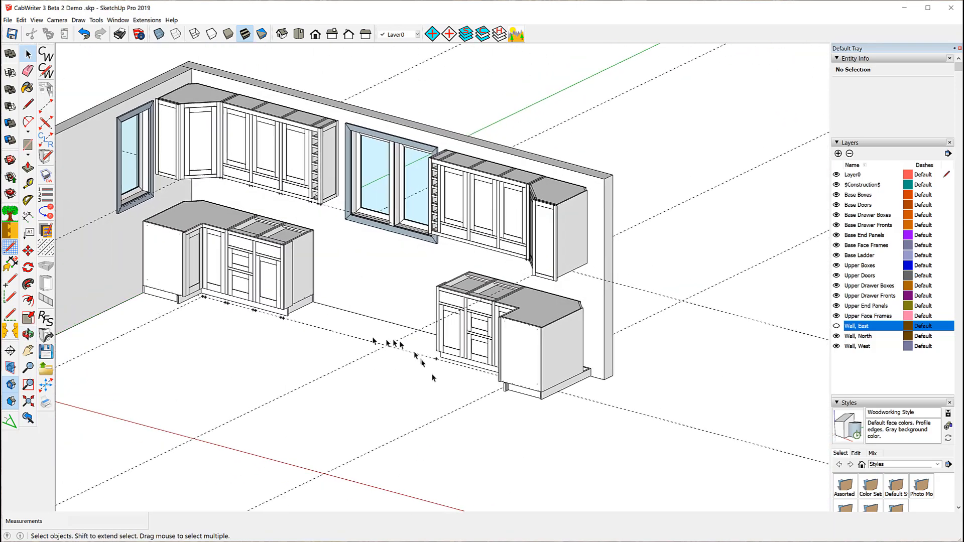
pyautogui.scroll(-2, 434, 380)
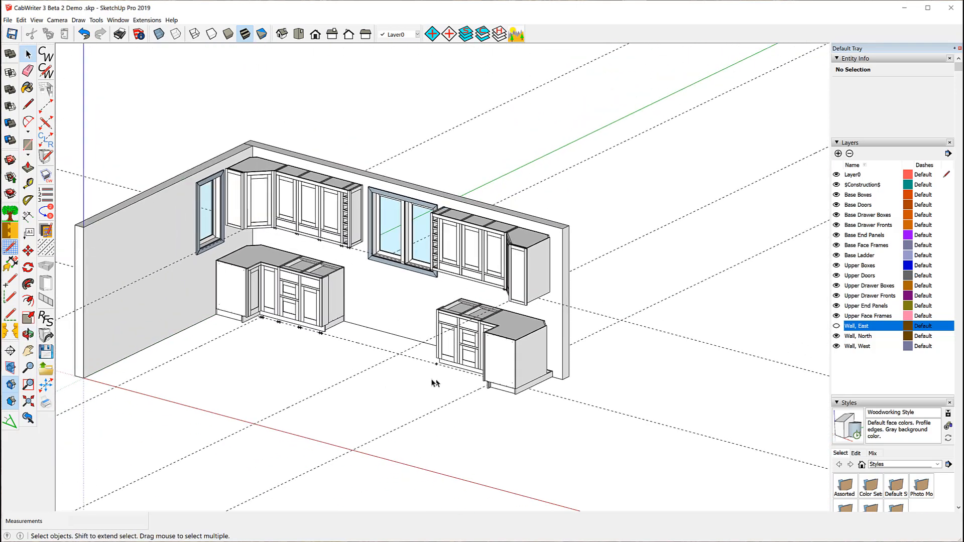
pyautogui.click(523, 241)
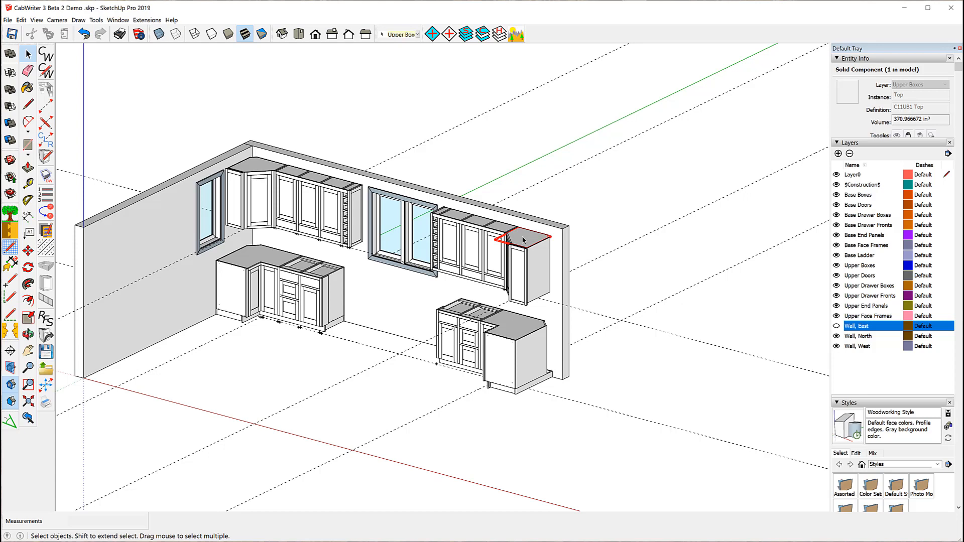
pyautogui.click(256, 167)
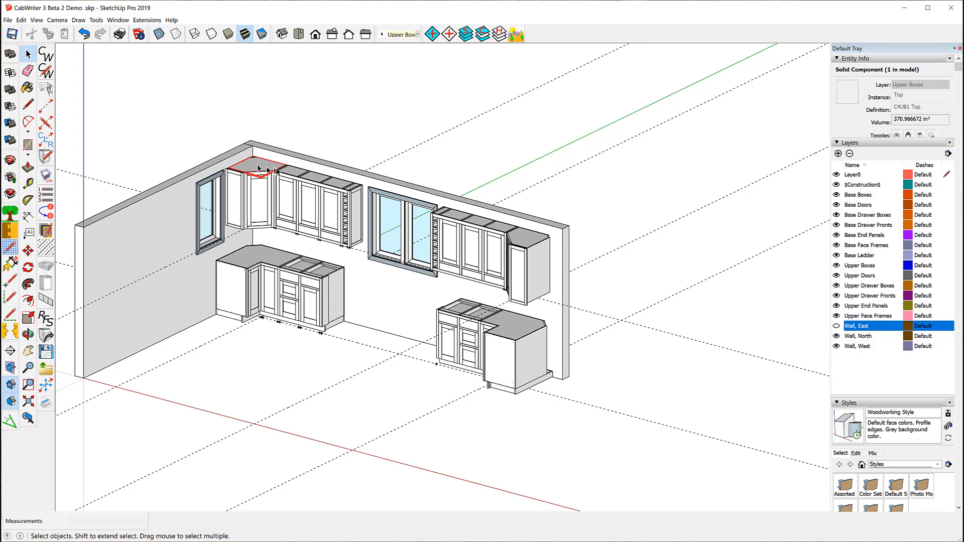
pyautogui.click(331, 187)
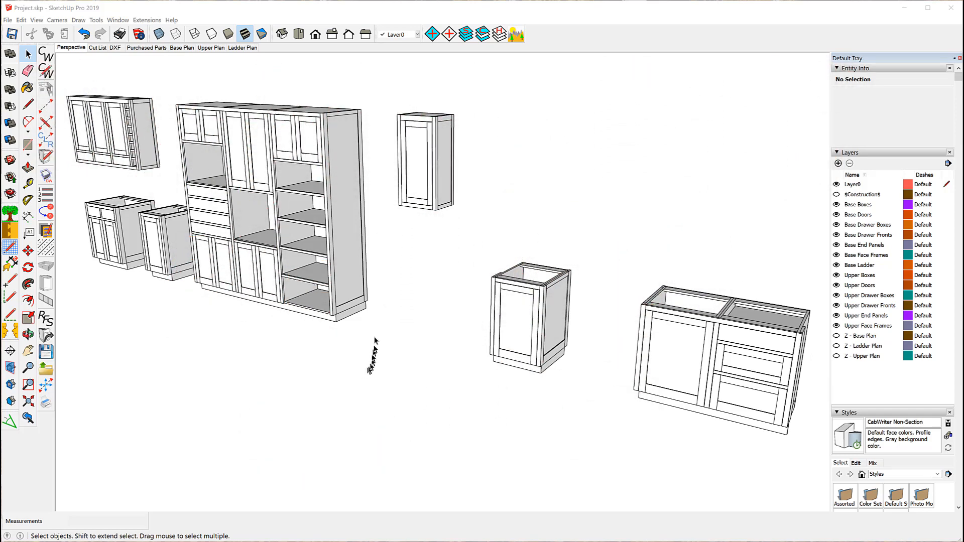
# Hide the Base Doors layer and examine the shelf pin holes inside the tall three-section cabinet.
pyautogui.scroll(-3, 384, 307)
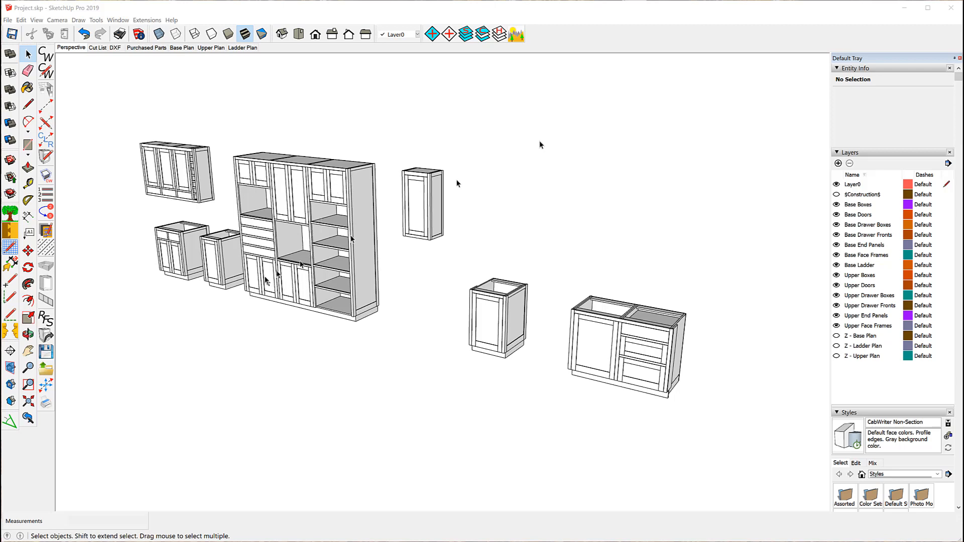
pyautogui.click(837, 214)
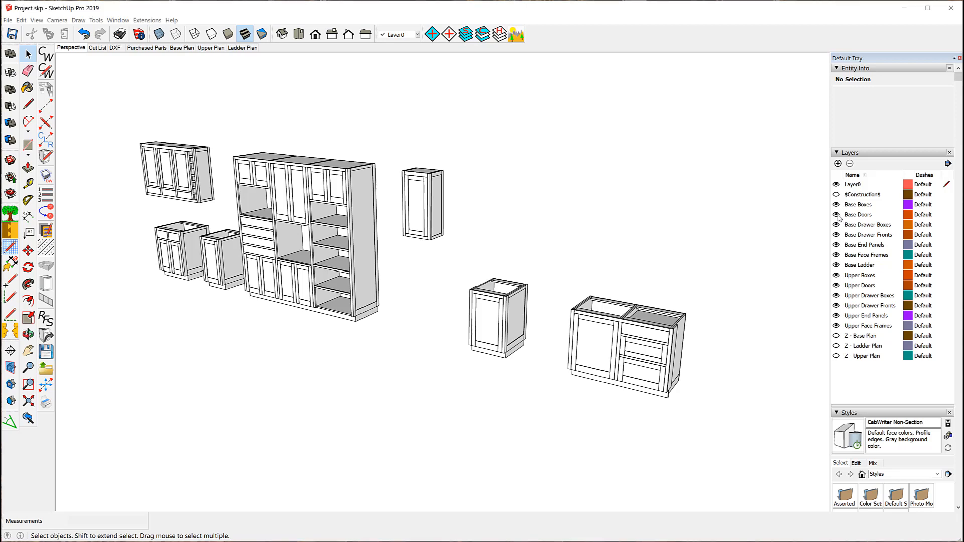
pyautogui.scroll(3, 233, 171)
pyautogui.scroll(4, 232, 171)
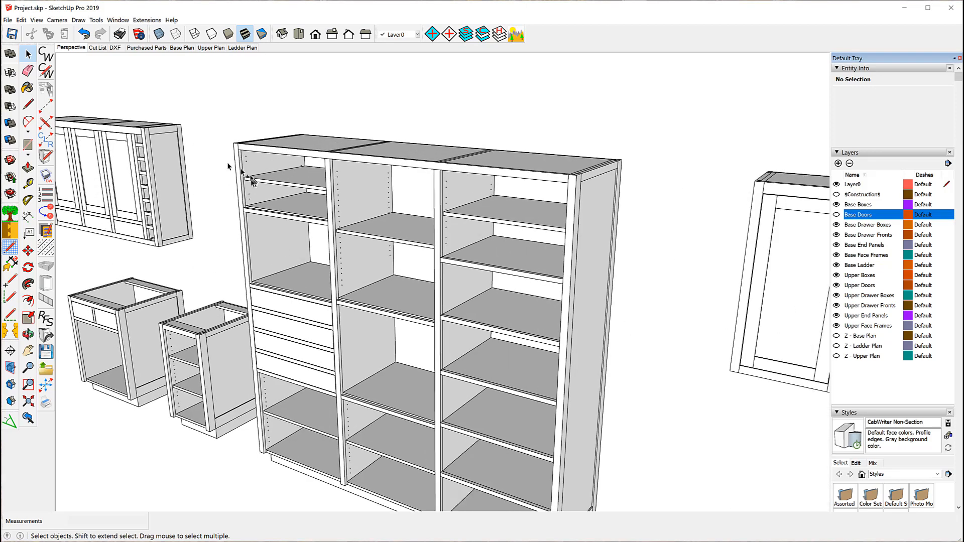
pyautogui.scroll(4, 249, 178)
pyautogui.scroll(2, 249, 178)
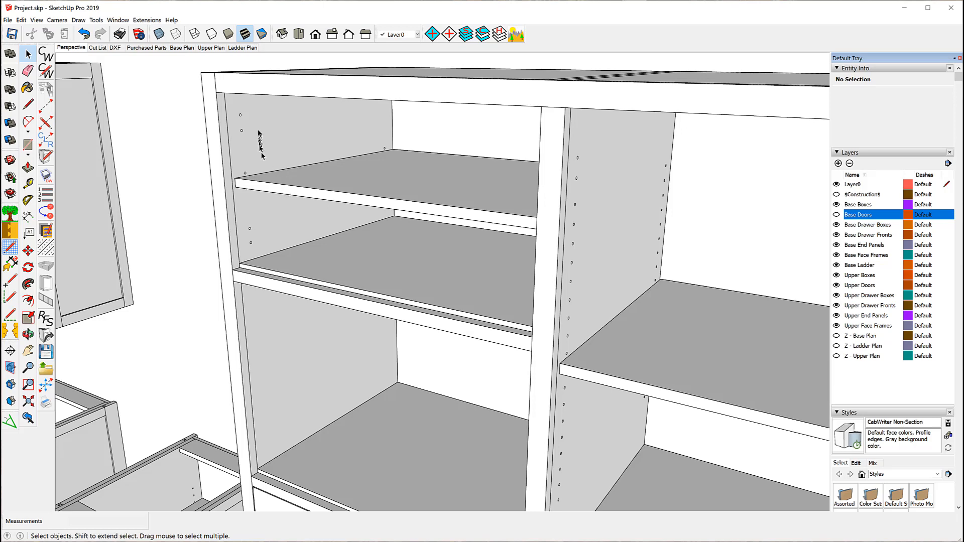
pyautogui.scroll(-6, 254, 120)
pyautogui.scroll(-2, 252, 120)
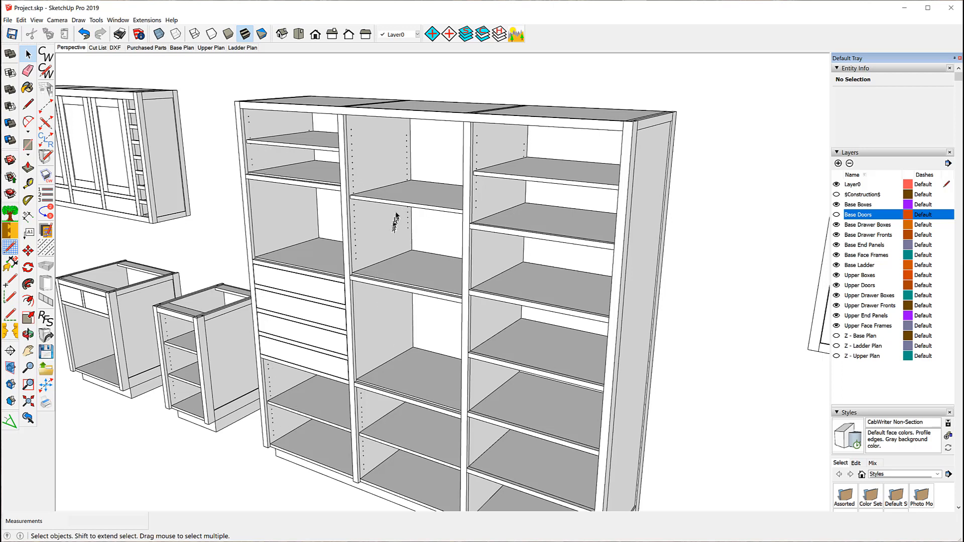
# Show the Base Doors layer again and hide the Upper Doors layer to expose the wide upper cabinet's interior.
pyautogui.click(837, 215)
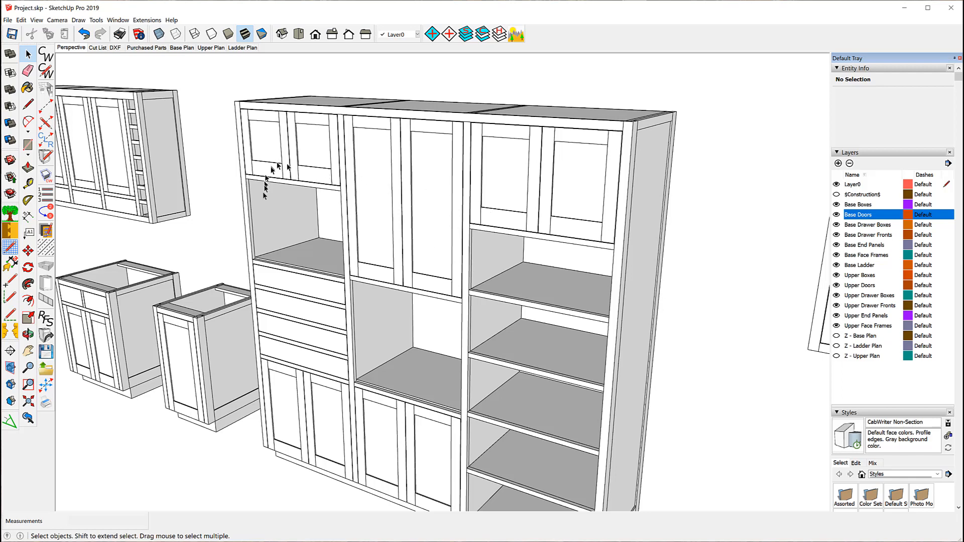
pyautogui.scroll(-4, 630, 282)
pyautogui.scroll(5, 139, 155)
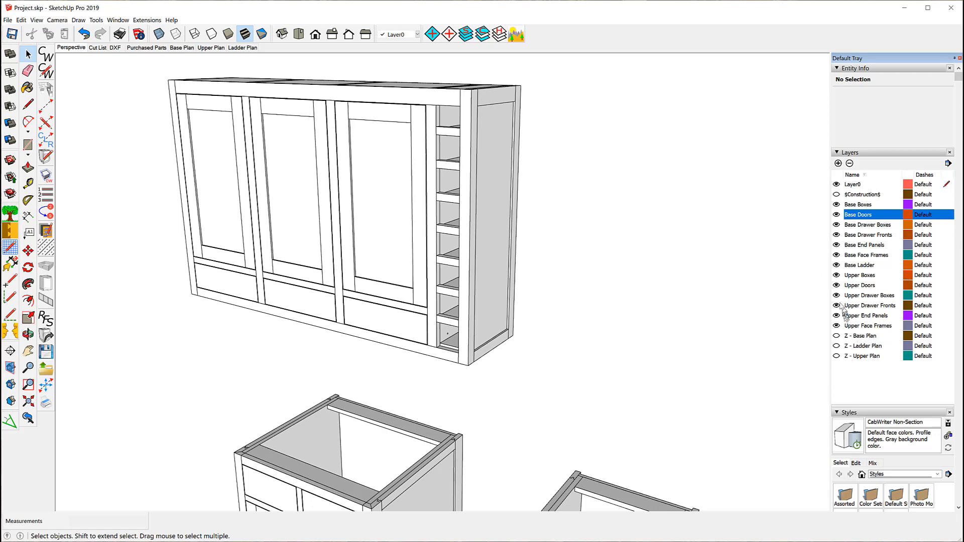
pyautogui.click(836, 285)
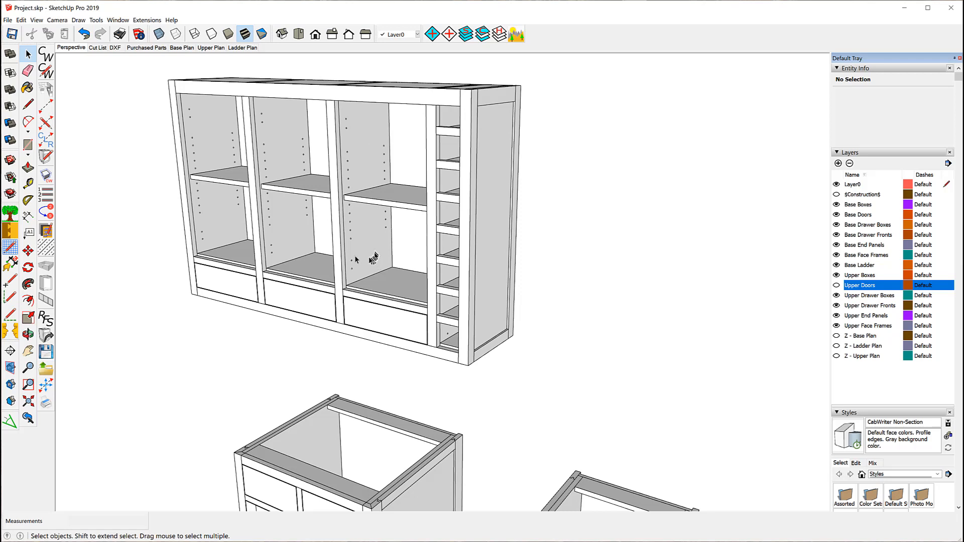
# Move the adjustable shelf in the wide upper cabinet's third section 7 inches down along the blue axis.
pyautogui.click(28, 250)
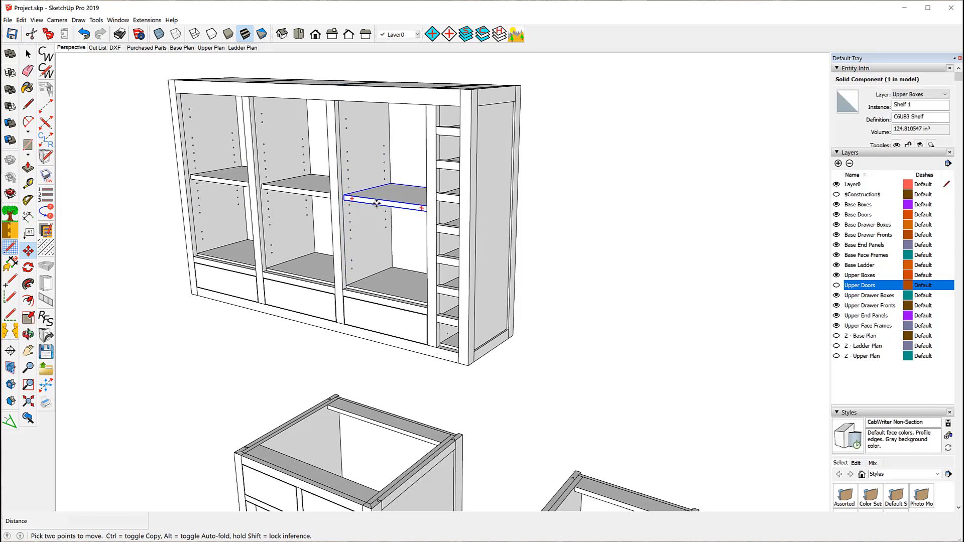
pyautogui.click(377, 203)
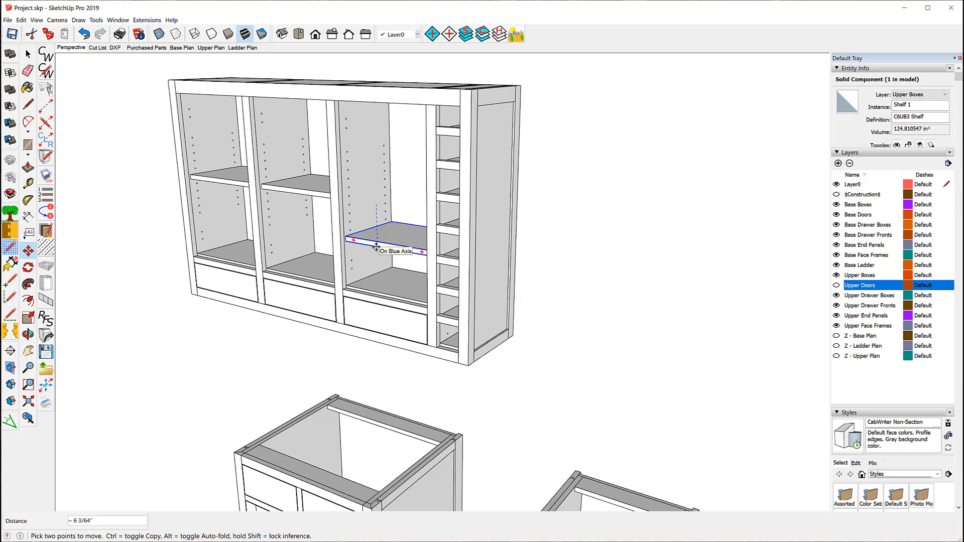
pyautogui.write('7')
pyautogui.press('Return')
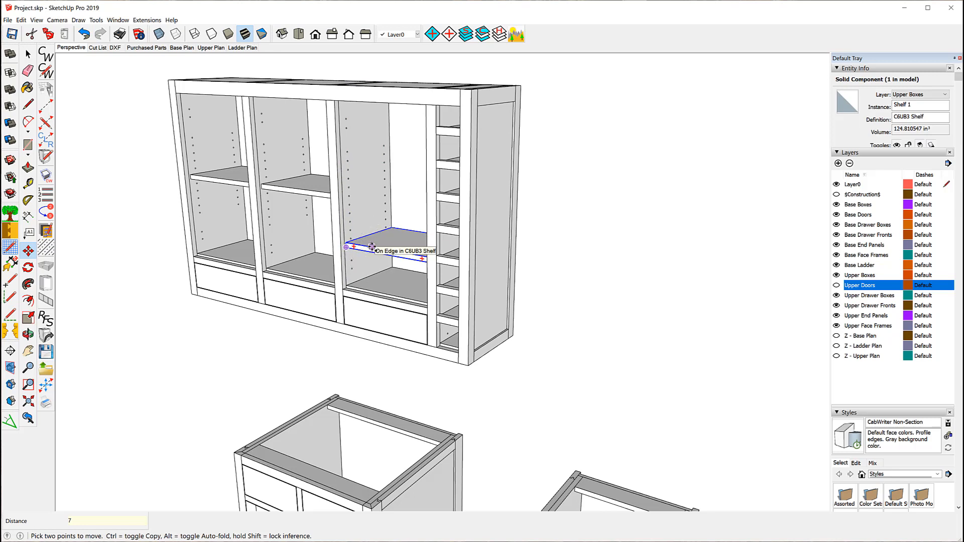
# Copy the lowered shelf upward along the blue axis twice at 5-inch spacing within the third section.
pyautogui.click(372, 246)
pyautogui.press('ctrl')
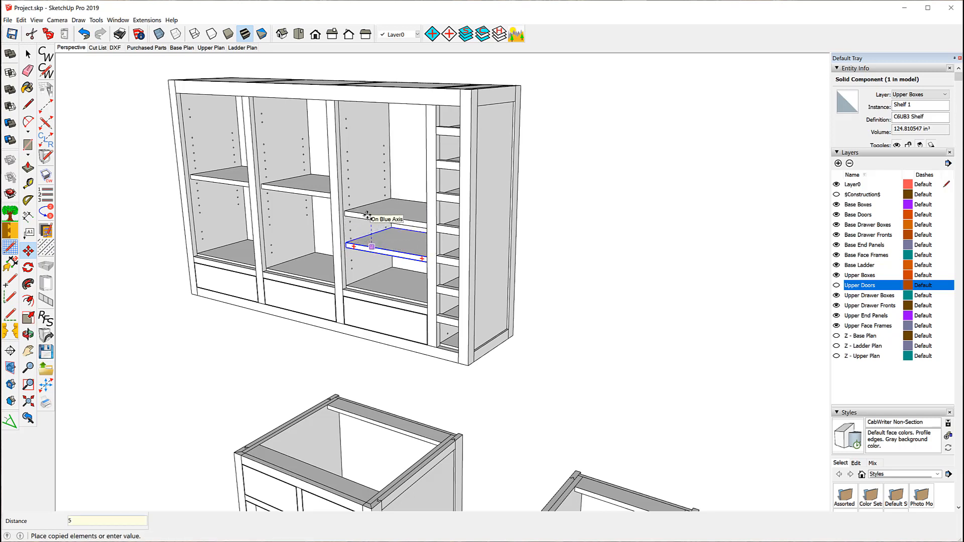
pyautogui.press('Return')
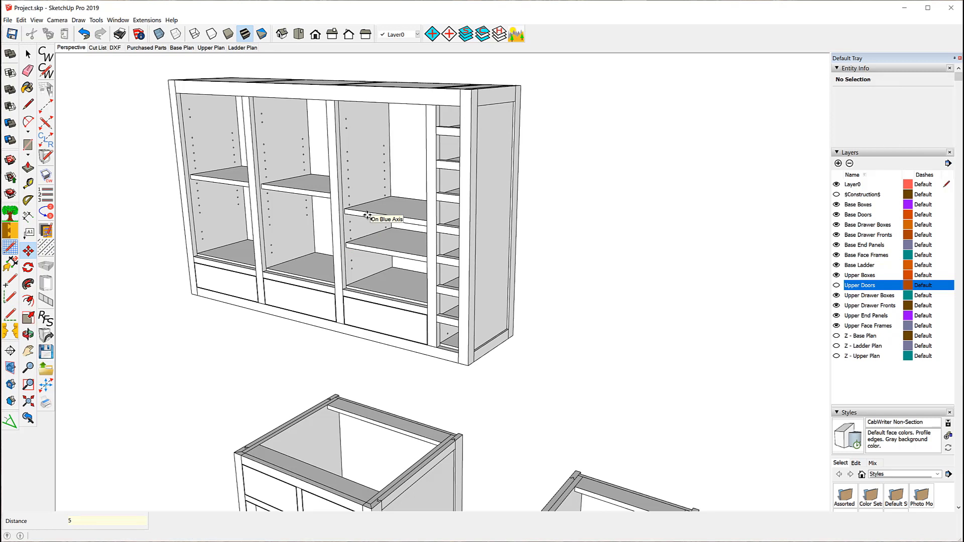
pyautogui.write('2x')
pyautogui.press('Return')
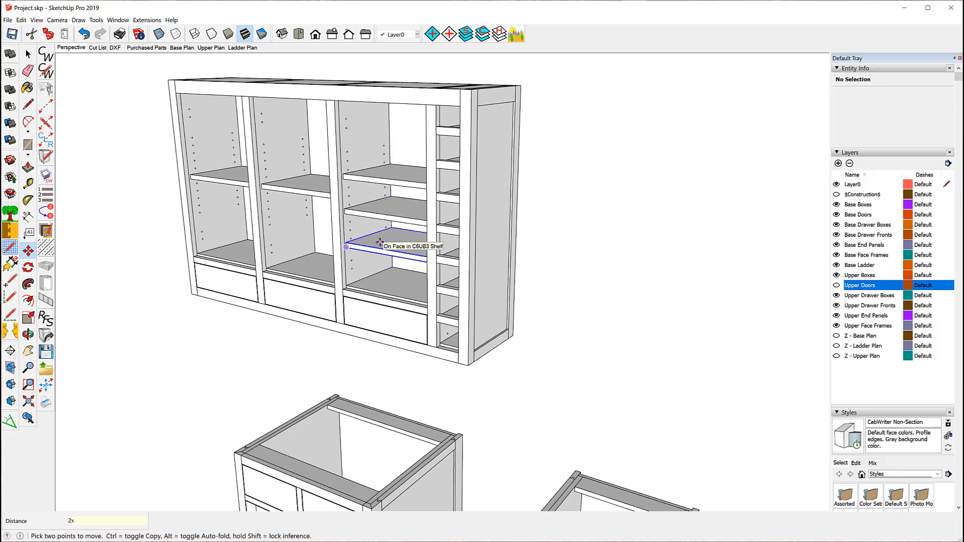
# Rename the instance of the middle adjustable shelf in the third section to Shelf 2.
pyautogui.click(28, 54)
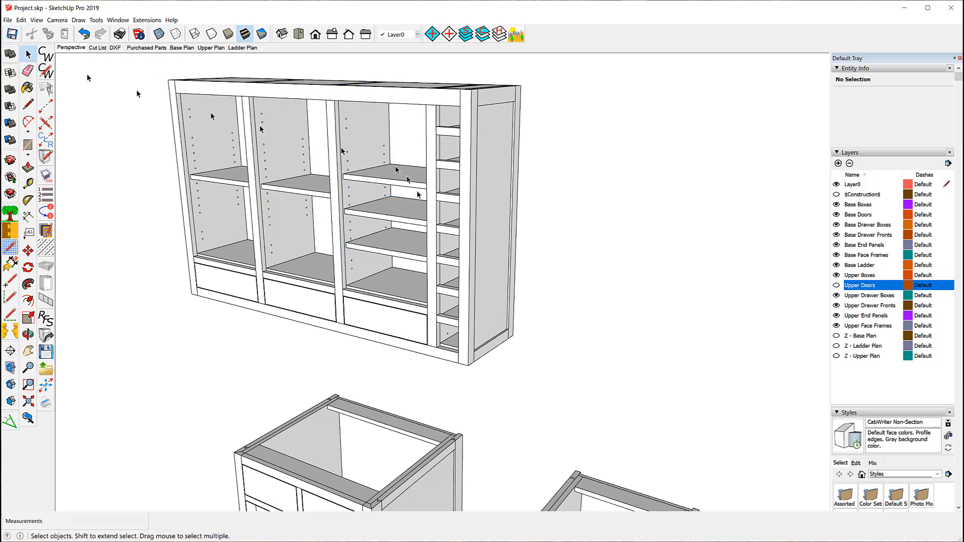
pyautogui.click(411, 242)
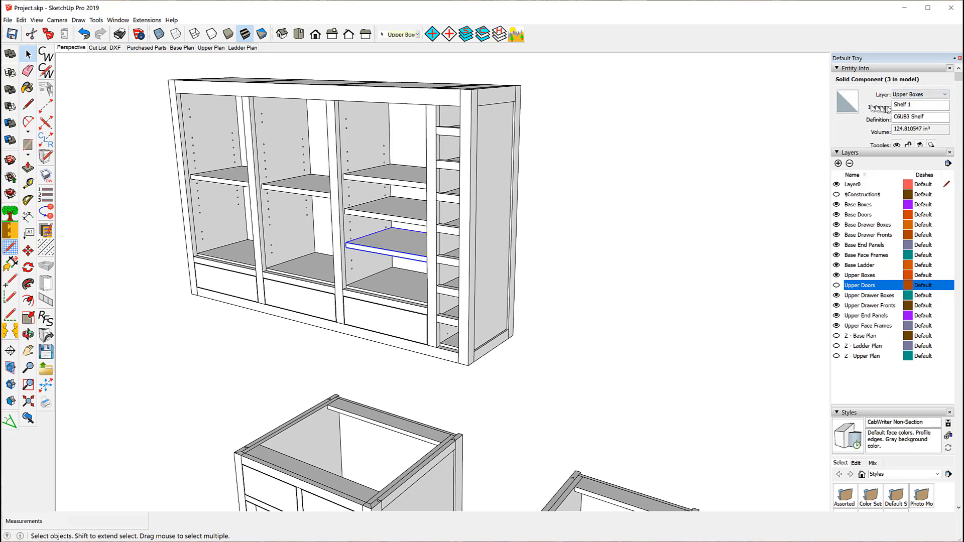
pyautogui.moveTo(387, 252); pyautogui.dragTo(402, 217)
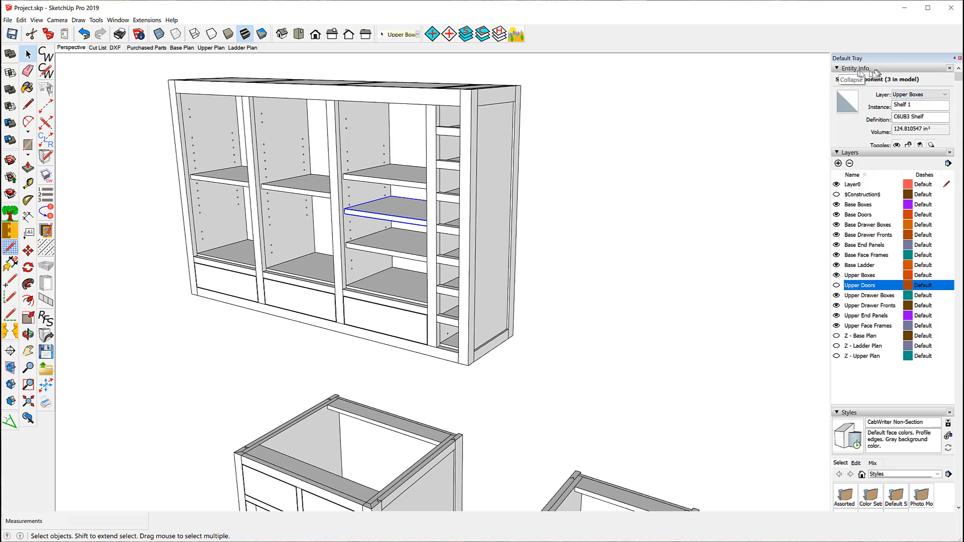
pyautogui.click(910, 105)
pyautogui.doubleClick(910, 105)
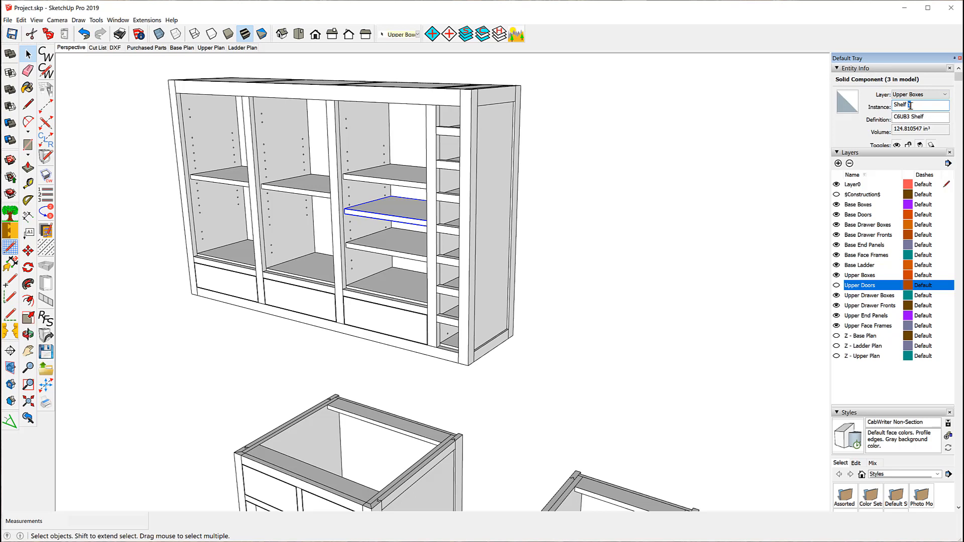
pyautogui.write('2')
# Rename the instance of the uppermost adjustable shelf in the third section to Shelf 3.
pyautogui.click(406, 181)
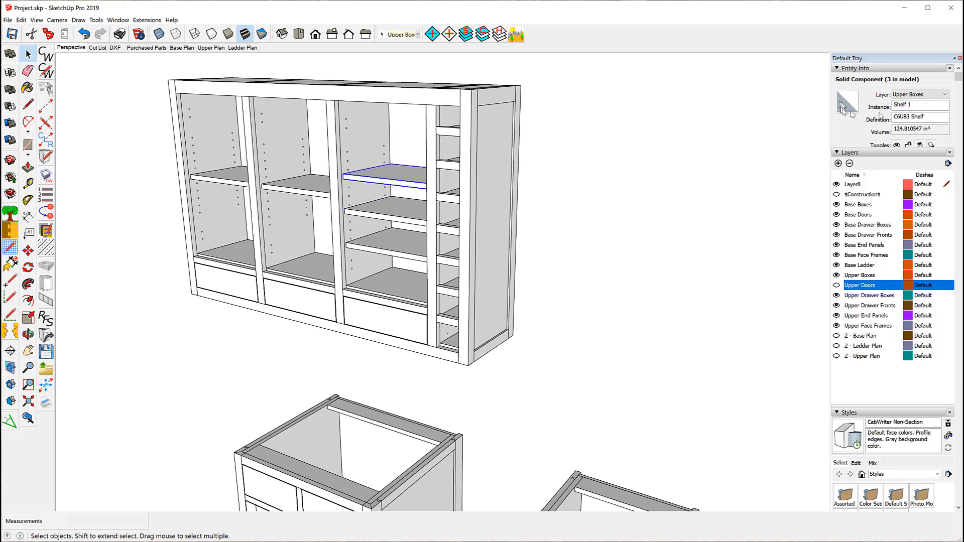
pyautogui.doubleClick(908, 105)
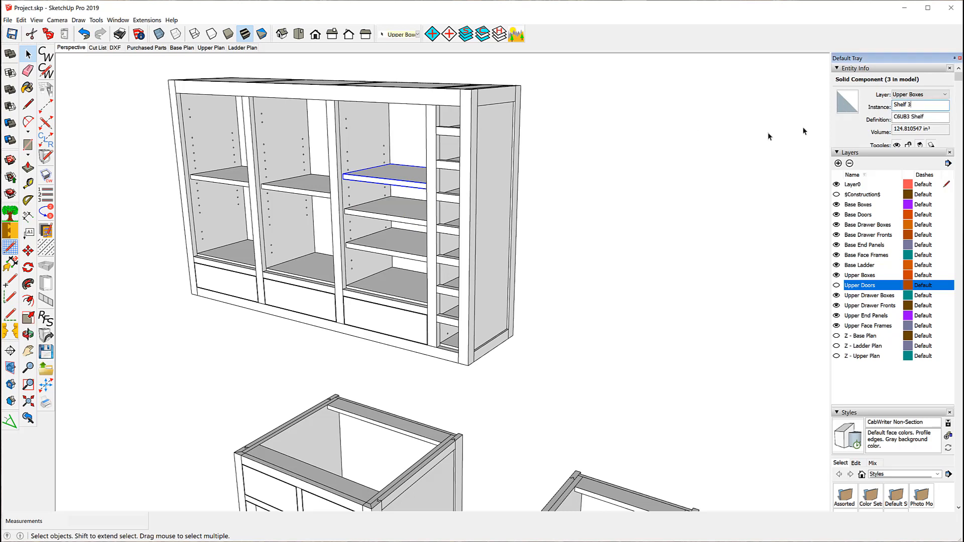
pyautogui.click(668, 158)
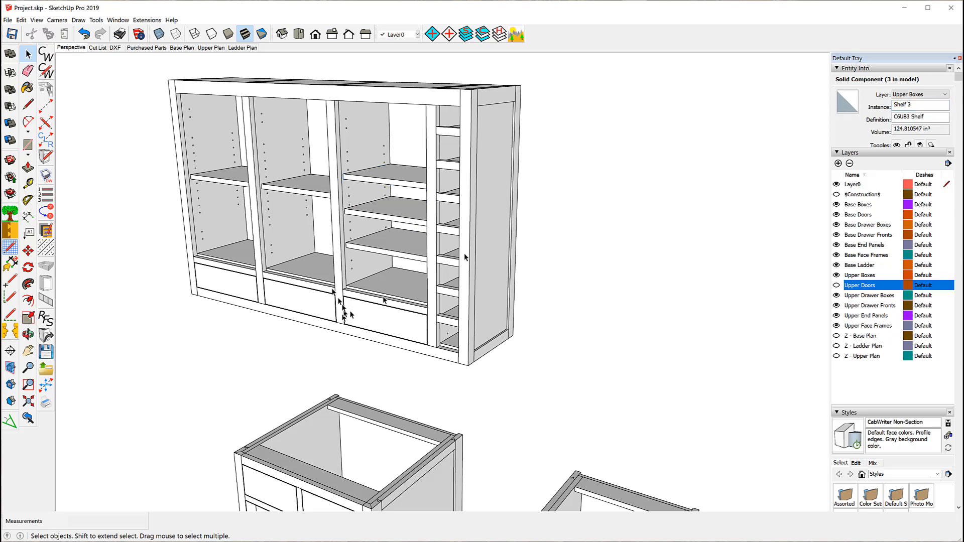
# Check the instance names of the adjustable shelves in the wide upper cabinet's third section.
pyautogui.click(409, 250)
pyautogui.moveTo(408, 246); pyautogui.dragTo(411, 188)
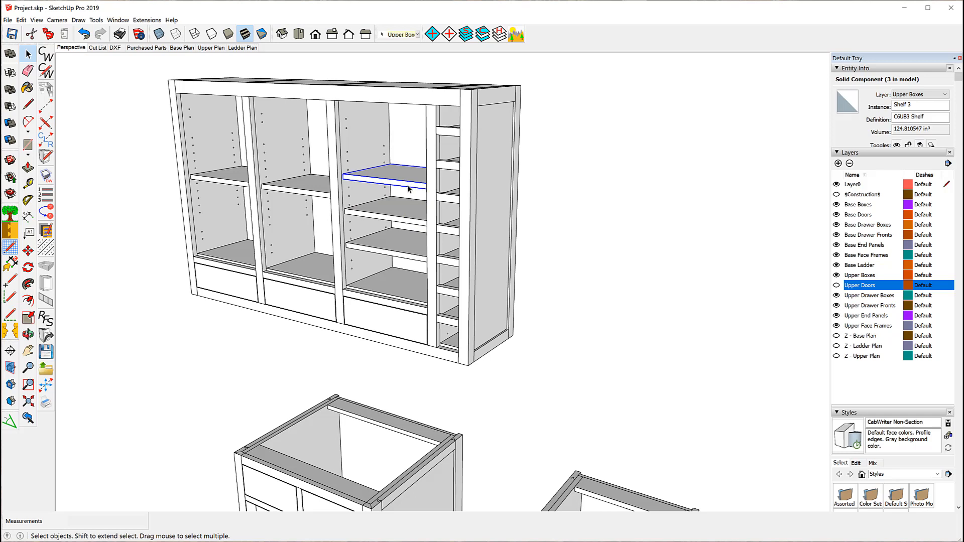
pyautogui.click(407, 187)
pyautogui.scroll(-5, 286, 201)
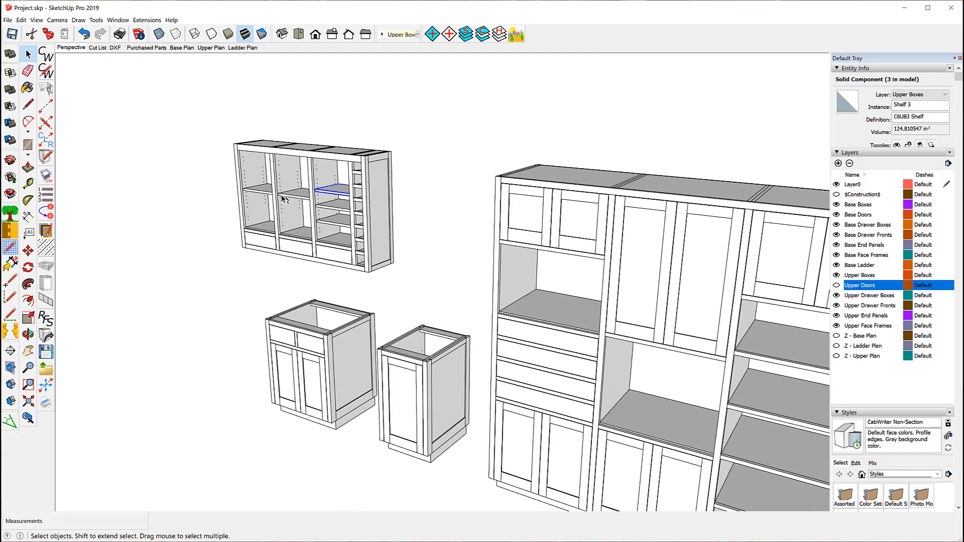
pyautogui.scroll(-3, 285, 200)
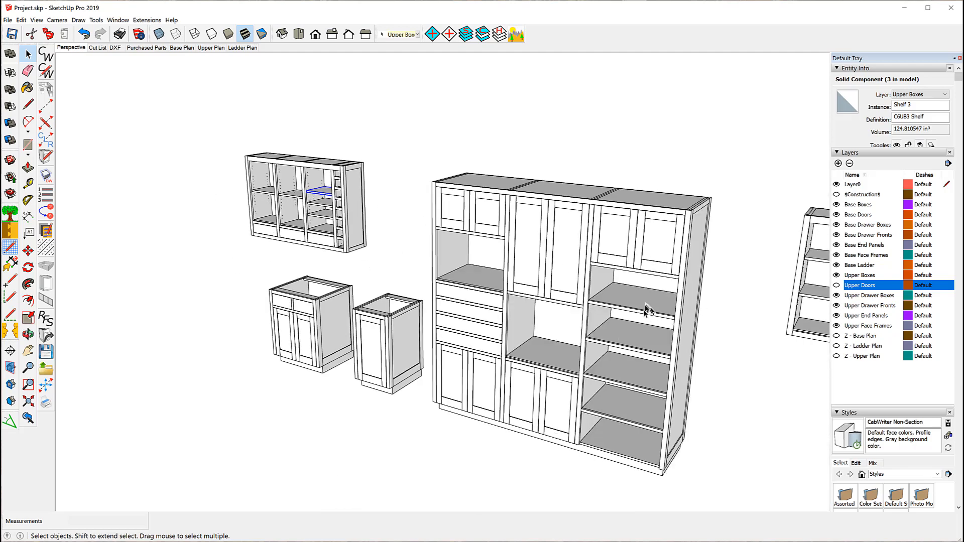